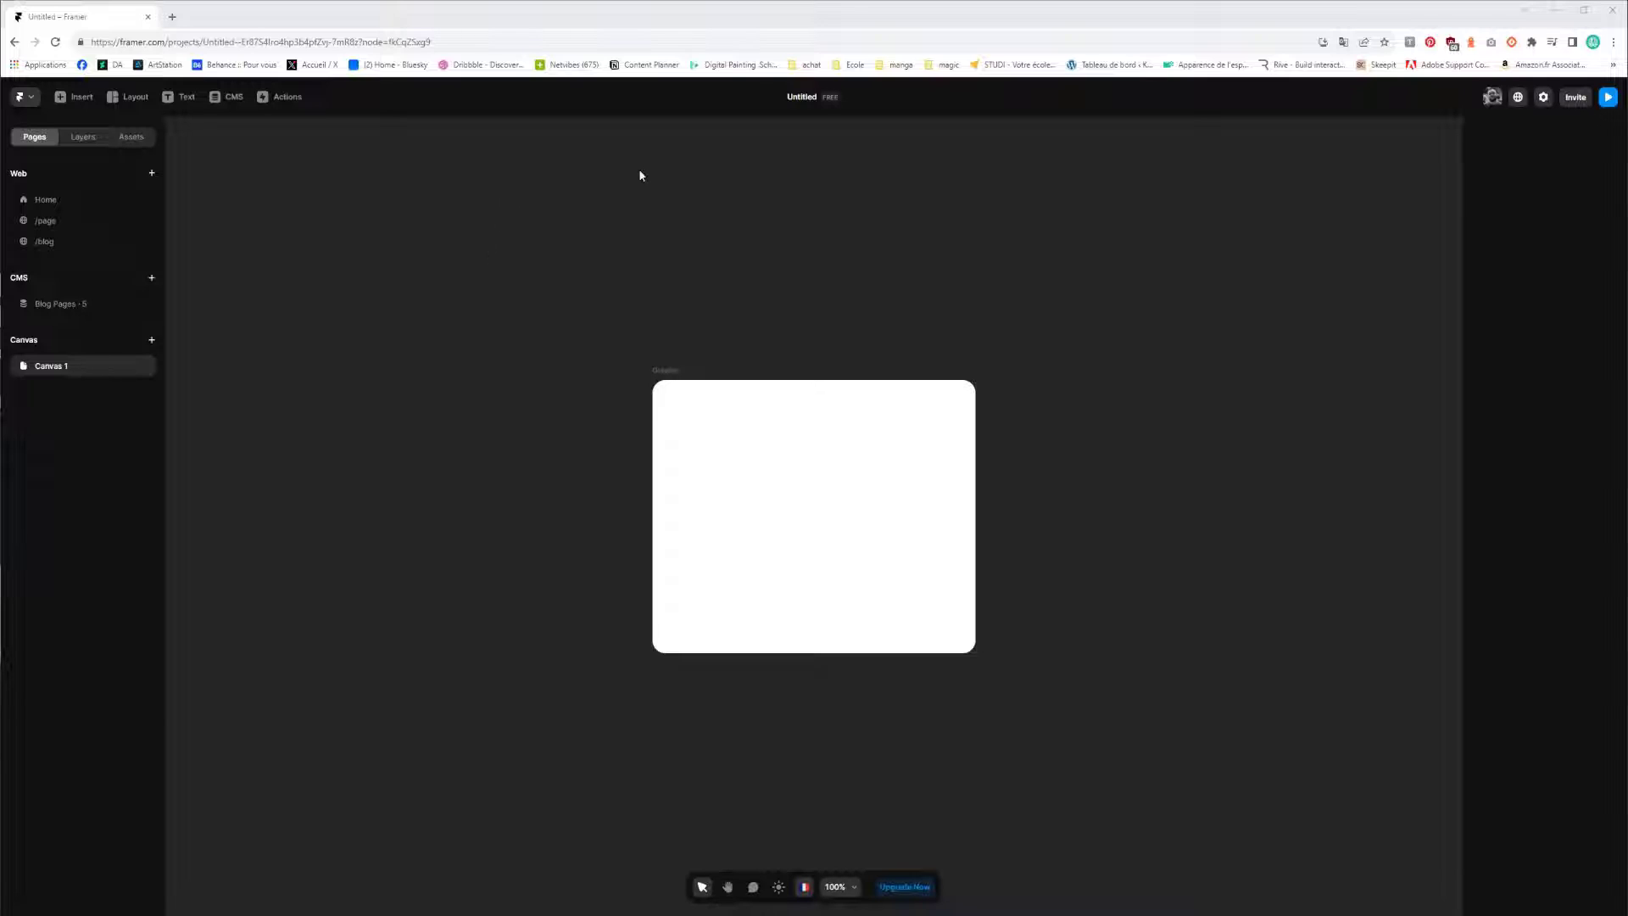
Hide the browser bookmarks bar and select the white 508 × 417 Graphic card.
key("ctrl+shift+b")
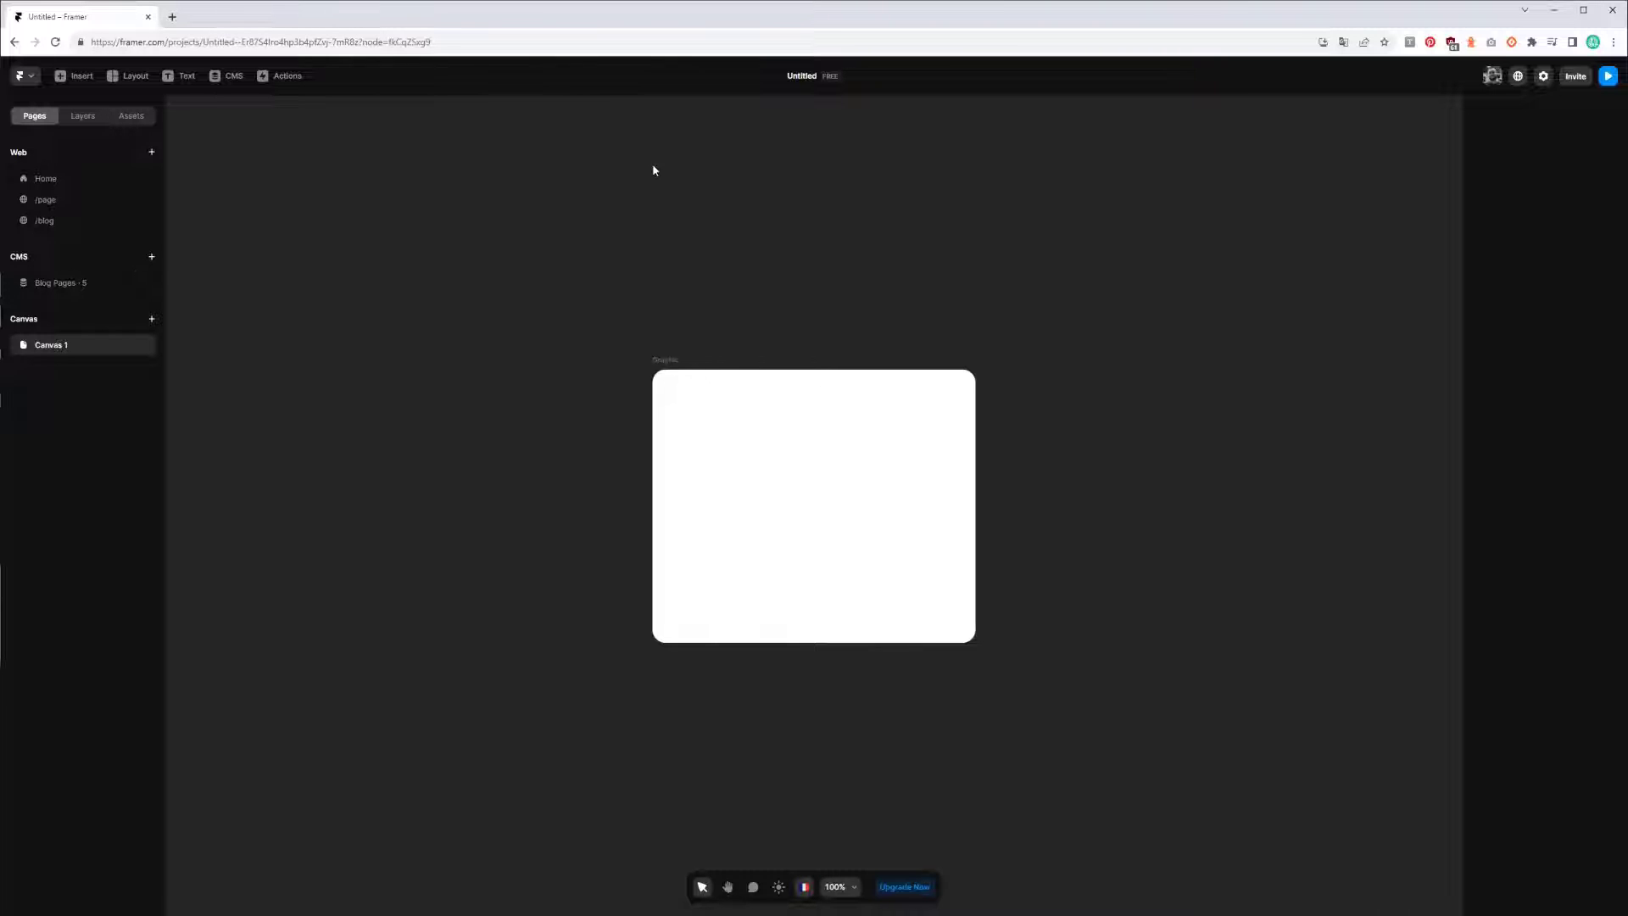
left_click(807, 451)
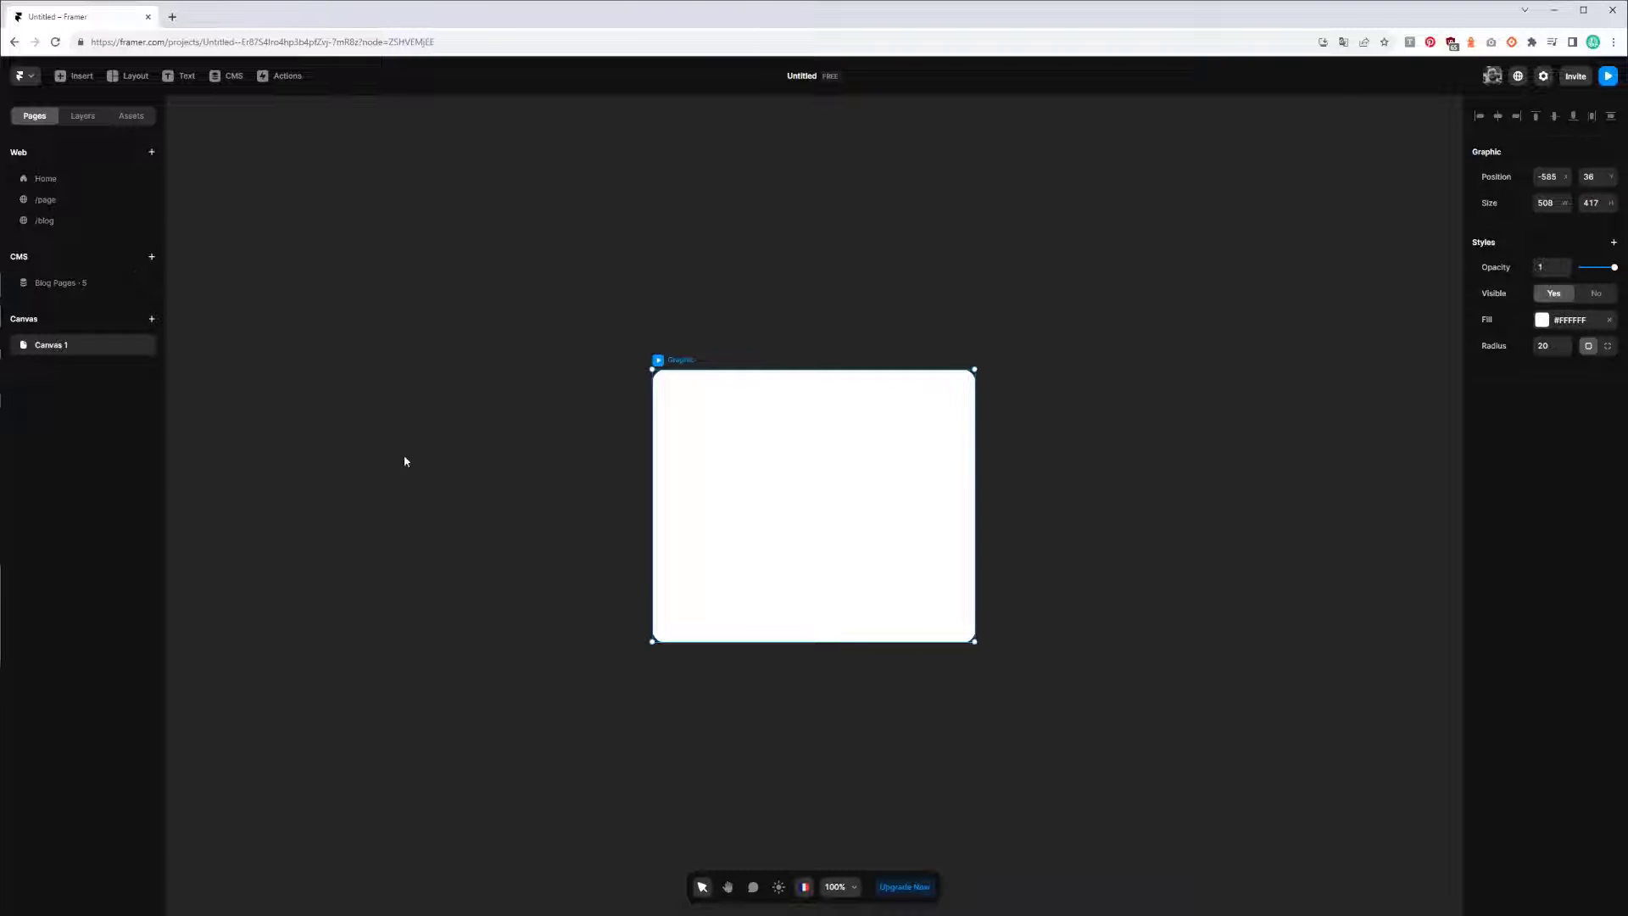
Draw a grey #CCCCCC rectangle inside the card, give it radius 13, and duplicate it.
double_click(831, 456)
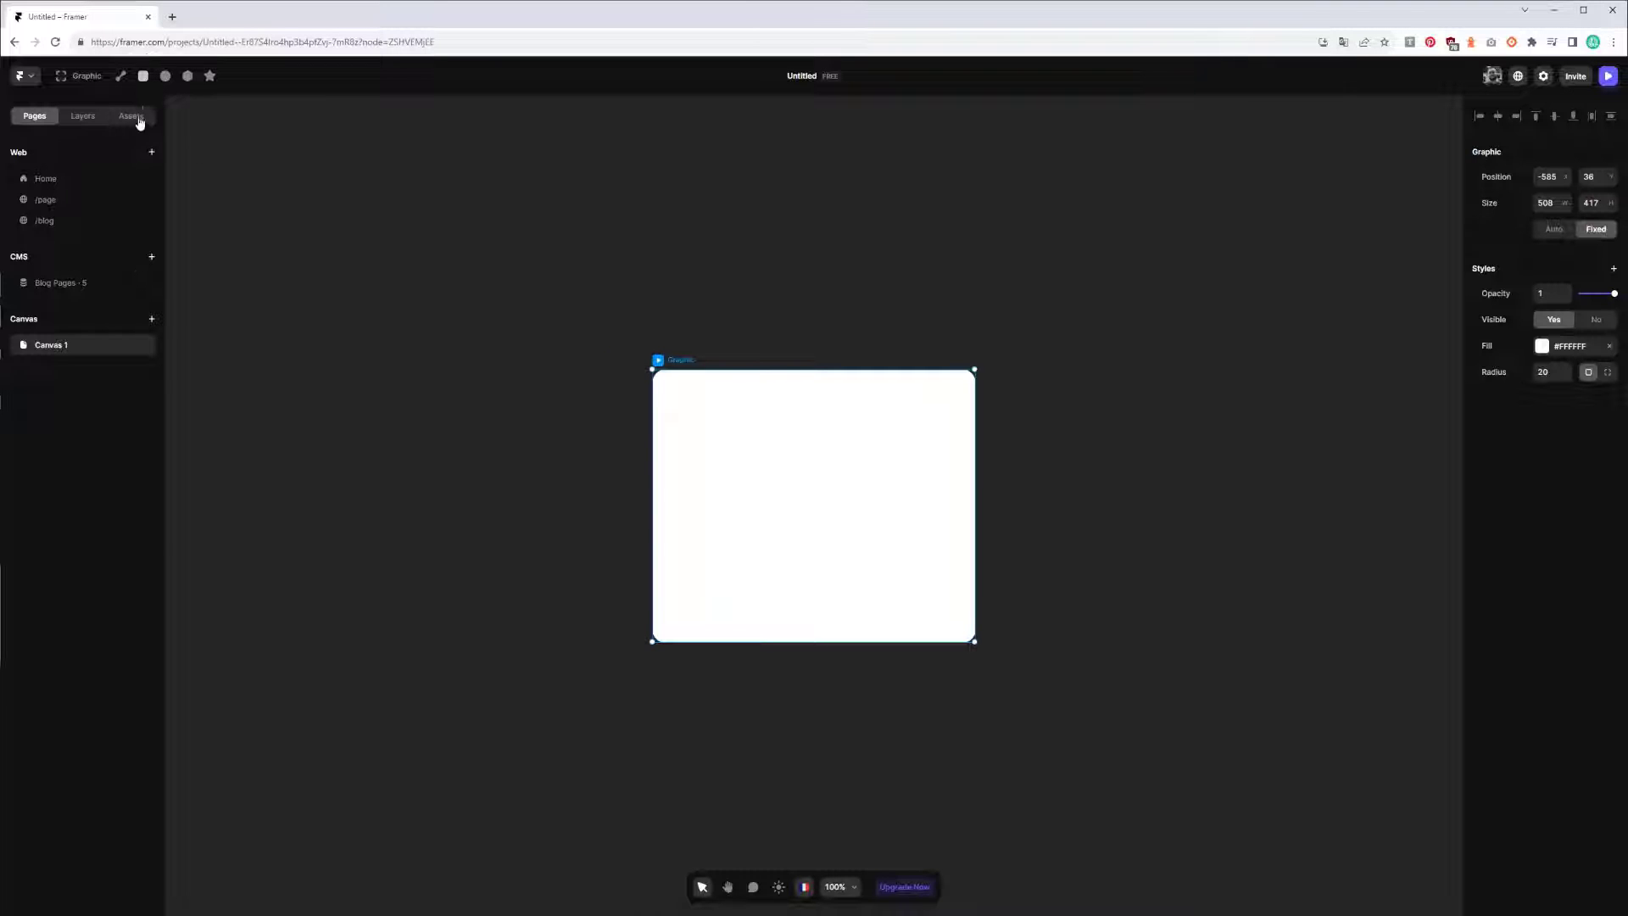
left_click(144, 77)
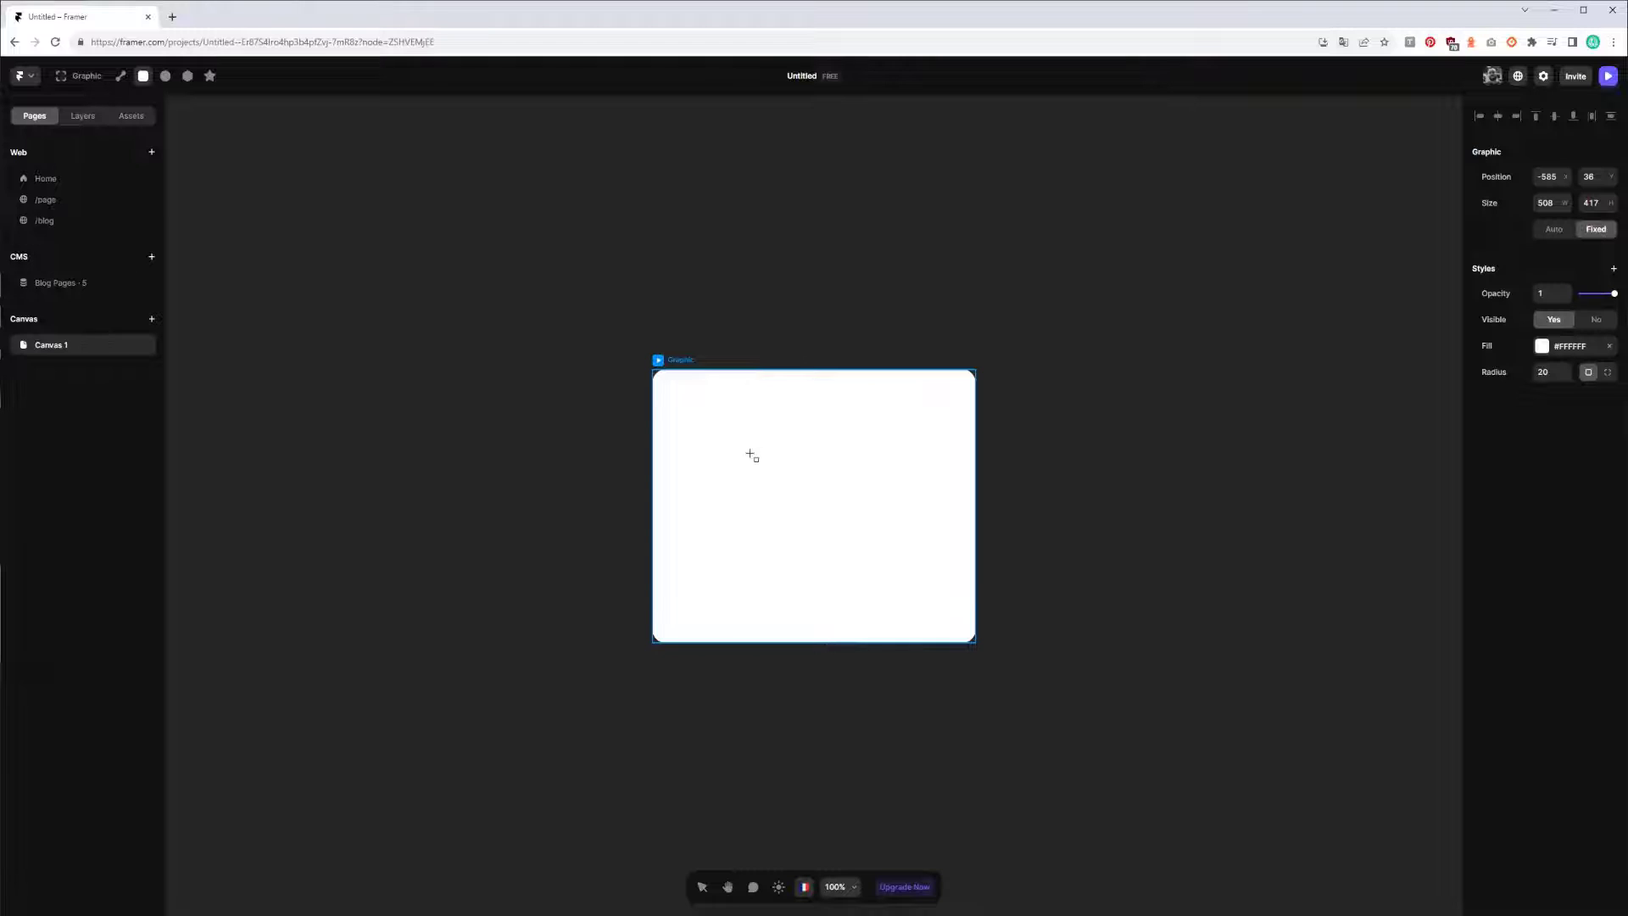
mouse_move(750, 453)
left_mouse_down()
mouse_move(885, 526)
mouse_move(890, 555)
left_mouse_up()
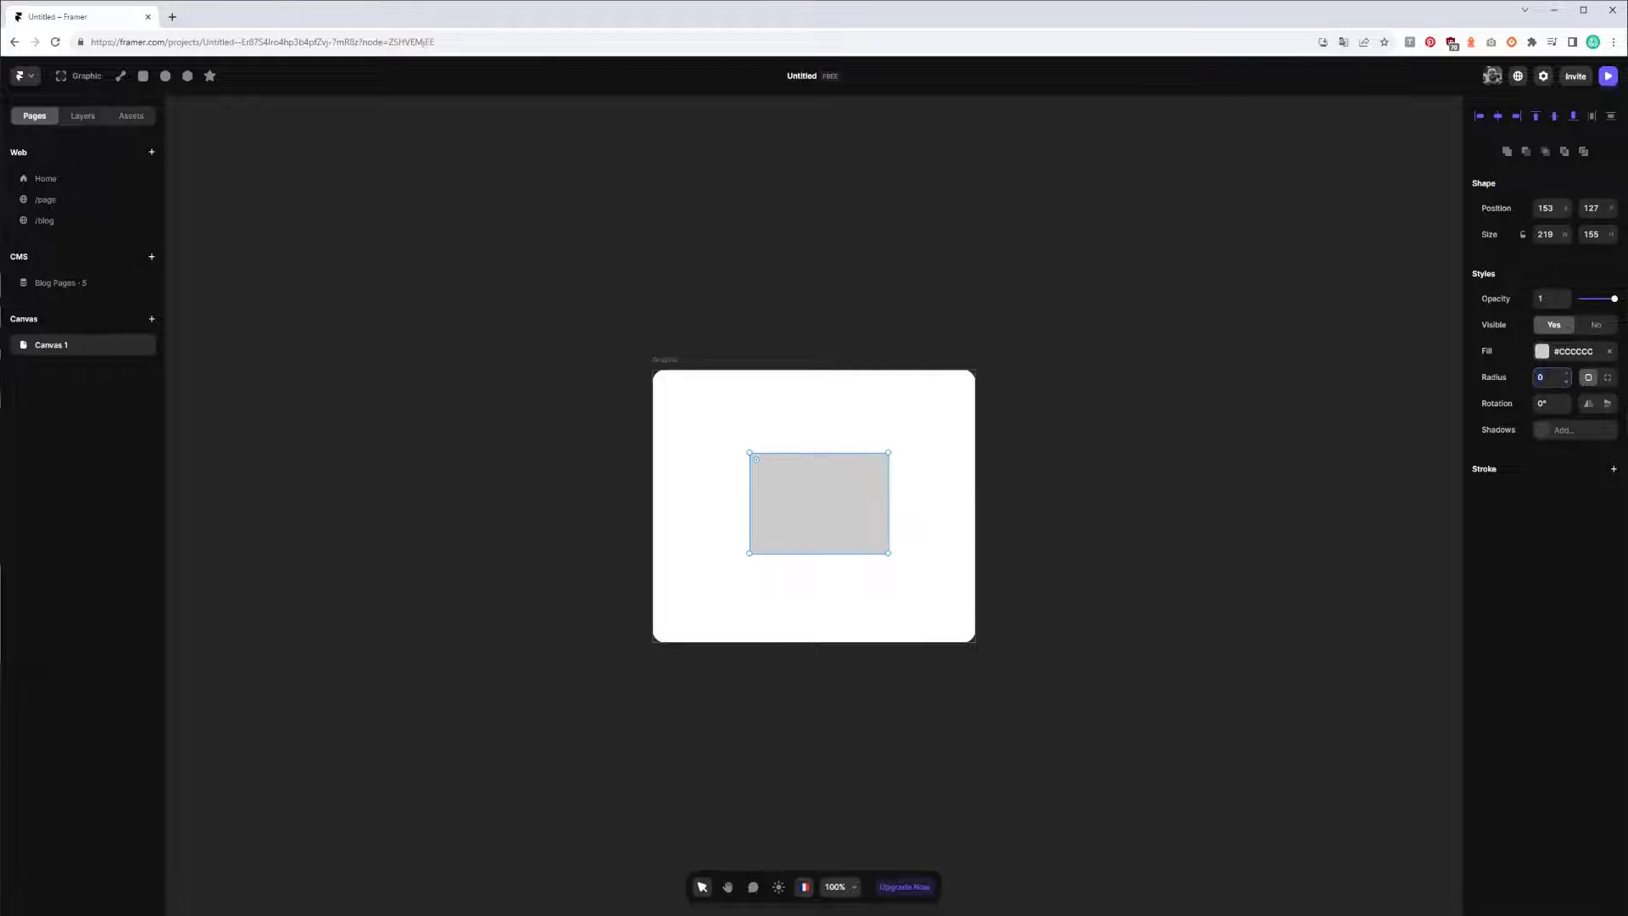
type("23")
key("shift+Down")
left_click(78, 117)
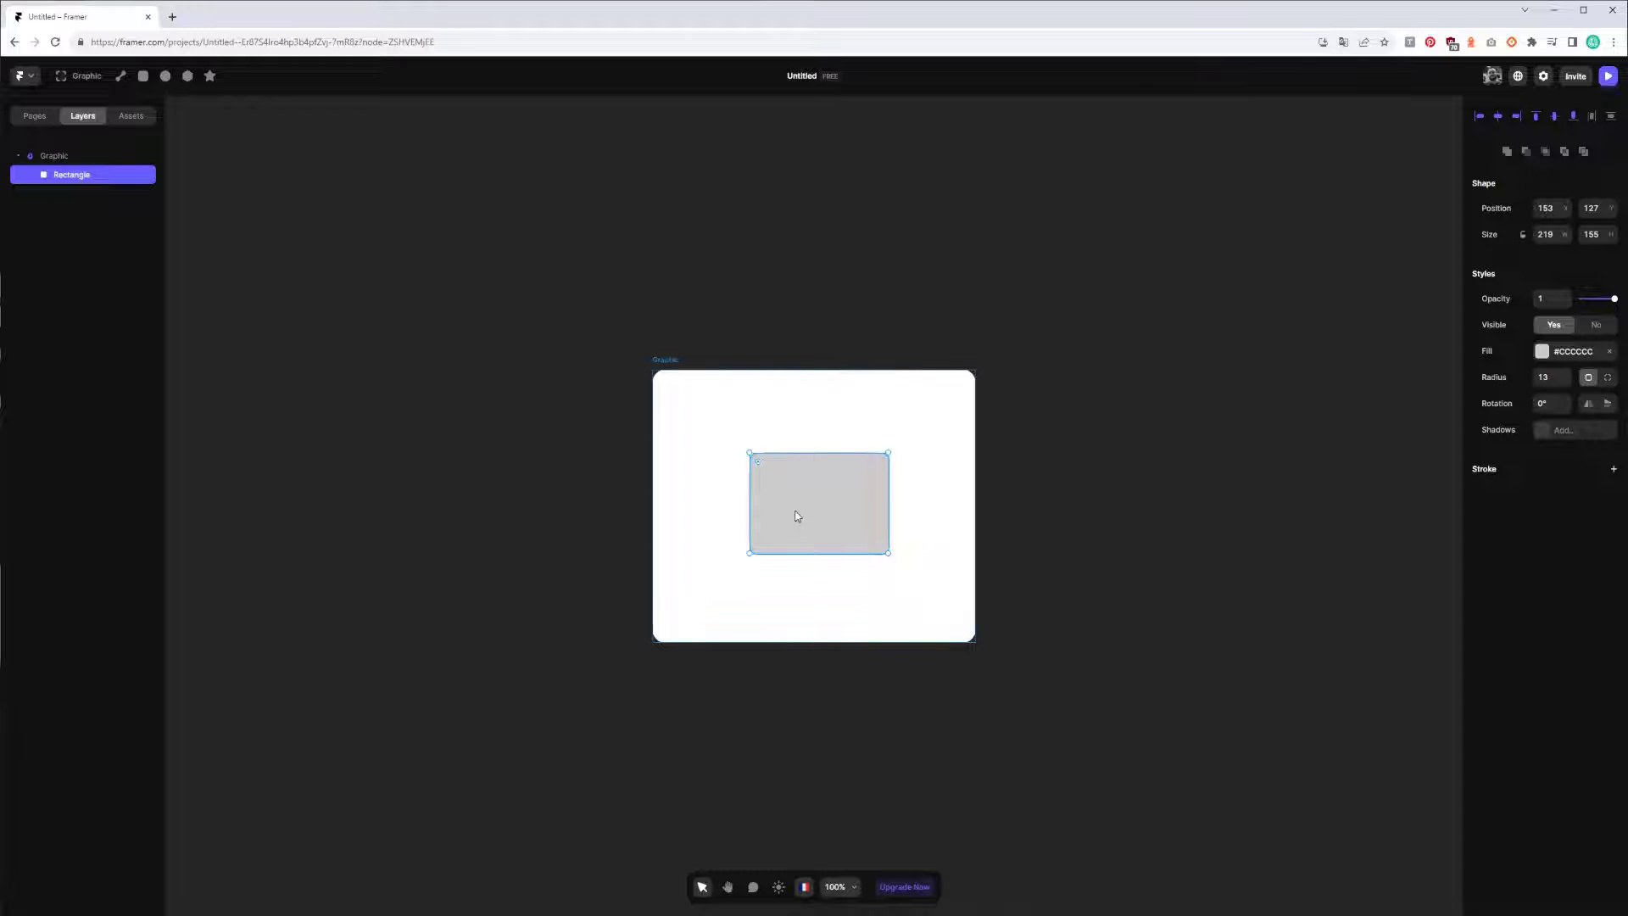
key("ctrl+d")
Make the inset copy a black #000000 screen, 183 × 121 with radius 3.
left_click_drag(751, 454, 759, 465)
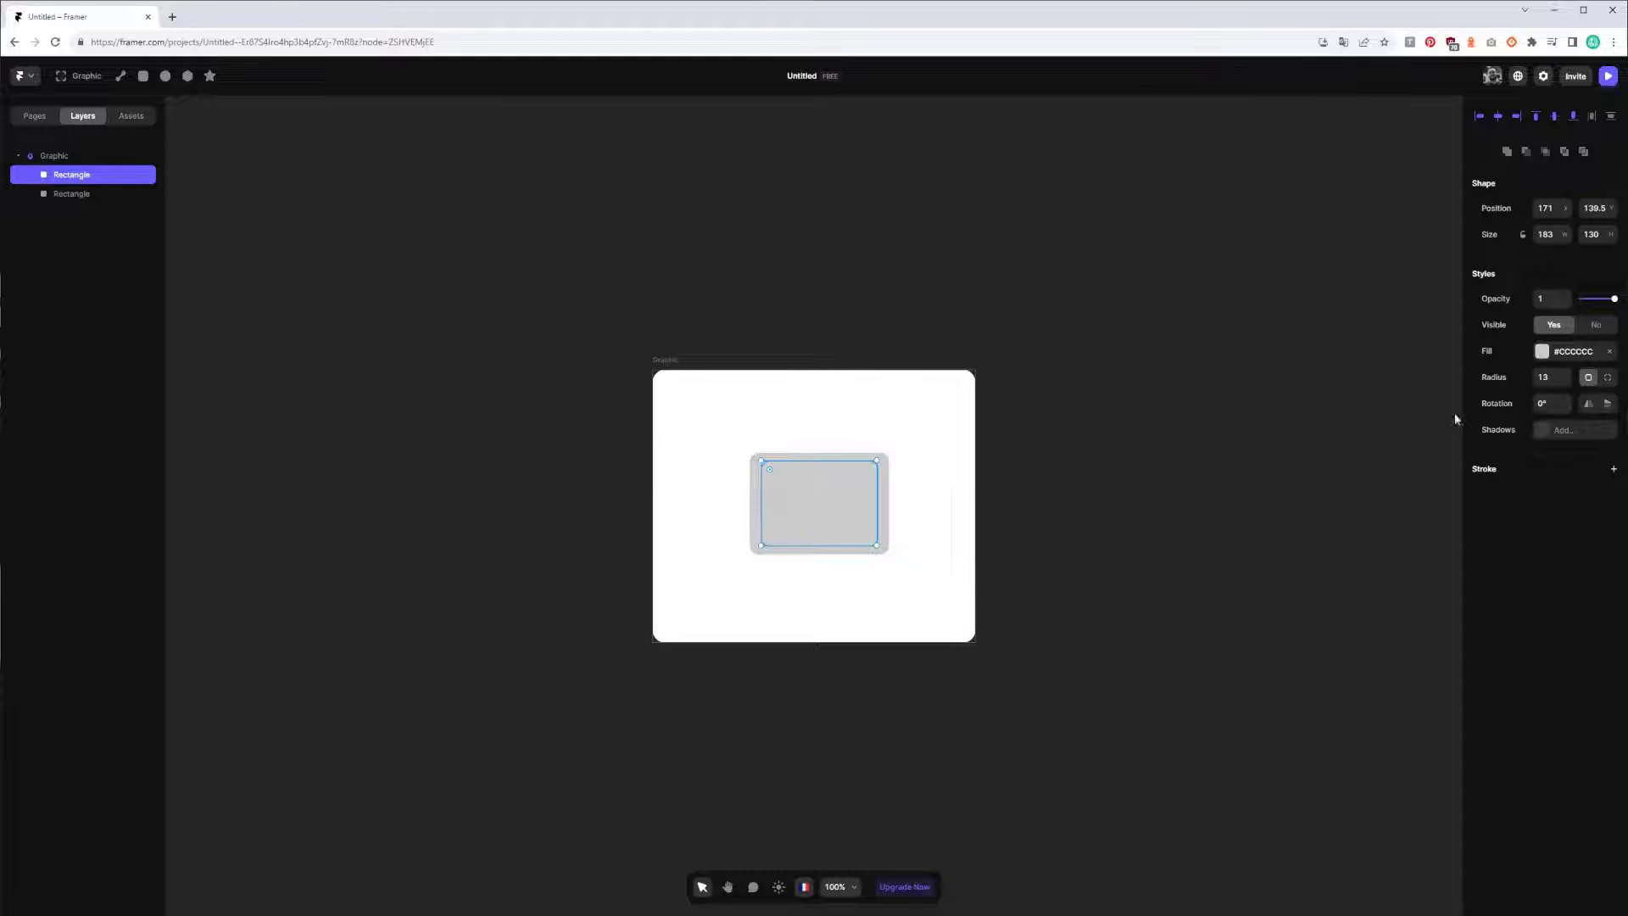
left_click(1542, 352)
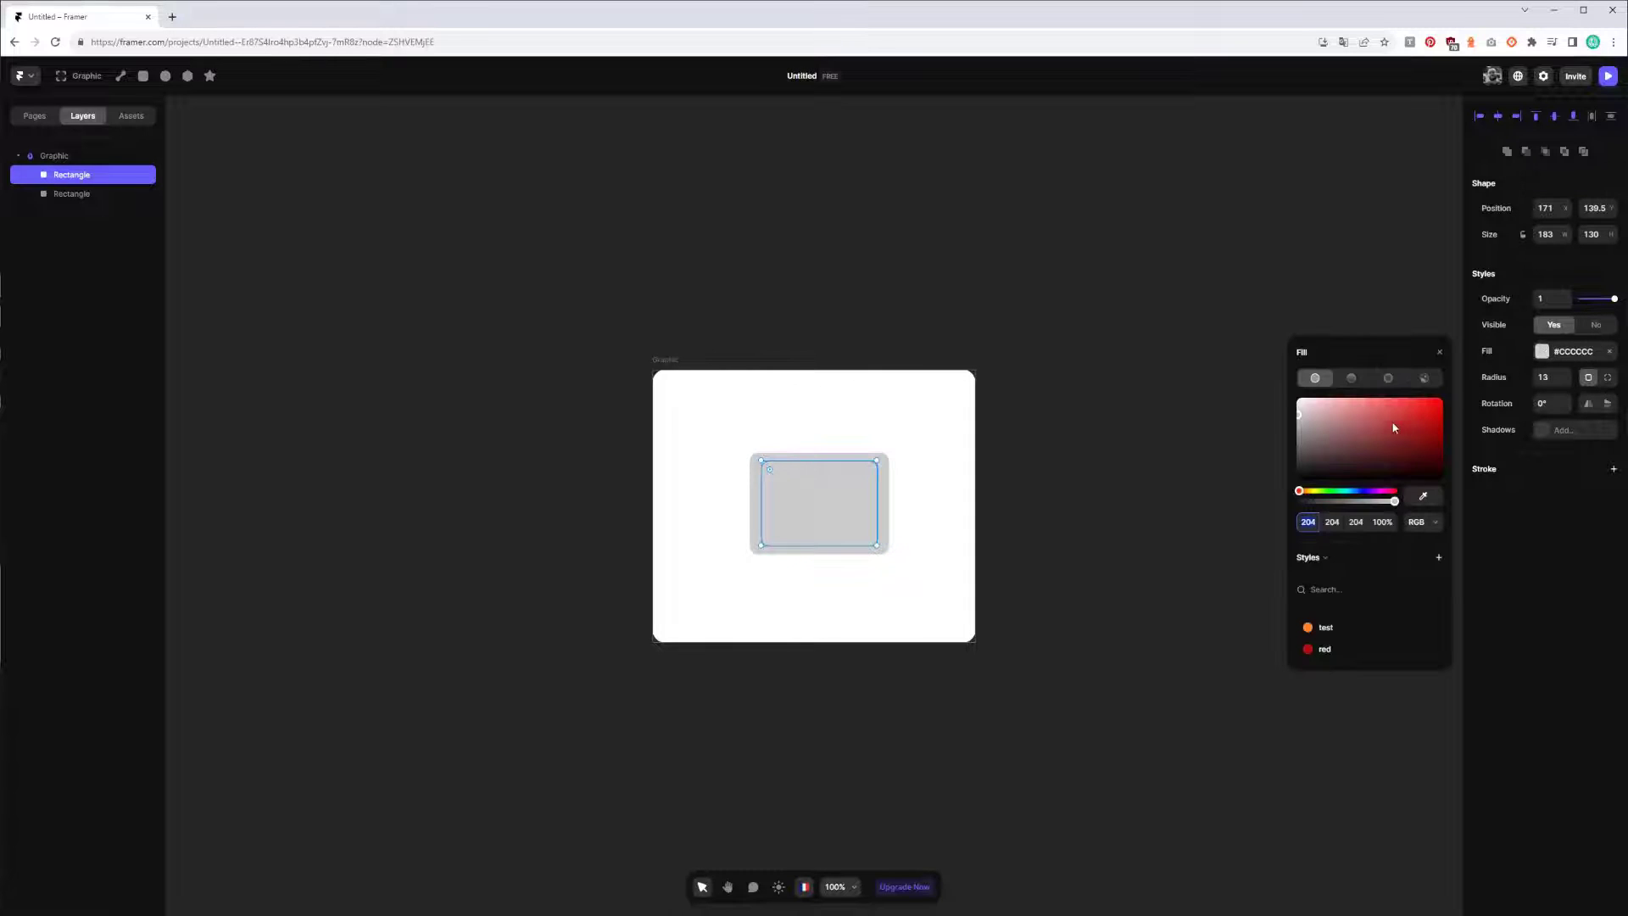
left_click_drag(1392, 423, 1232, 482)
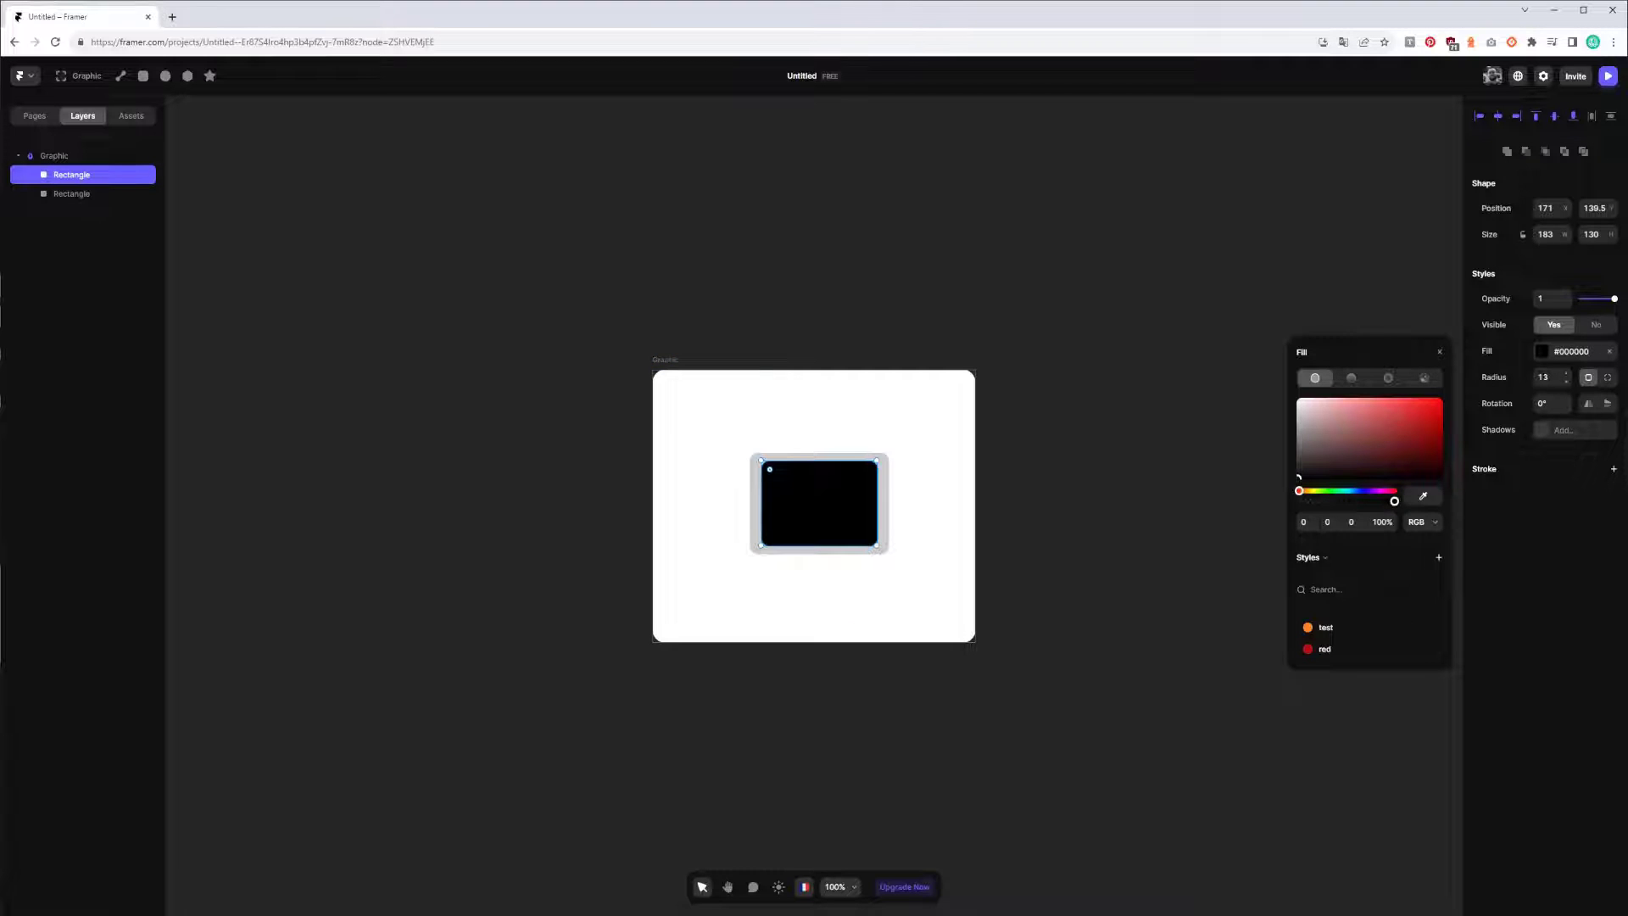
left_click(1545, 376)
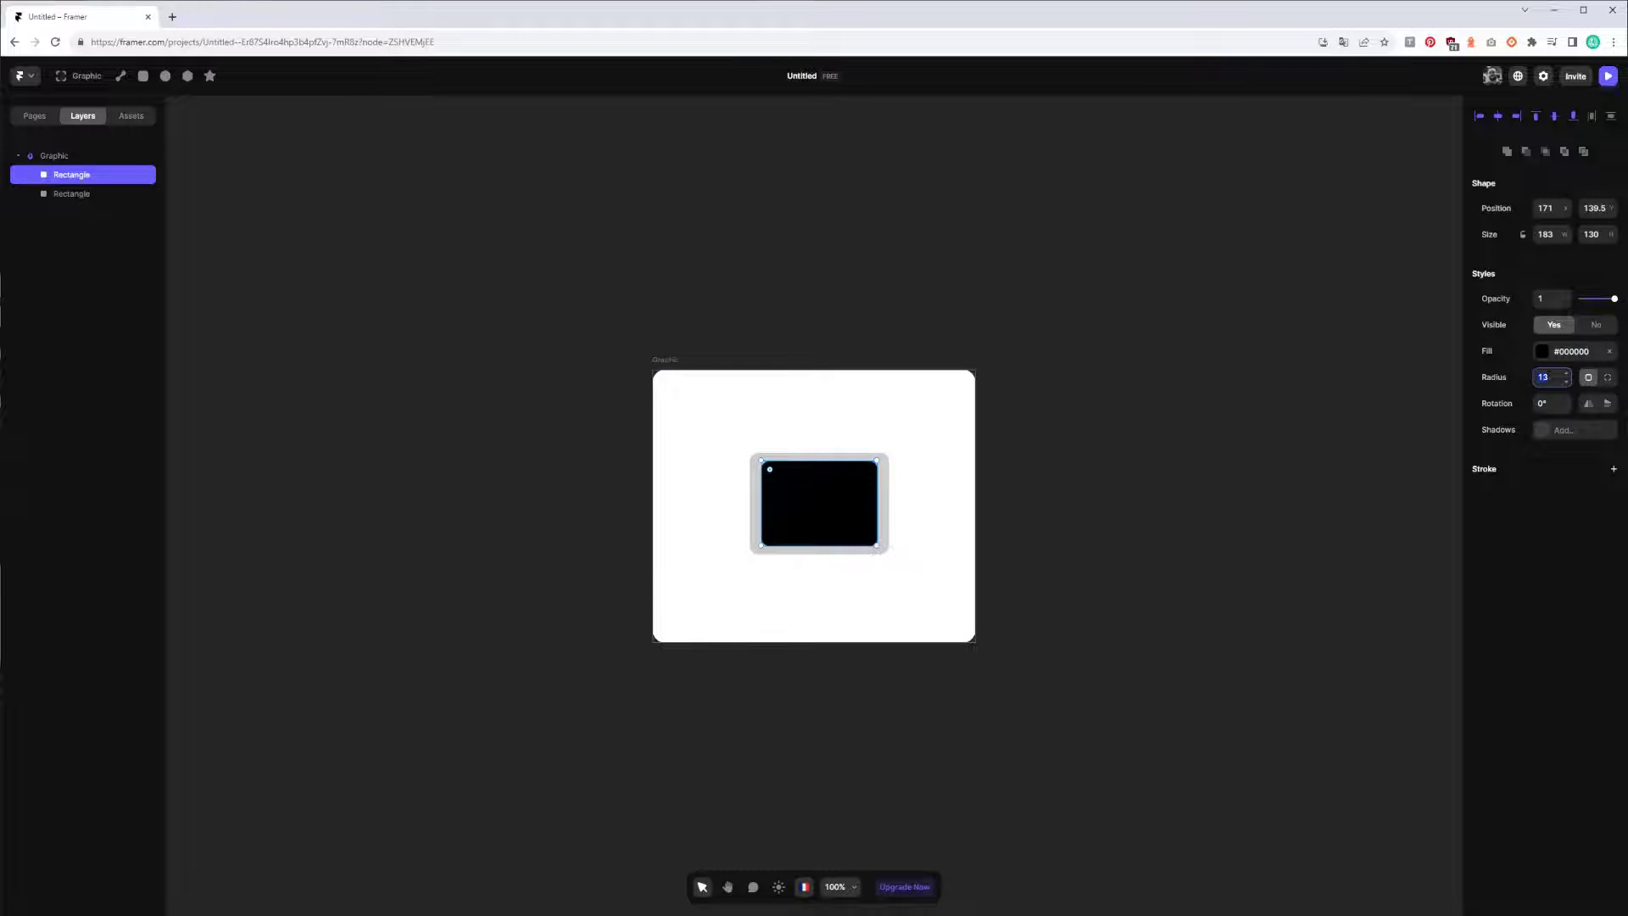
type("0")
type("1")
left_click(834, 458)
left_click_drag(834, 462, 832, 464)
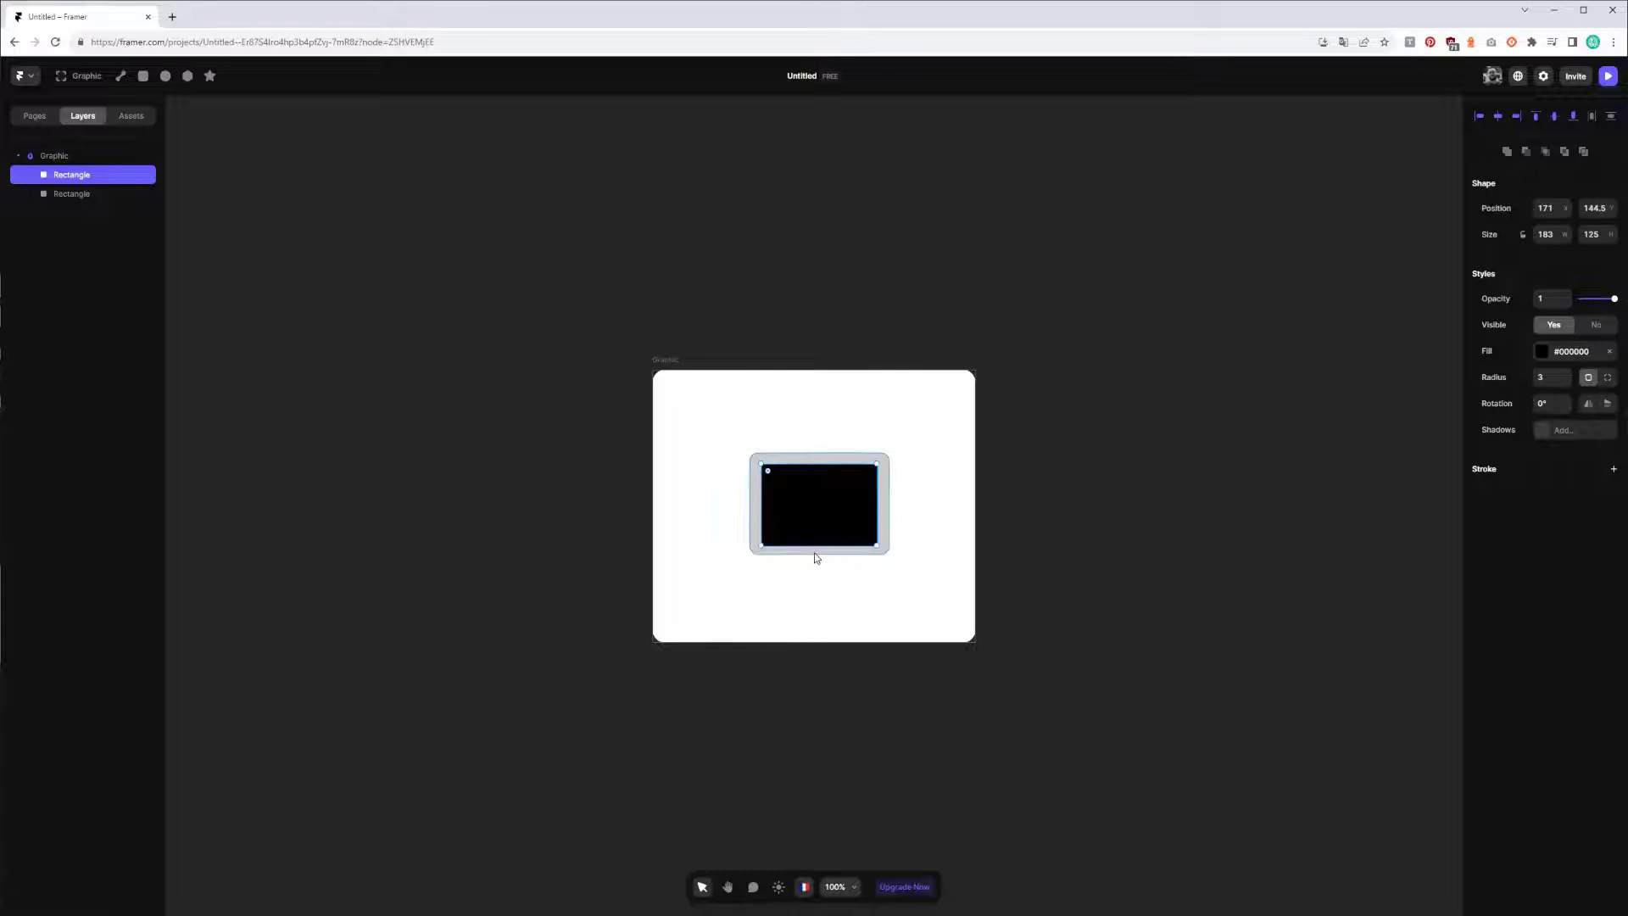
left_click_drag(814, 538, 803, 544)
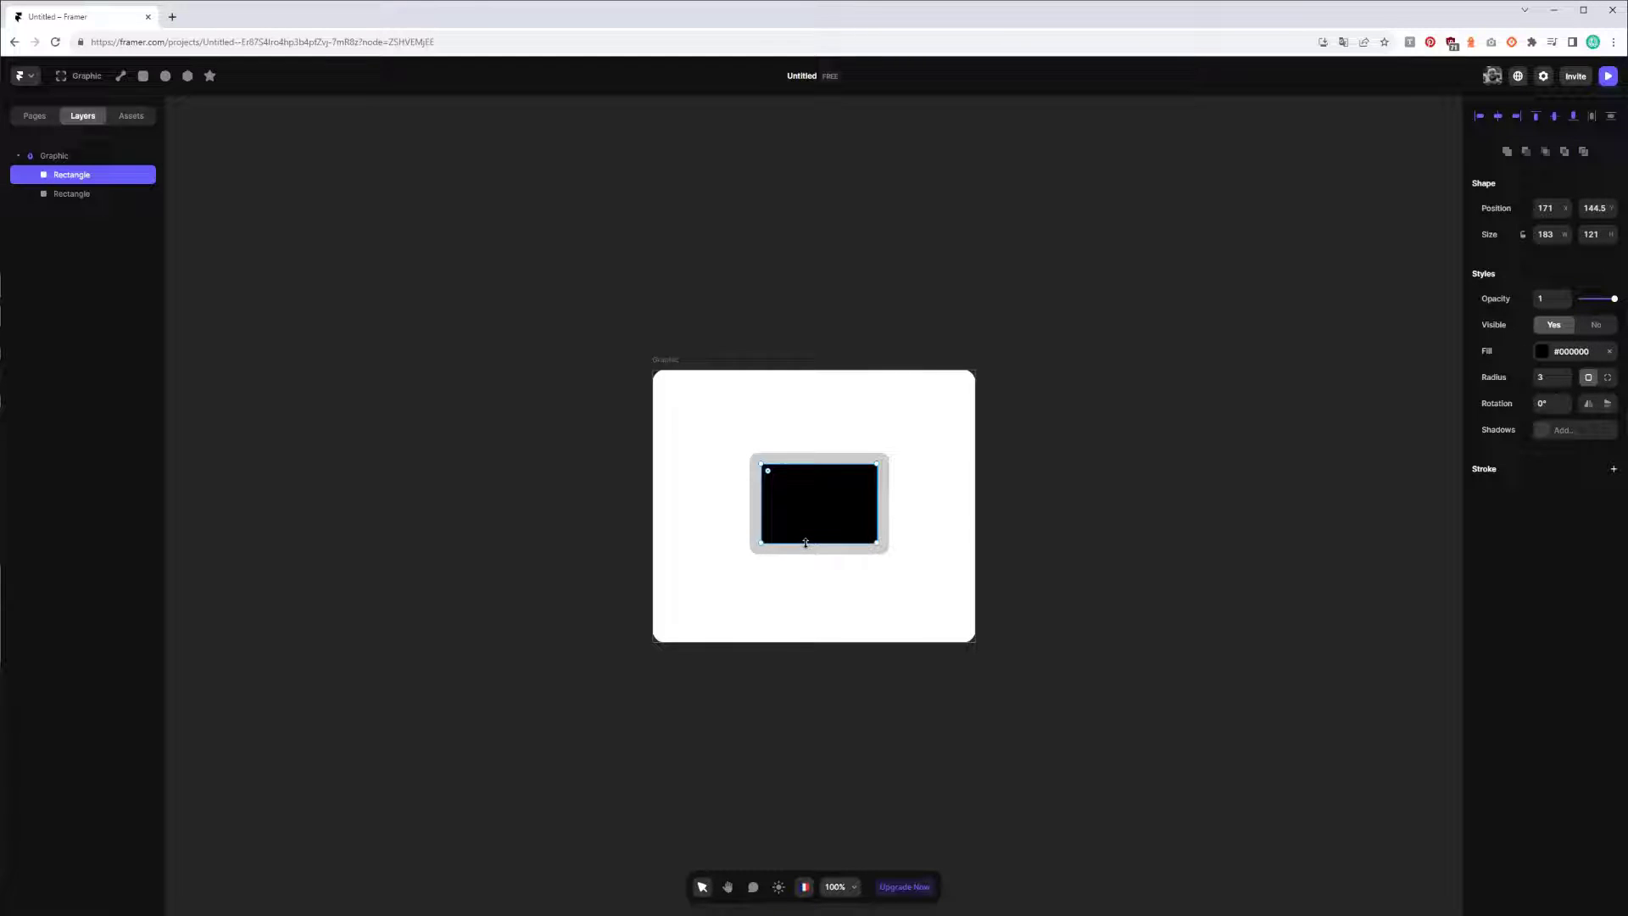
Set the outer grey bezel's corner radius to 5.
left_click(890, 489)
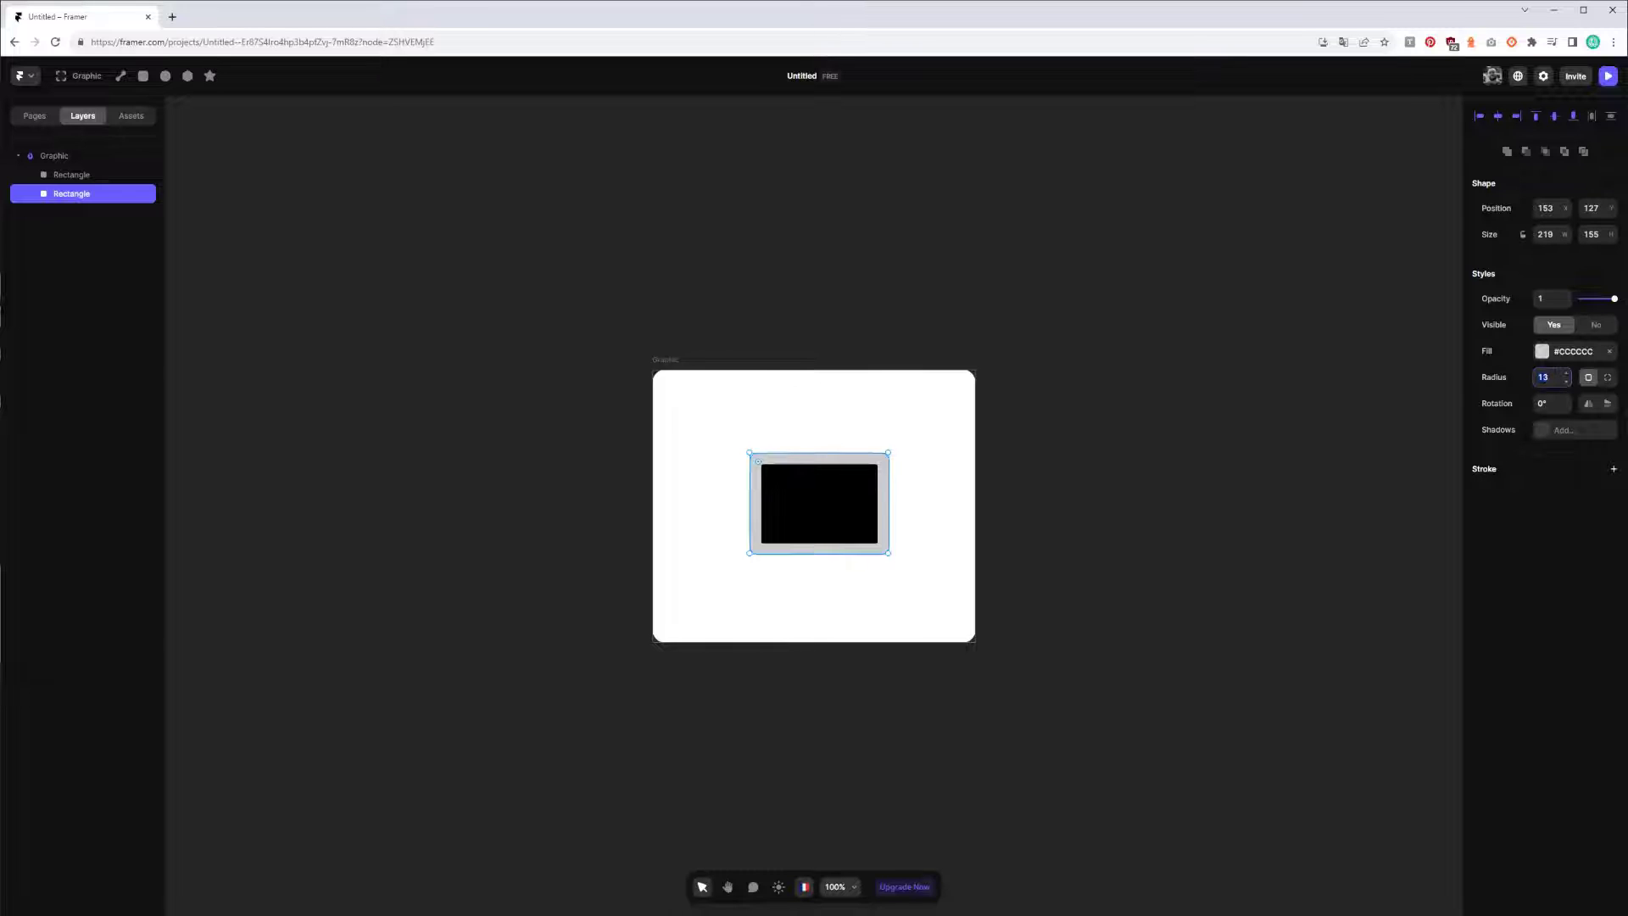
type("5")
left_click(1130, 509)
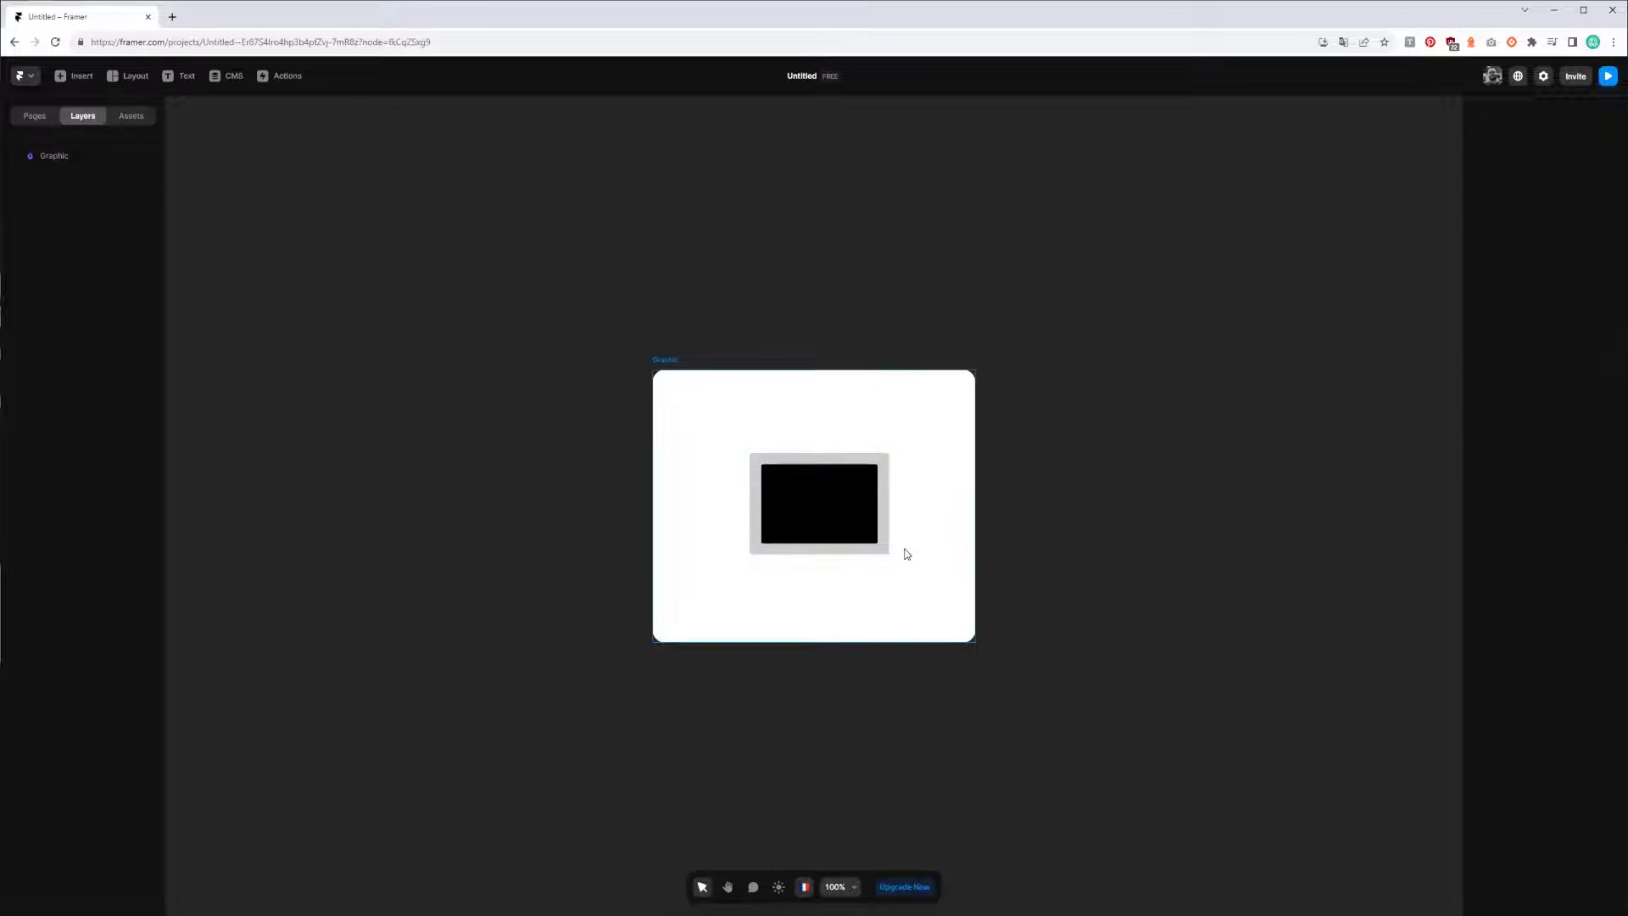
Draw a panel on the screen's left with fill #F0F0F0 at 29% opacity.
left_click(820, 498)
double_click(820, 496)
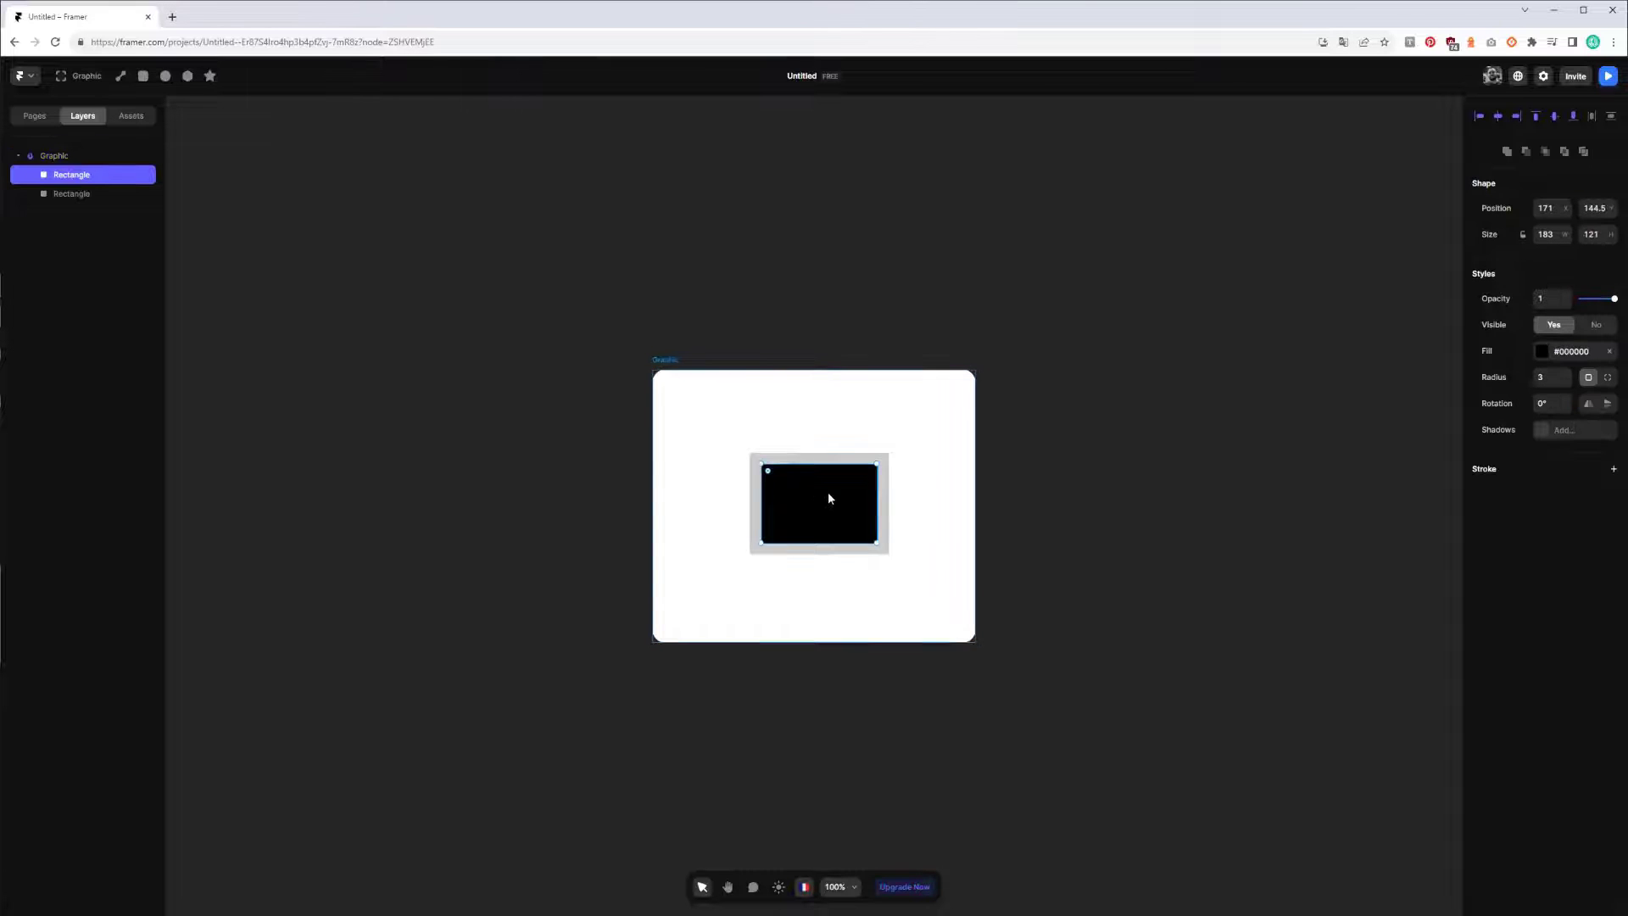
left_click(142, 76)
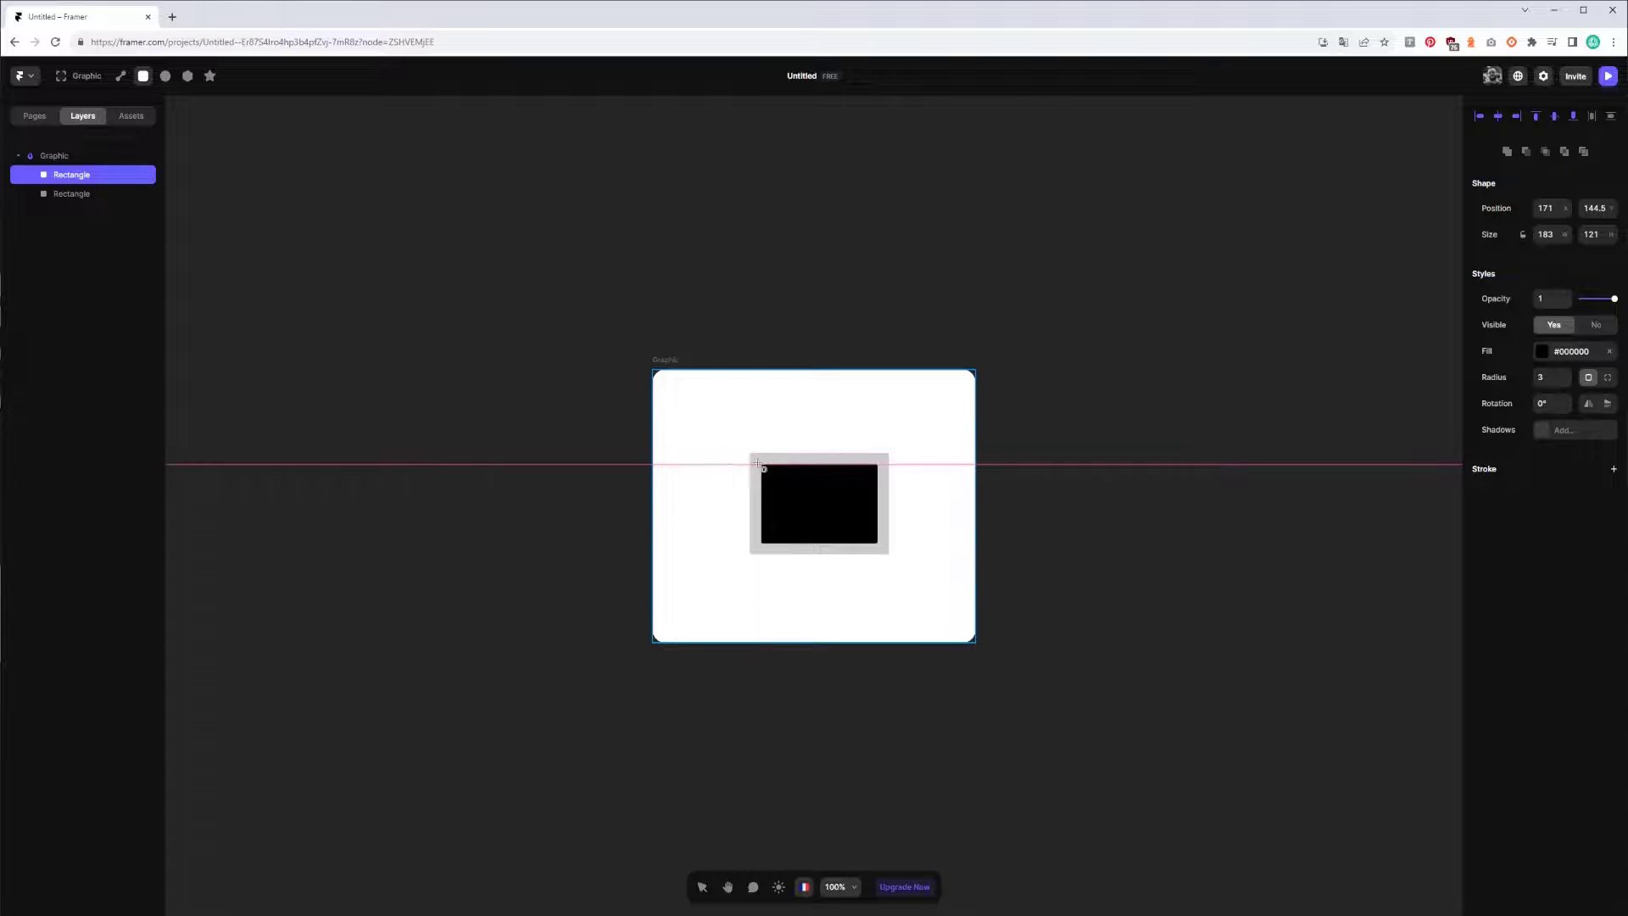
left_click_drag(761, 464, 794, 543)
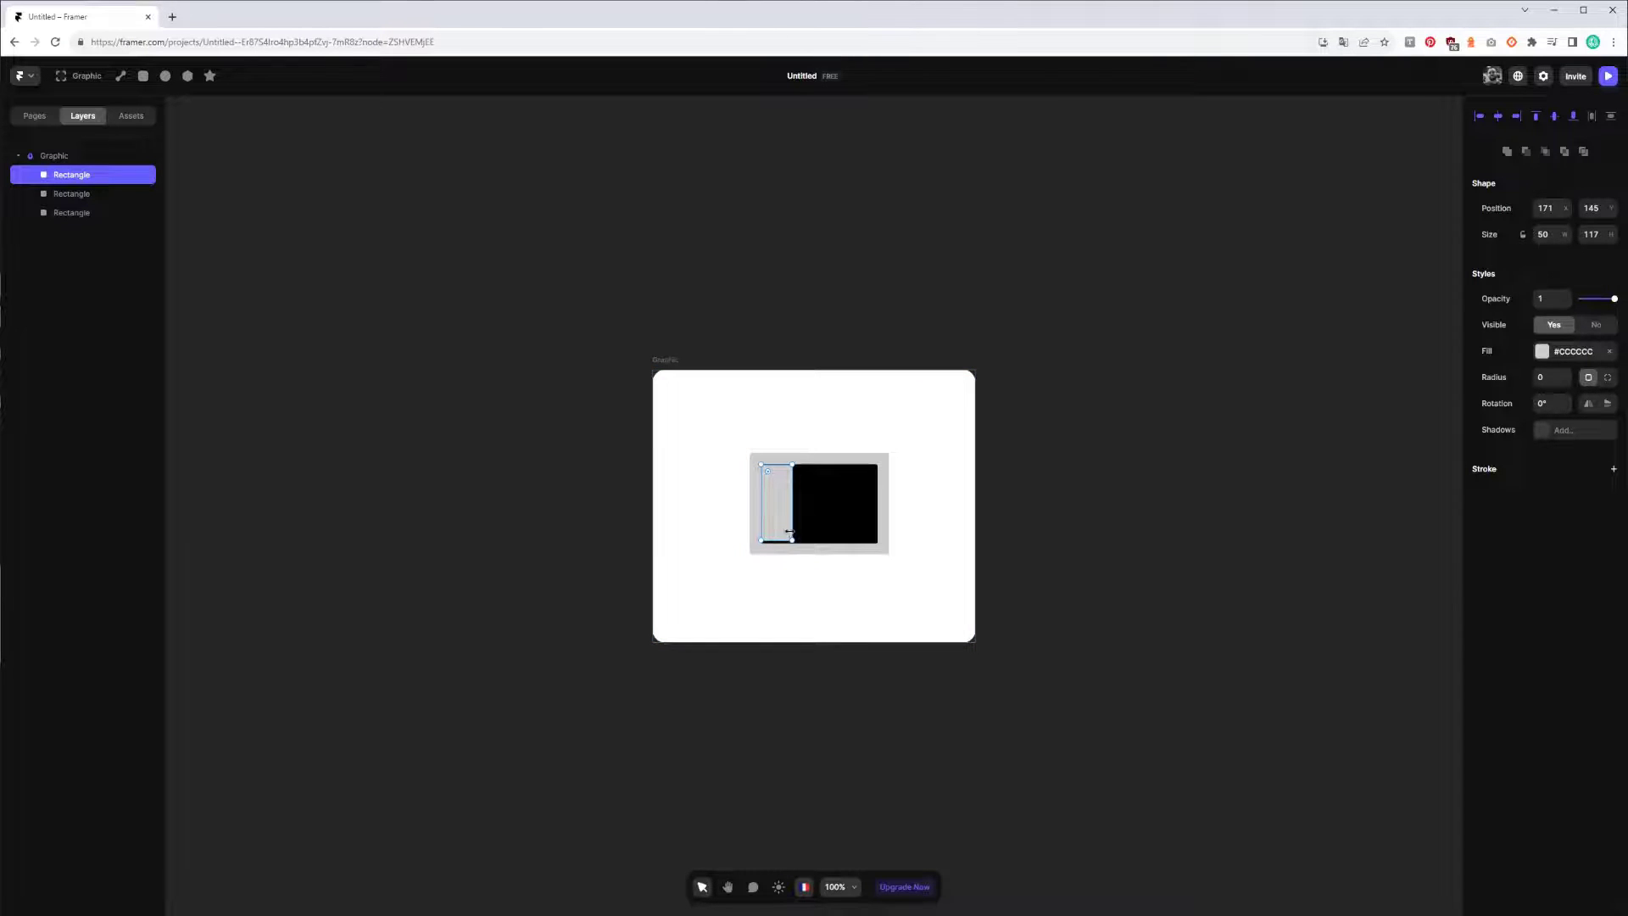
left_click(1542, 351)
left_click_drag(1299, 415, 1298, 403)
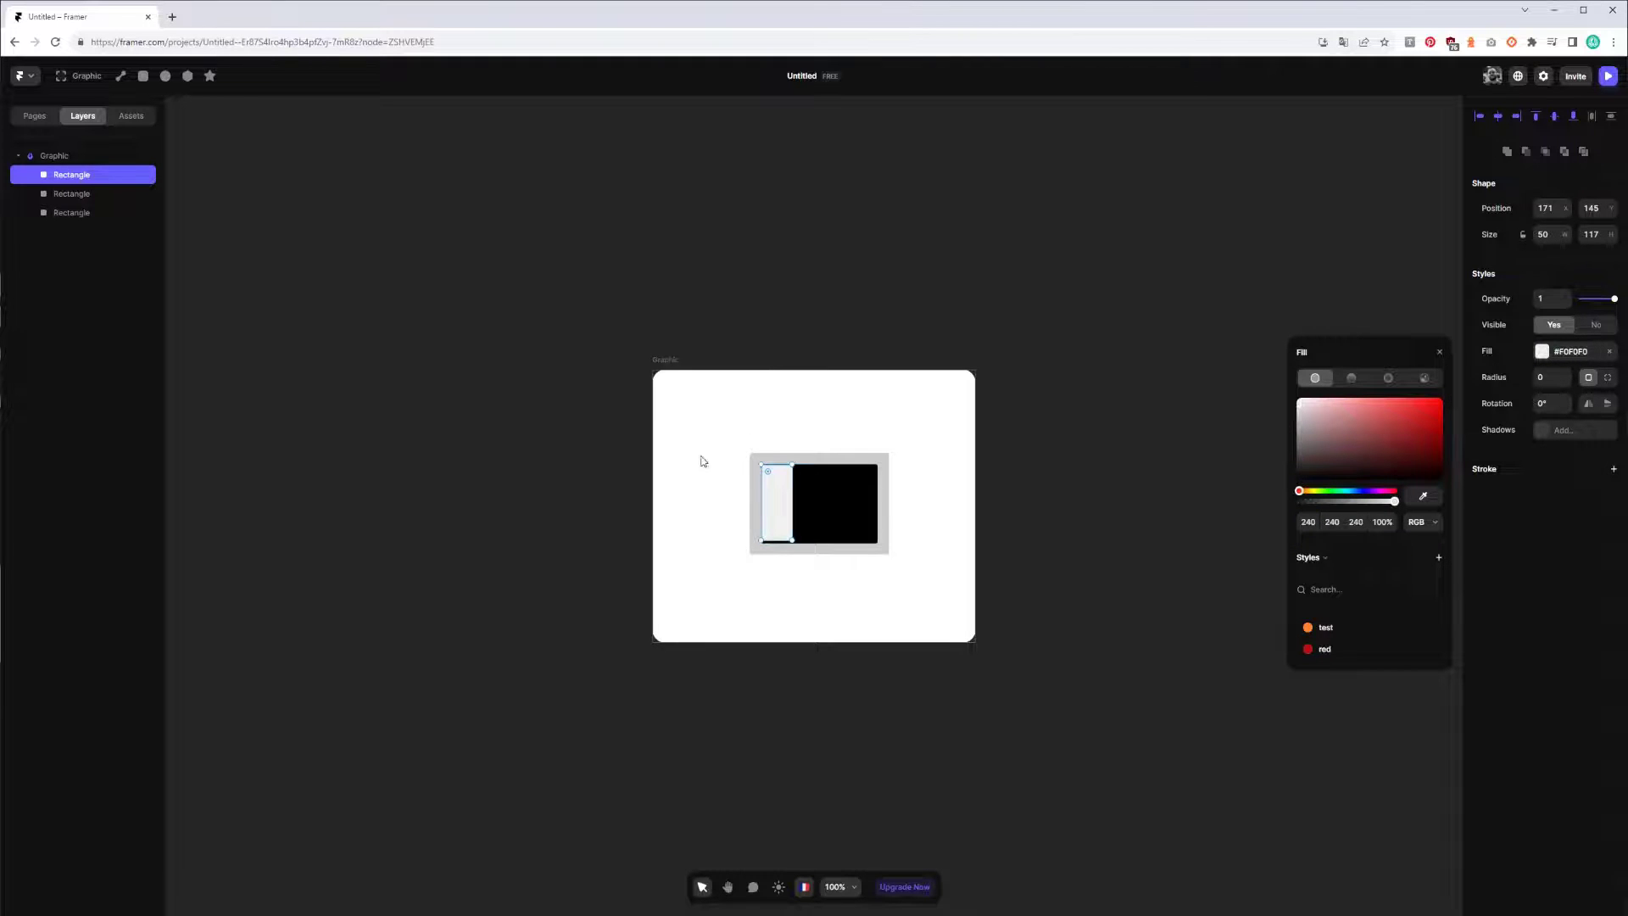
left_click_drag(1338, 502, 1327, 504)
Stretch the side panel to the screen's full height, 50 × 121, with radius 3.
key("ctrl+equal")
key("ctrl+equal")
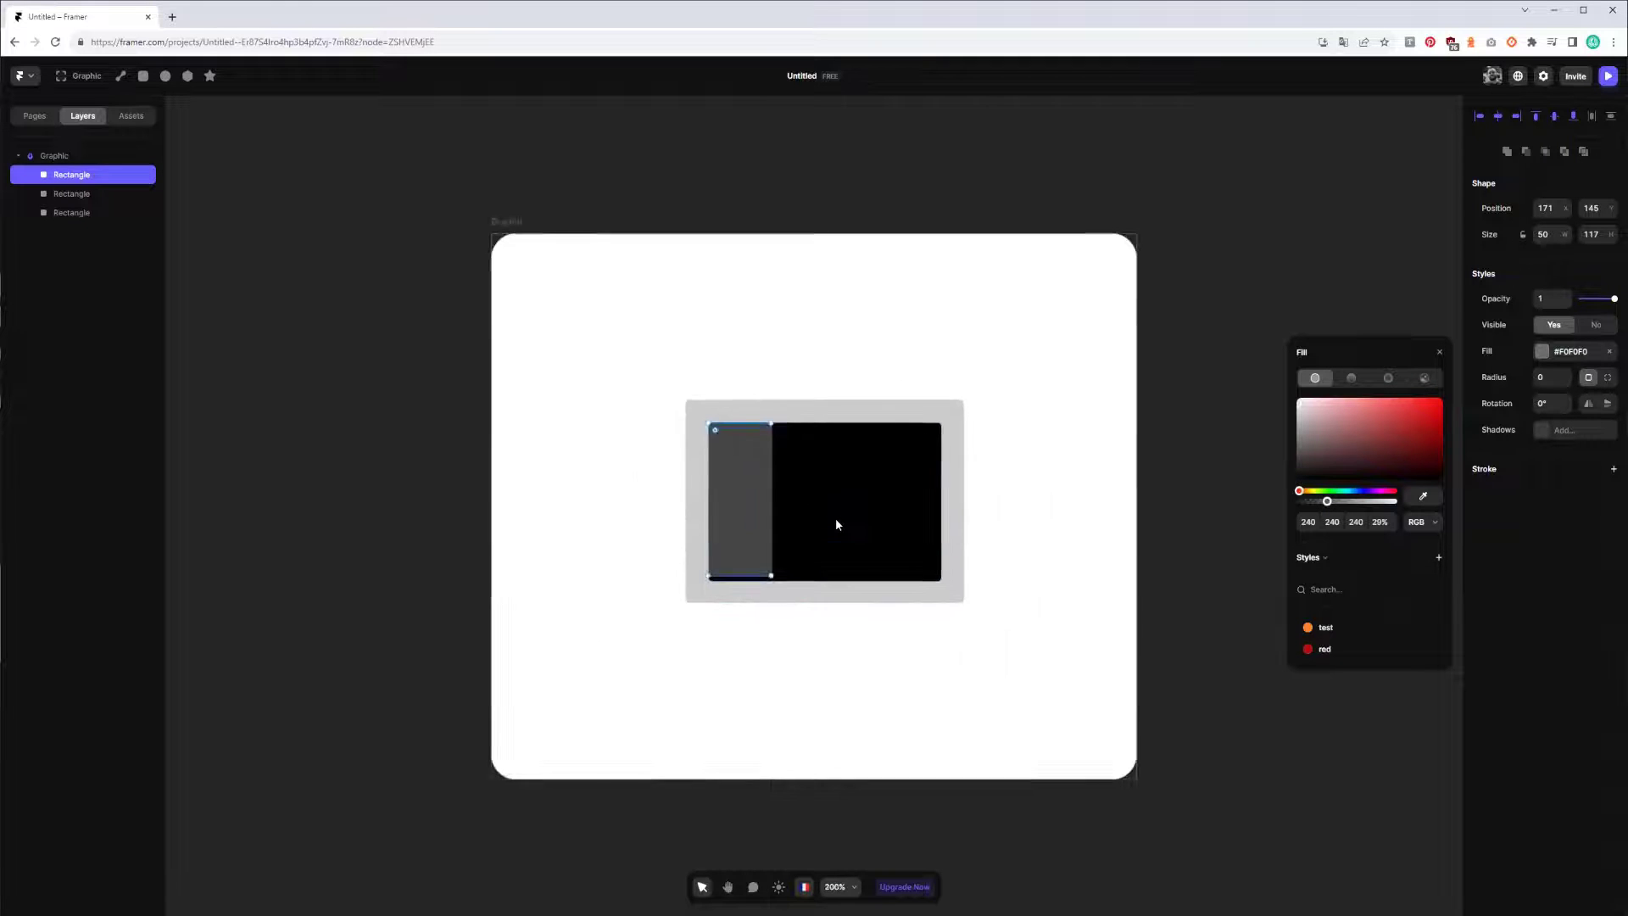
key("ctrl+equal")
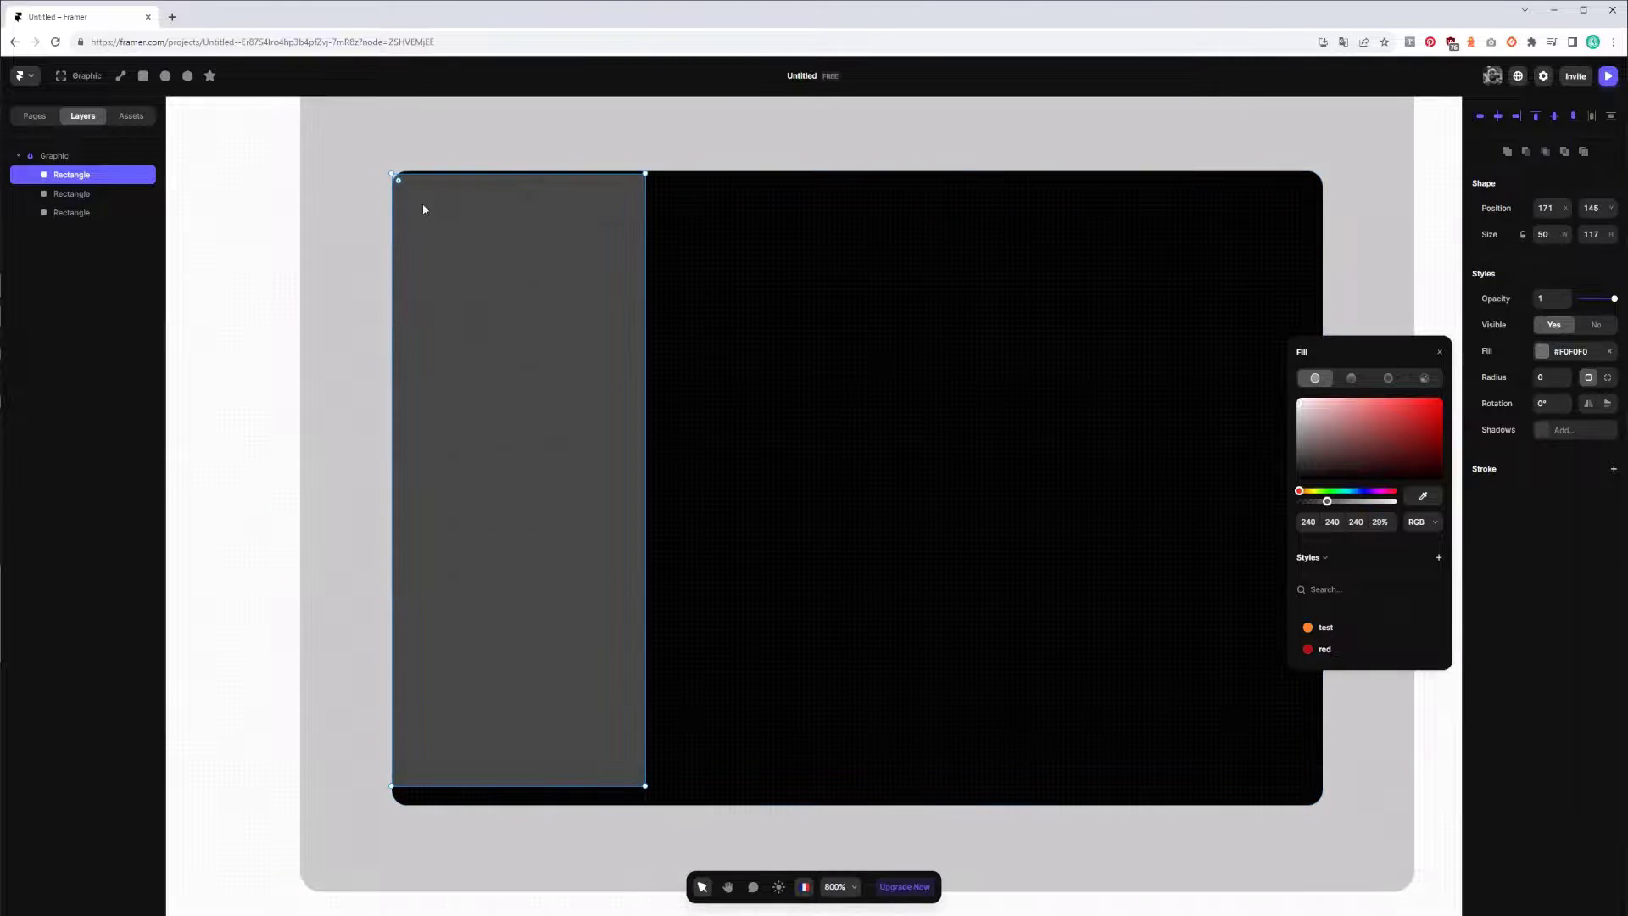
left_click_drag(511, 175, 499, 169)
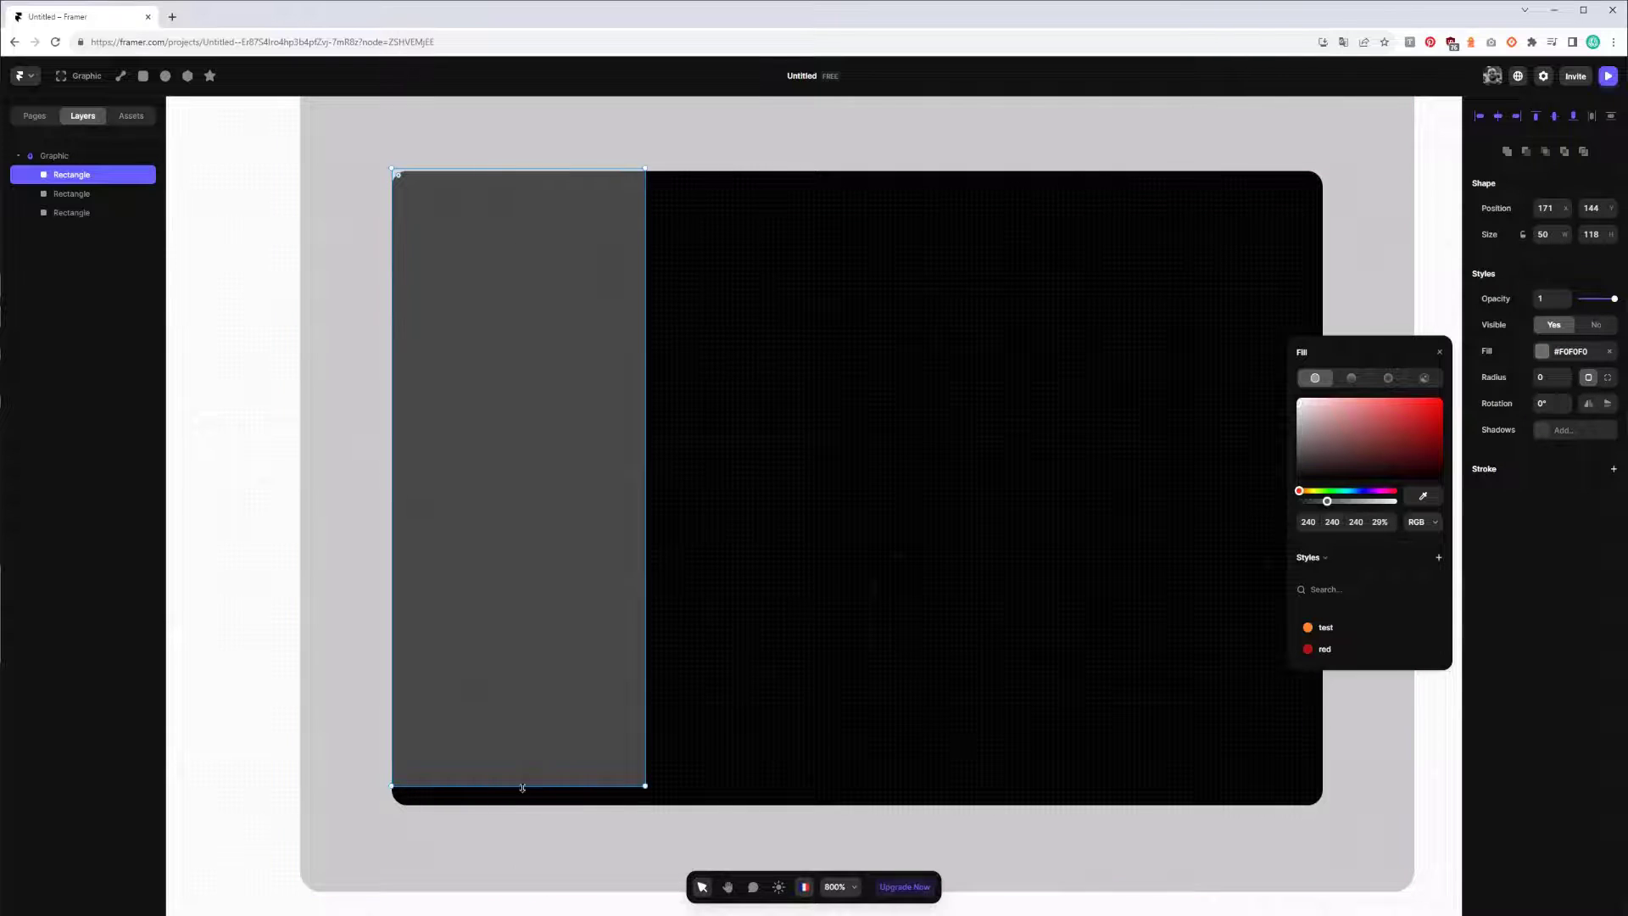
left_click_drag(515, 786, 513, 805)
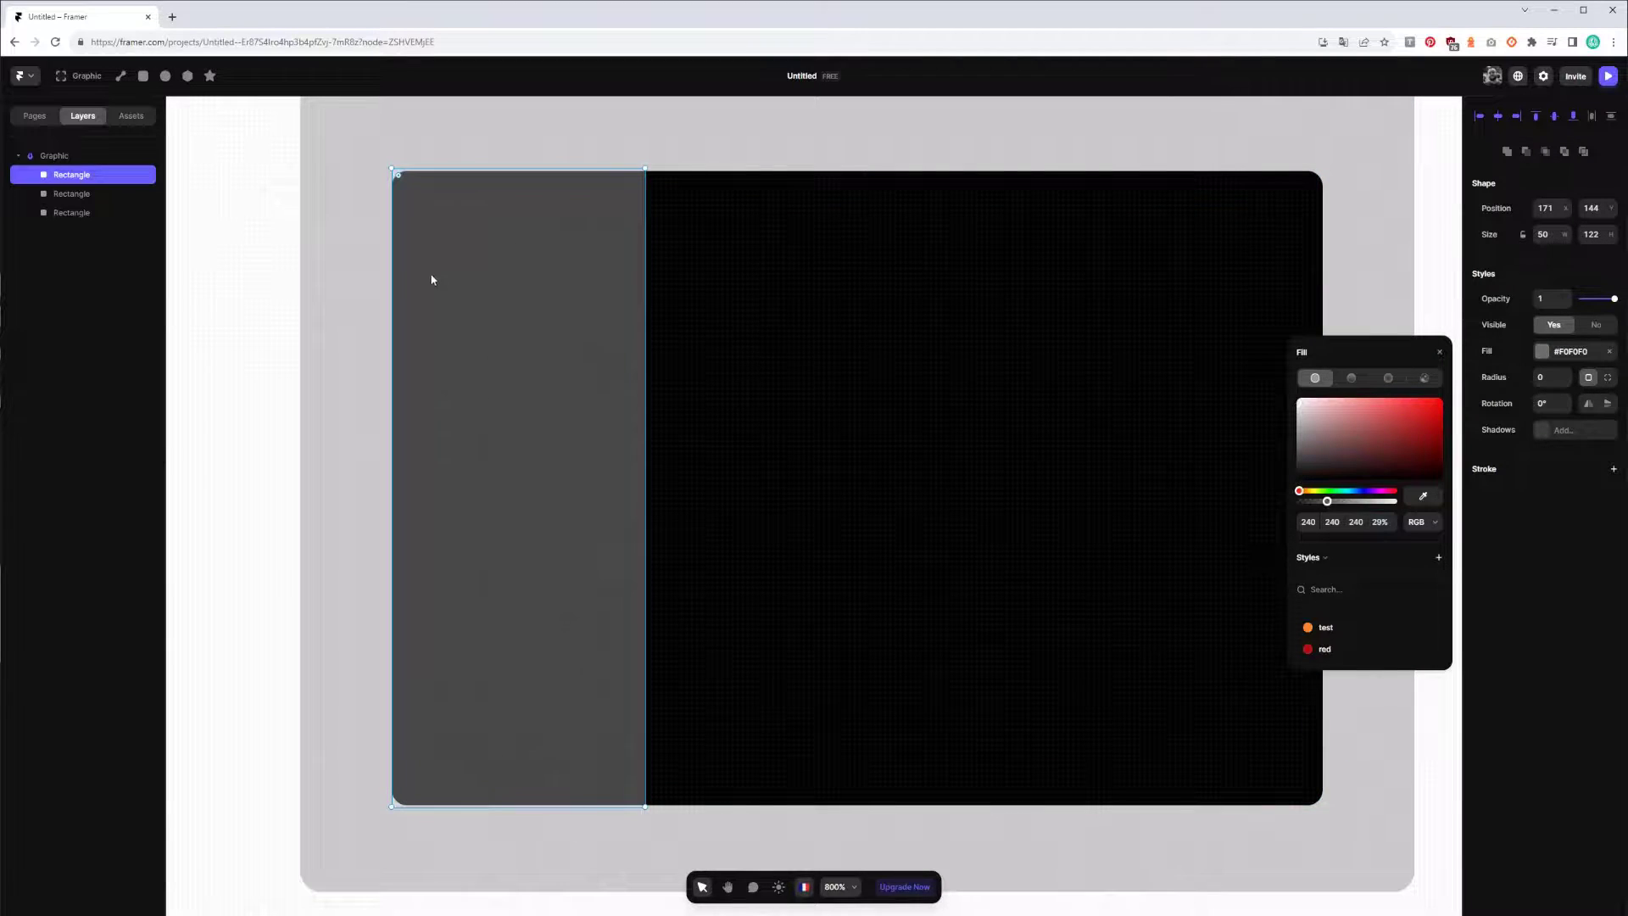
left_click_drag(518, 169, 518, 171)
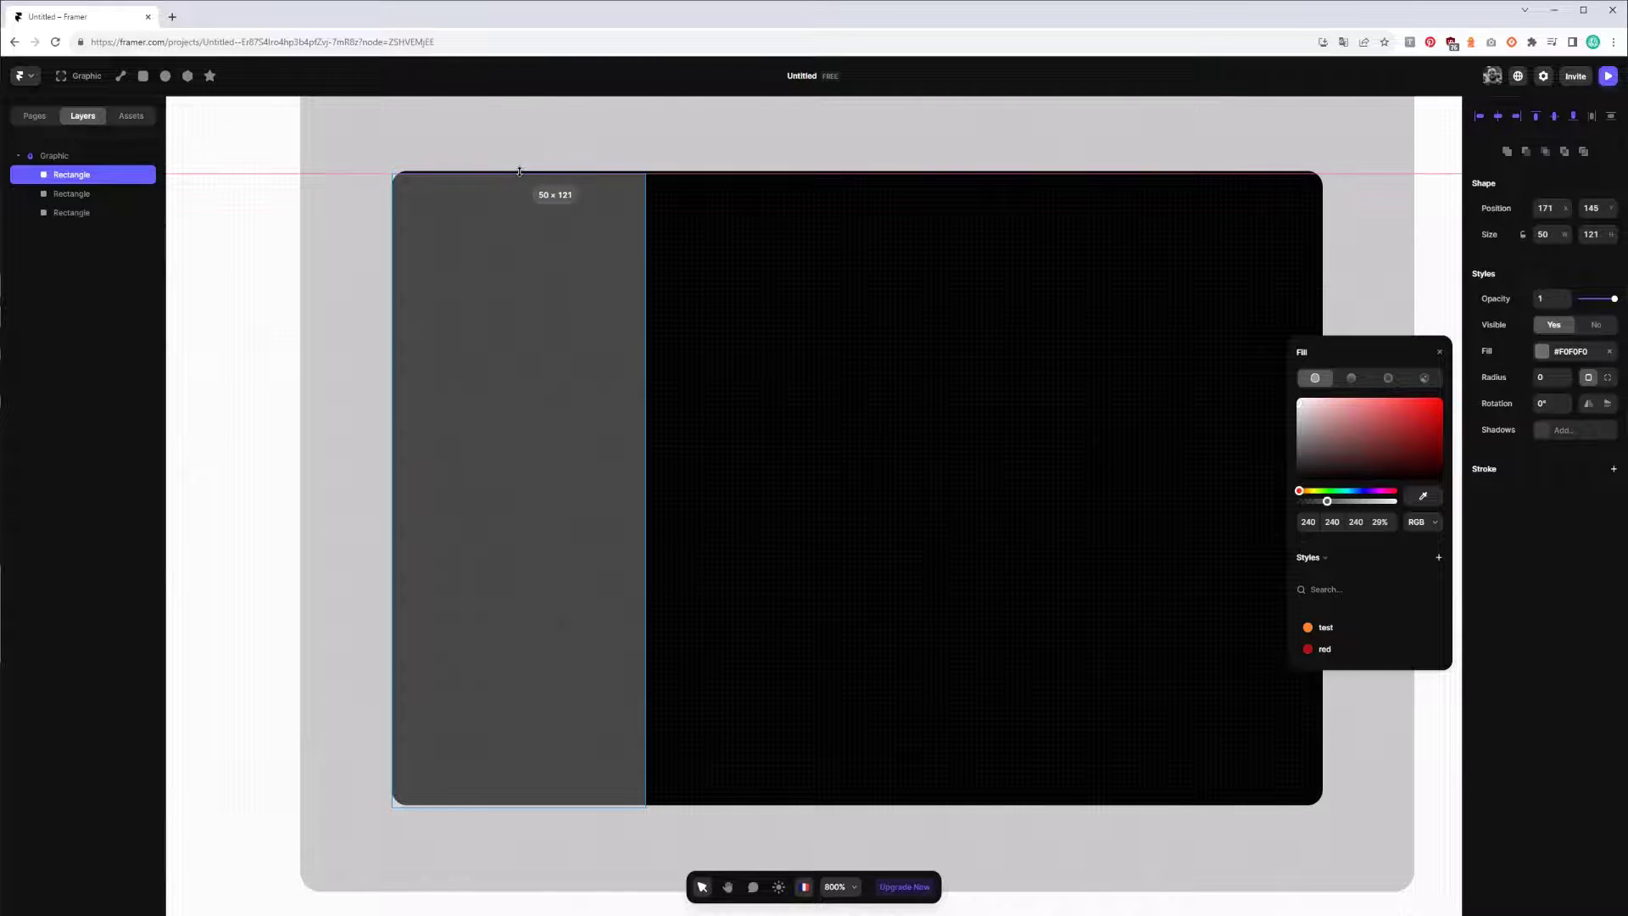
left_click(792, 389, "shift")
left_click(398, 318)
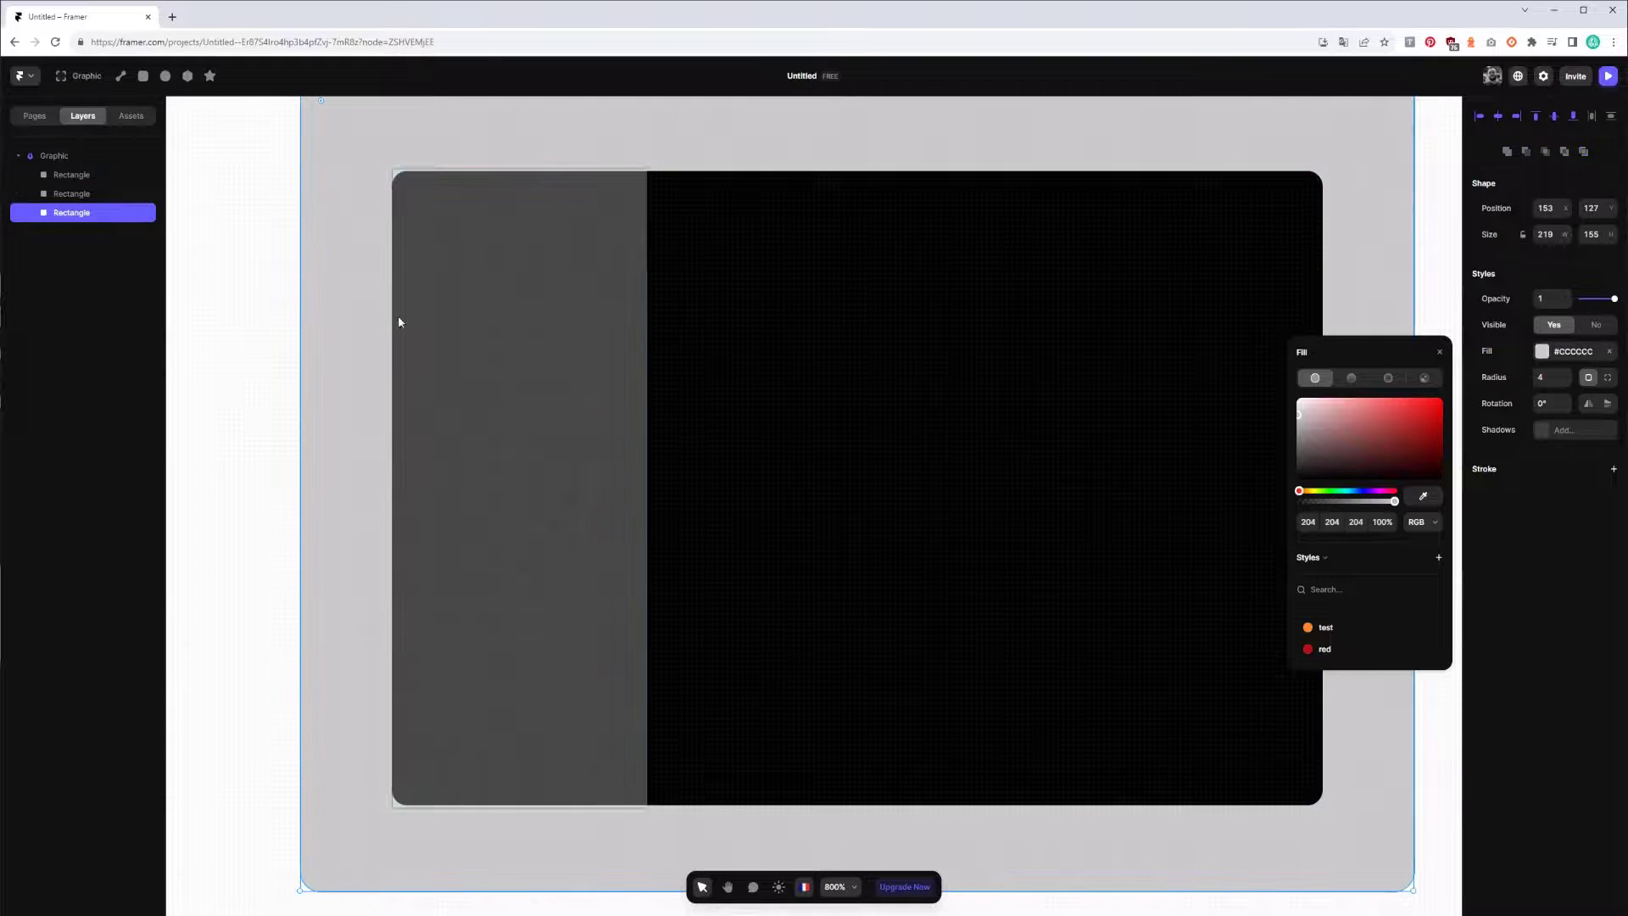
left_click(1552, 376)
type("4")
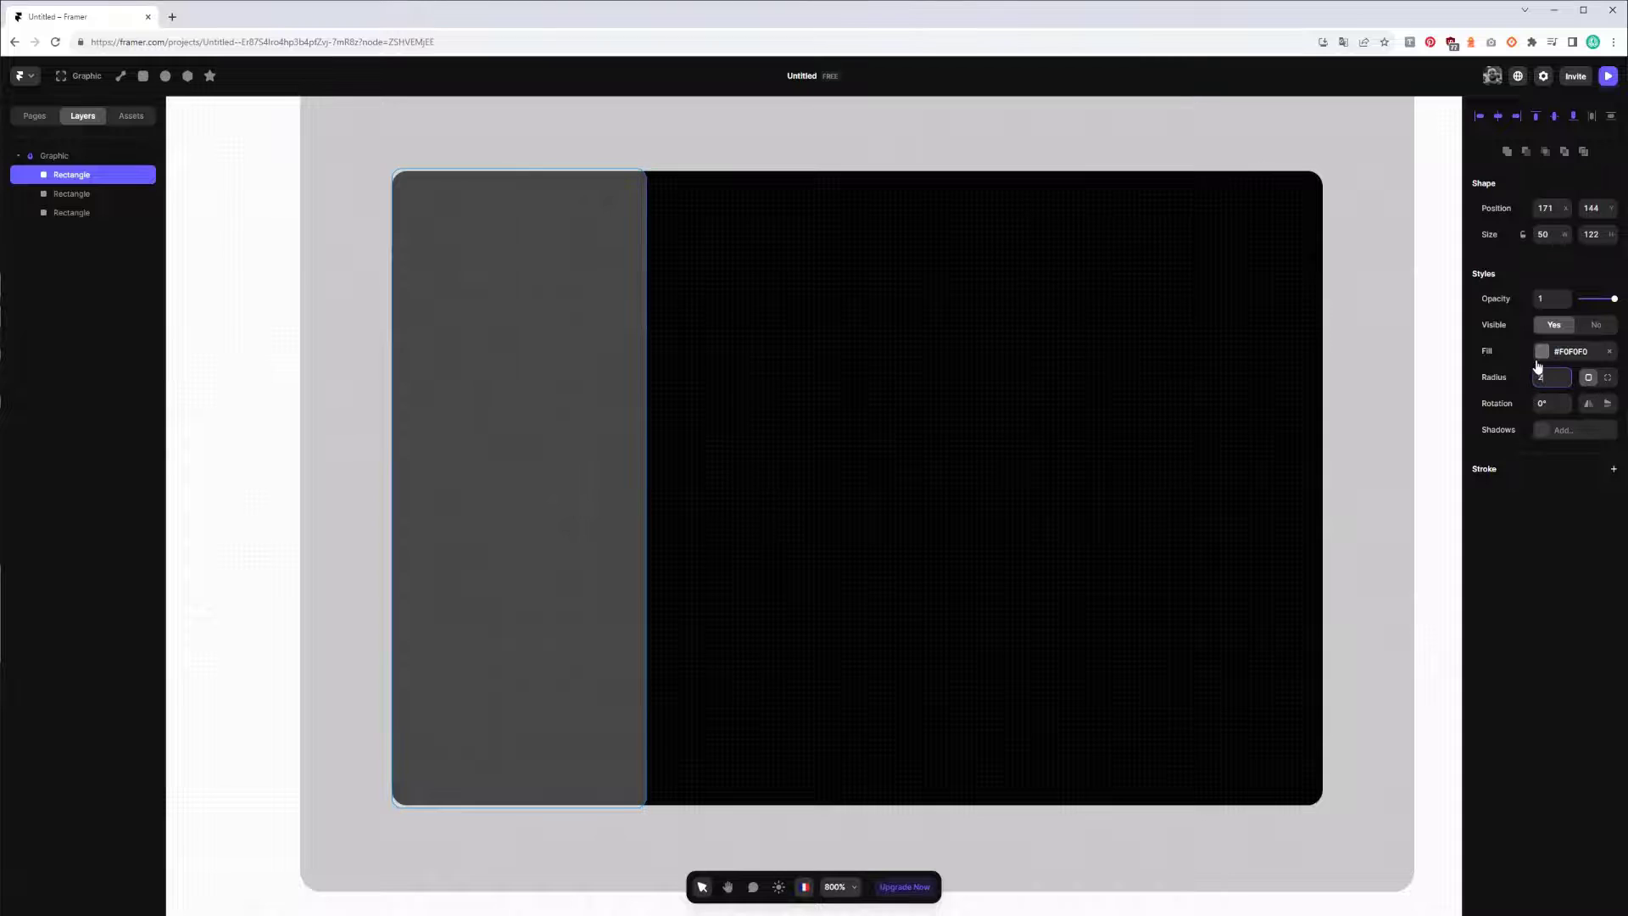
mouse_move(444, 802)
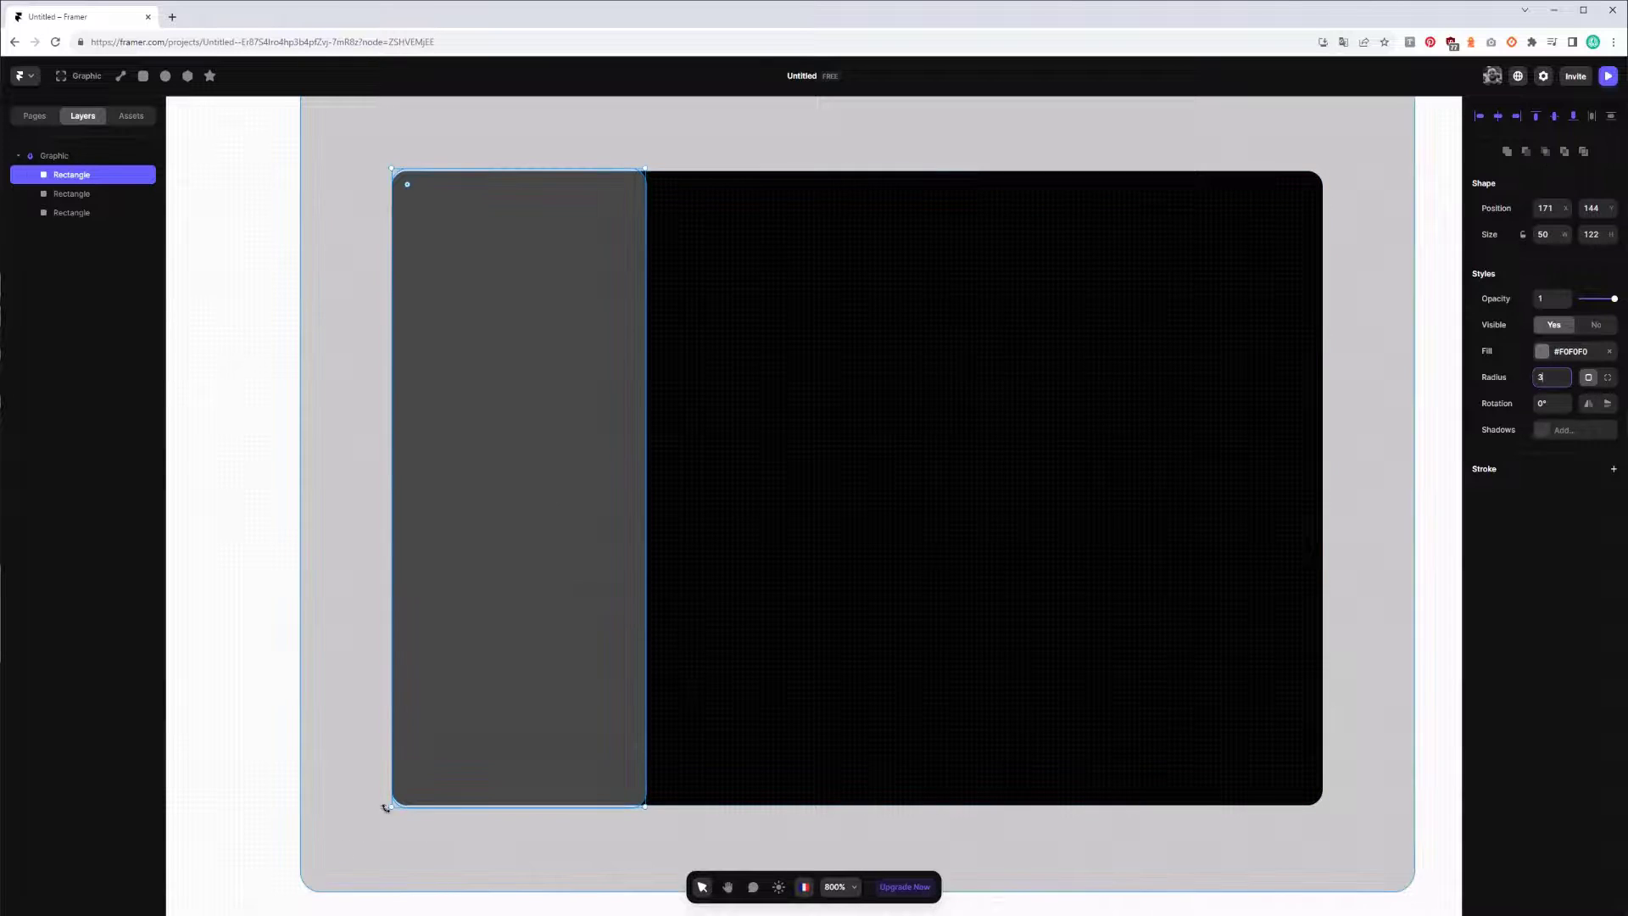
left_click_drag(443, 803, 454, 793)
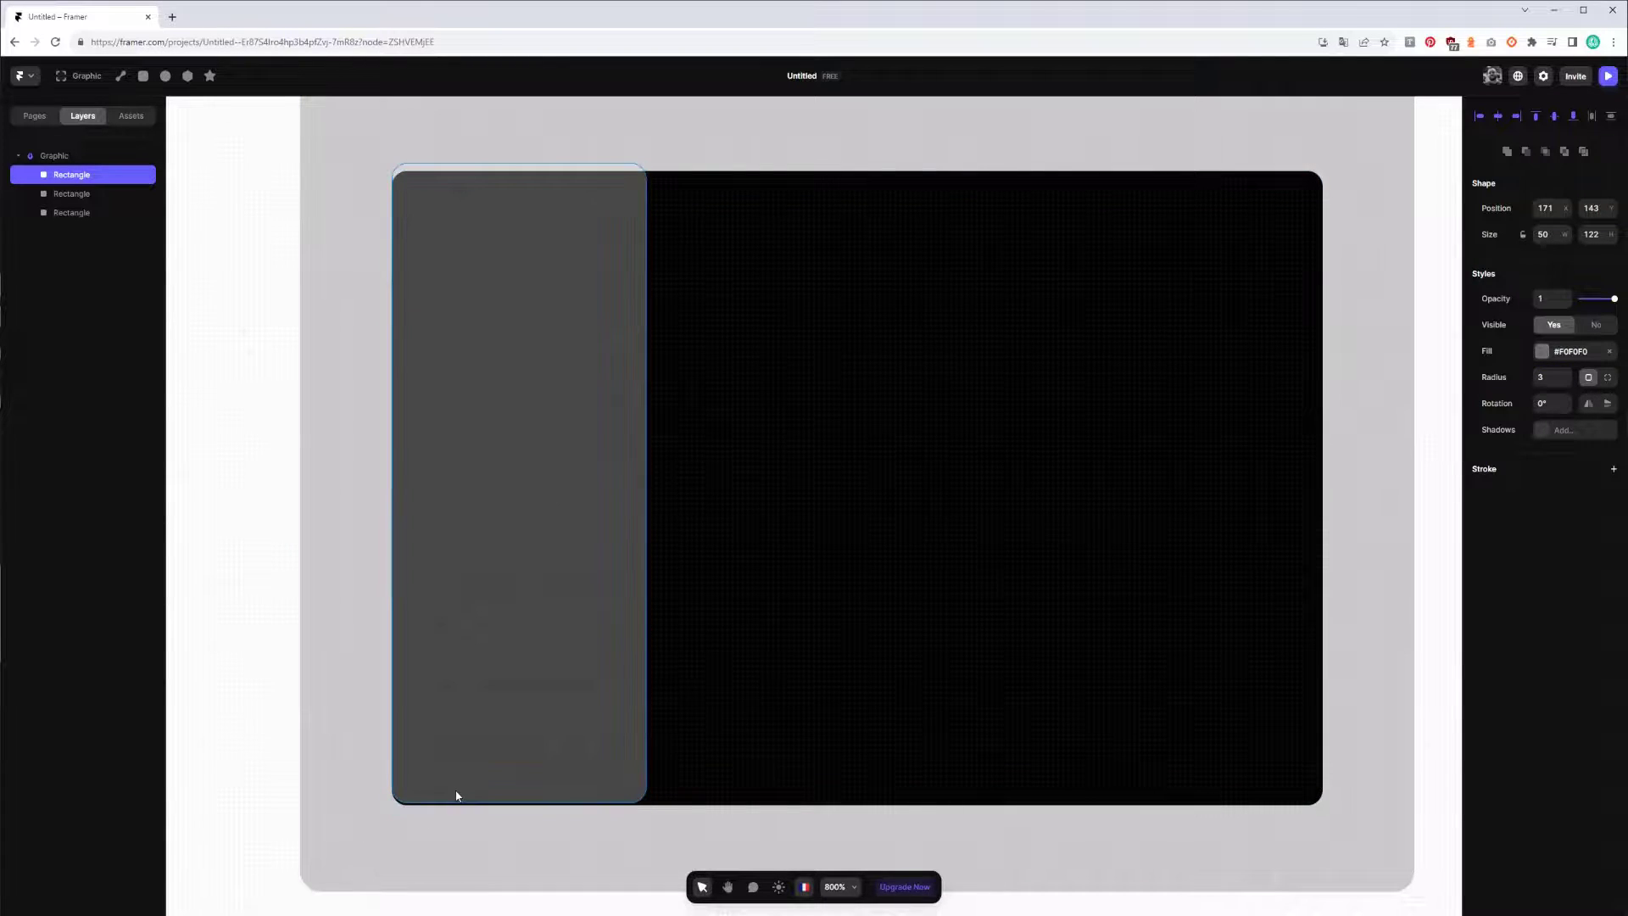
left_click_drag(510, 166, 520, 170)
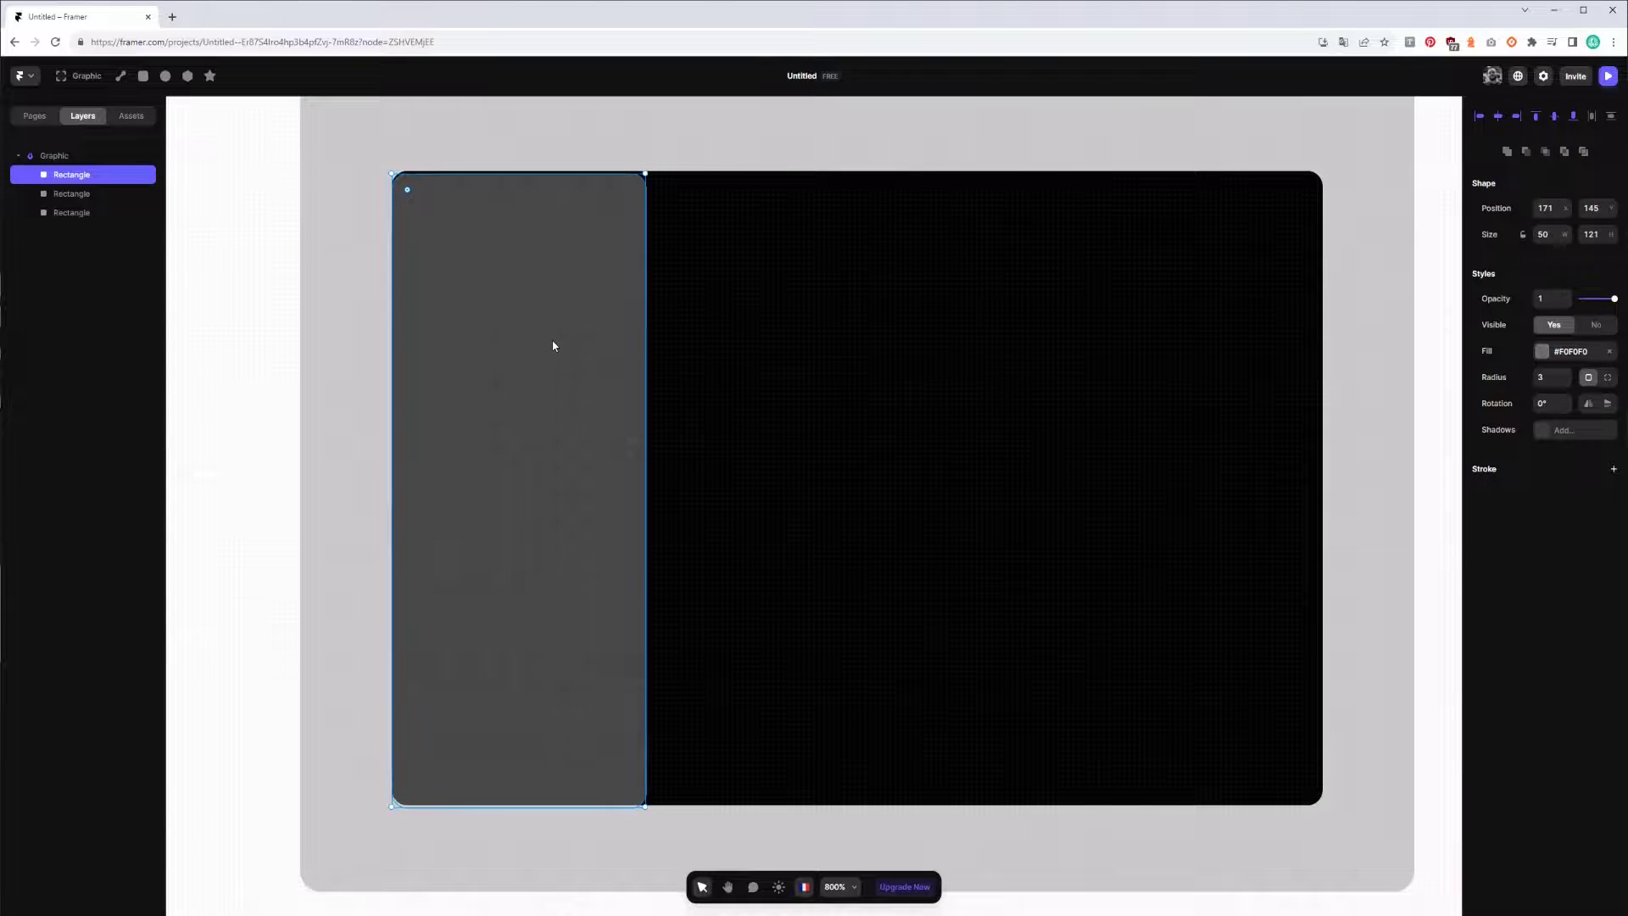
Bottom-align the side panel with the black screen and trim the screen's top edge.
key("Up")
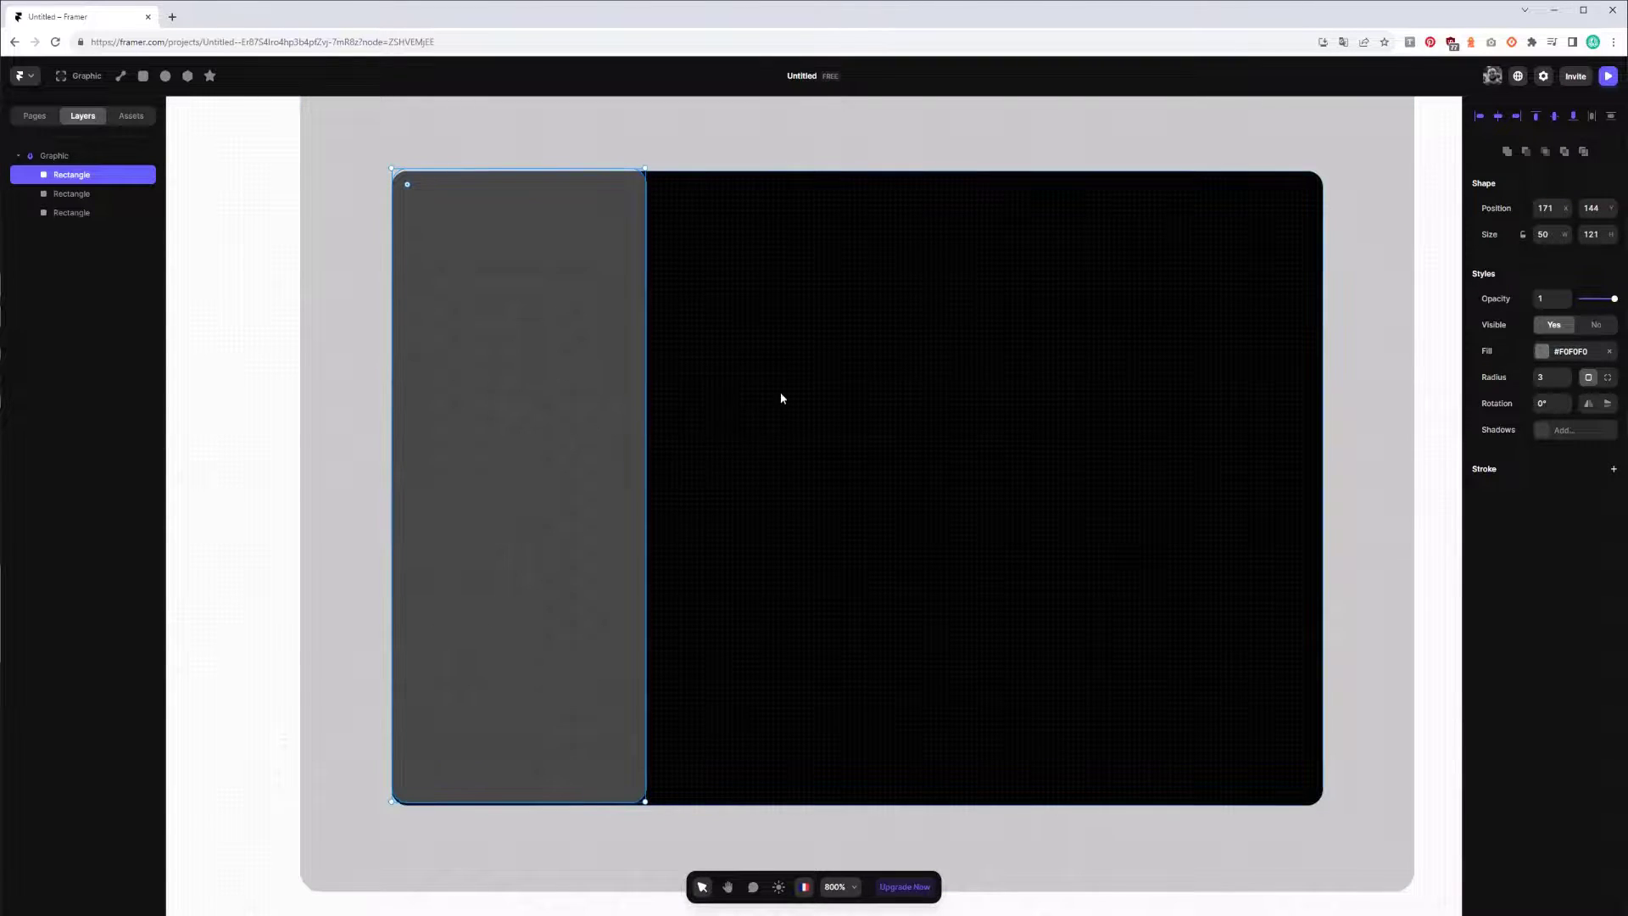
left_click(781, 398, "shift")
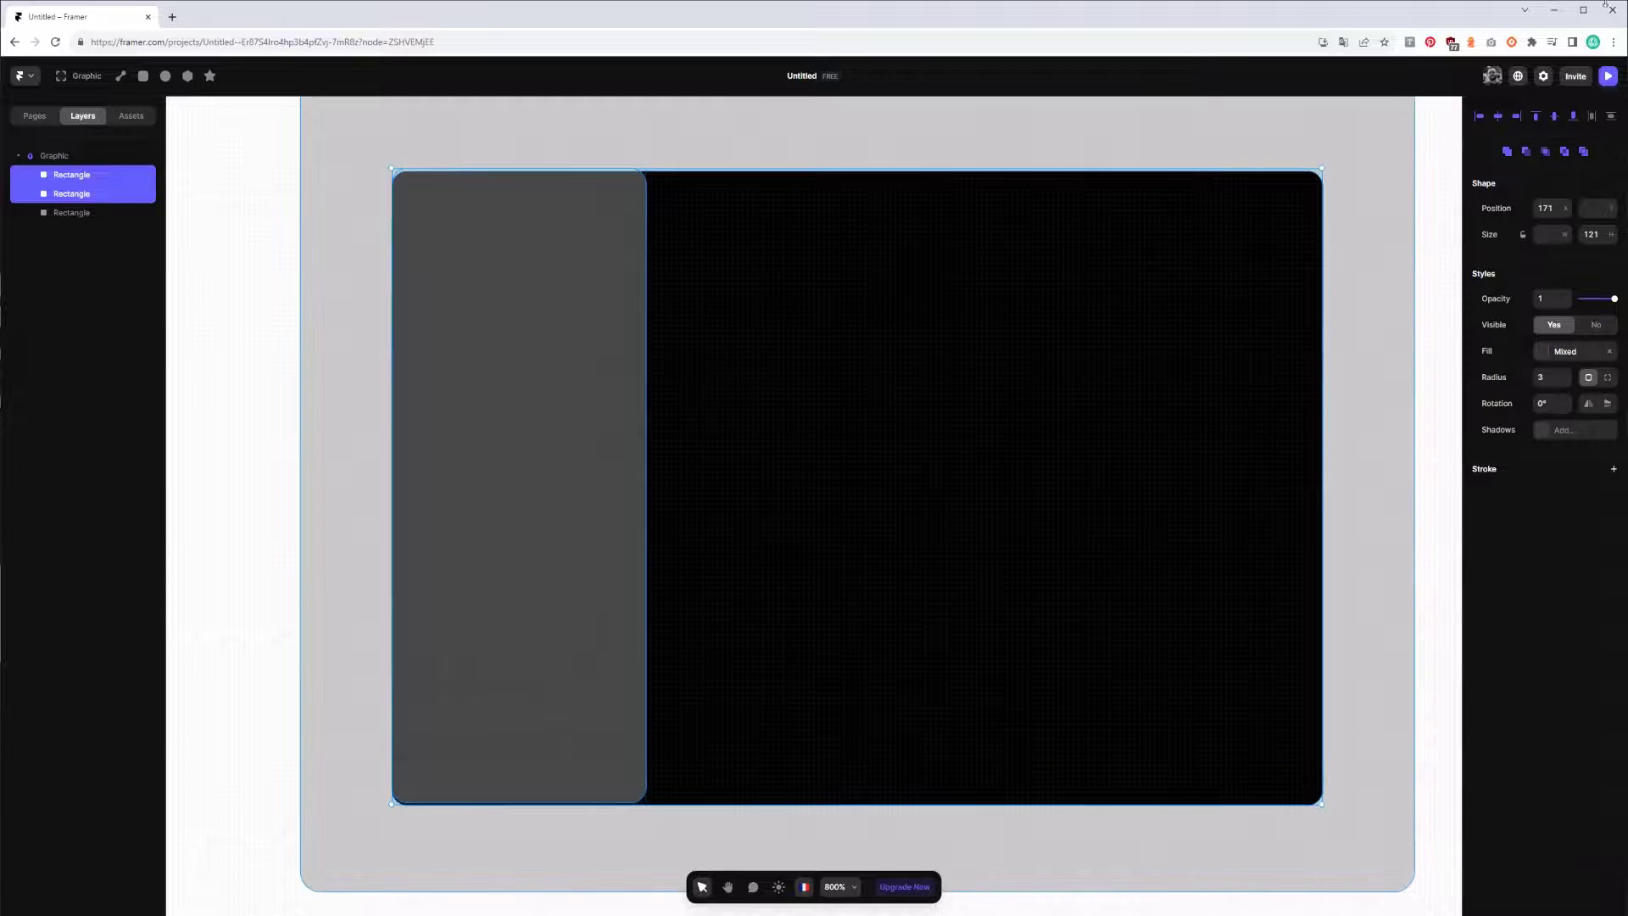
left_click(1576, 121)
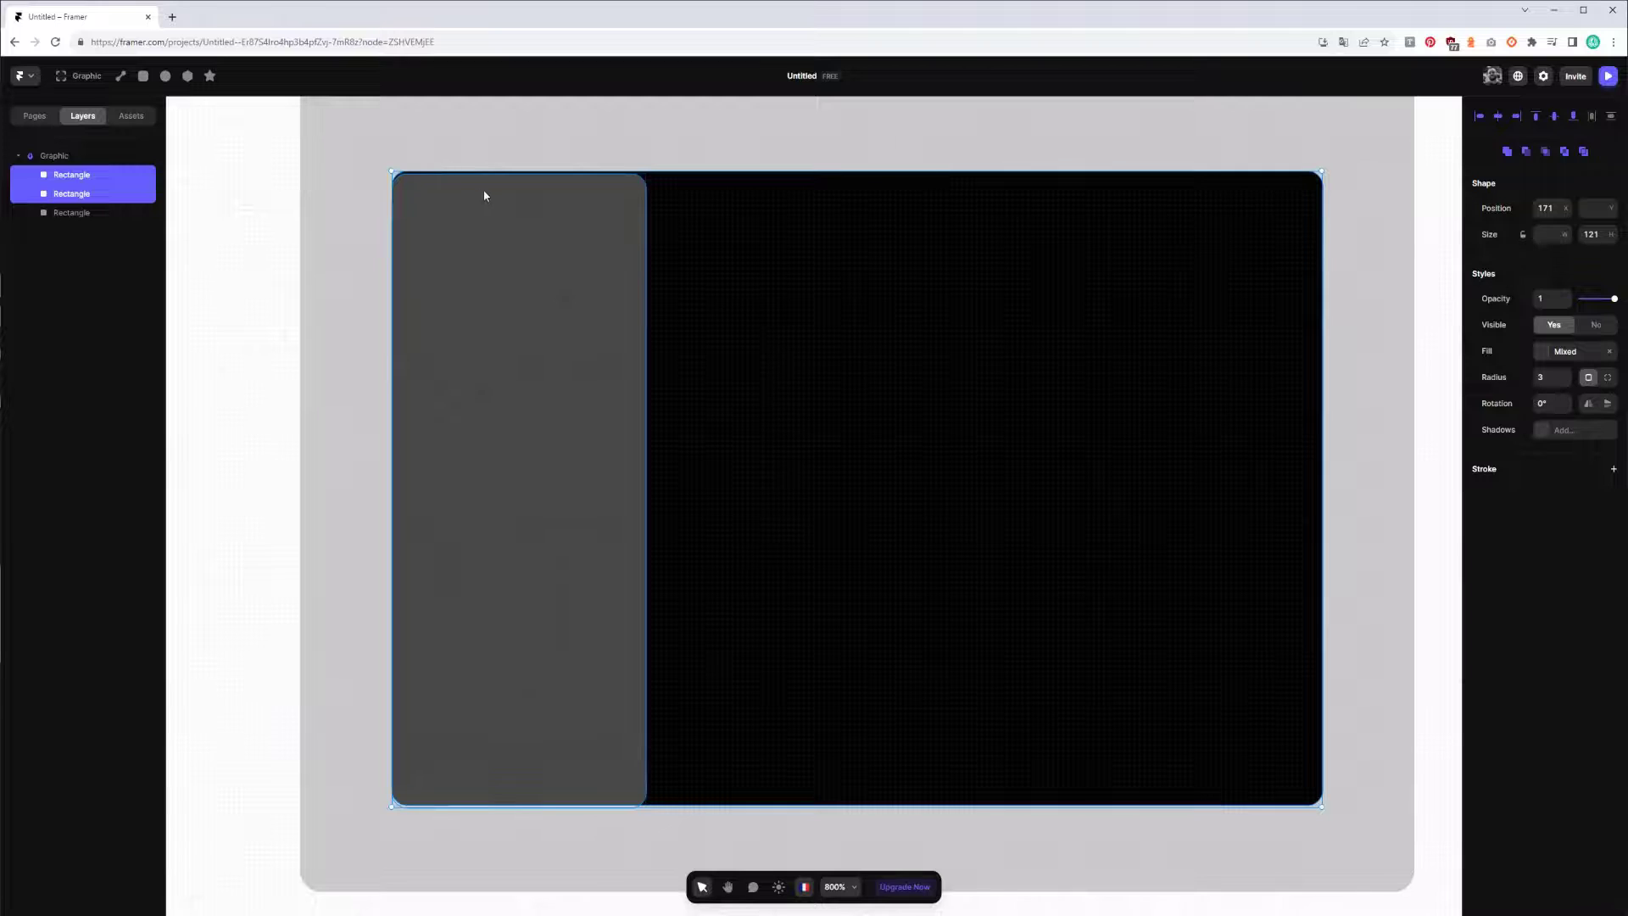
left_click(525, 178)
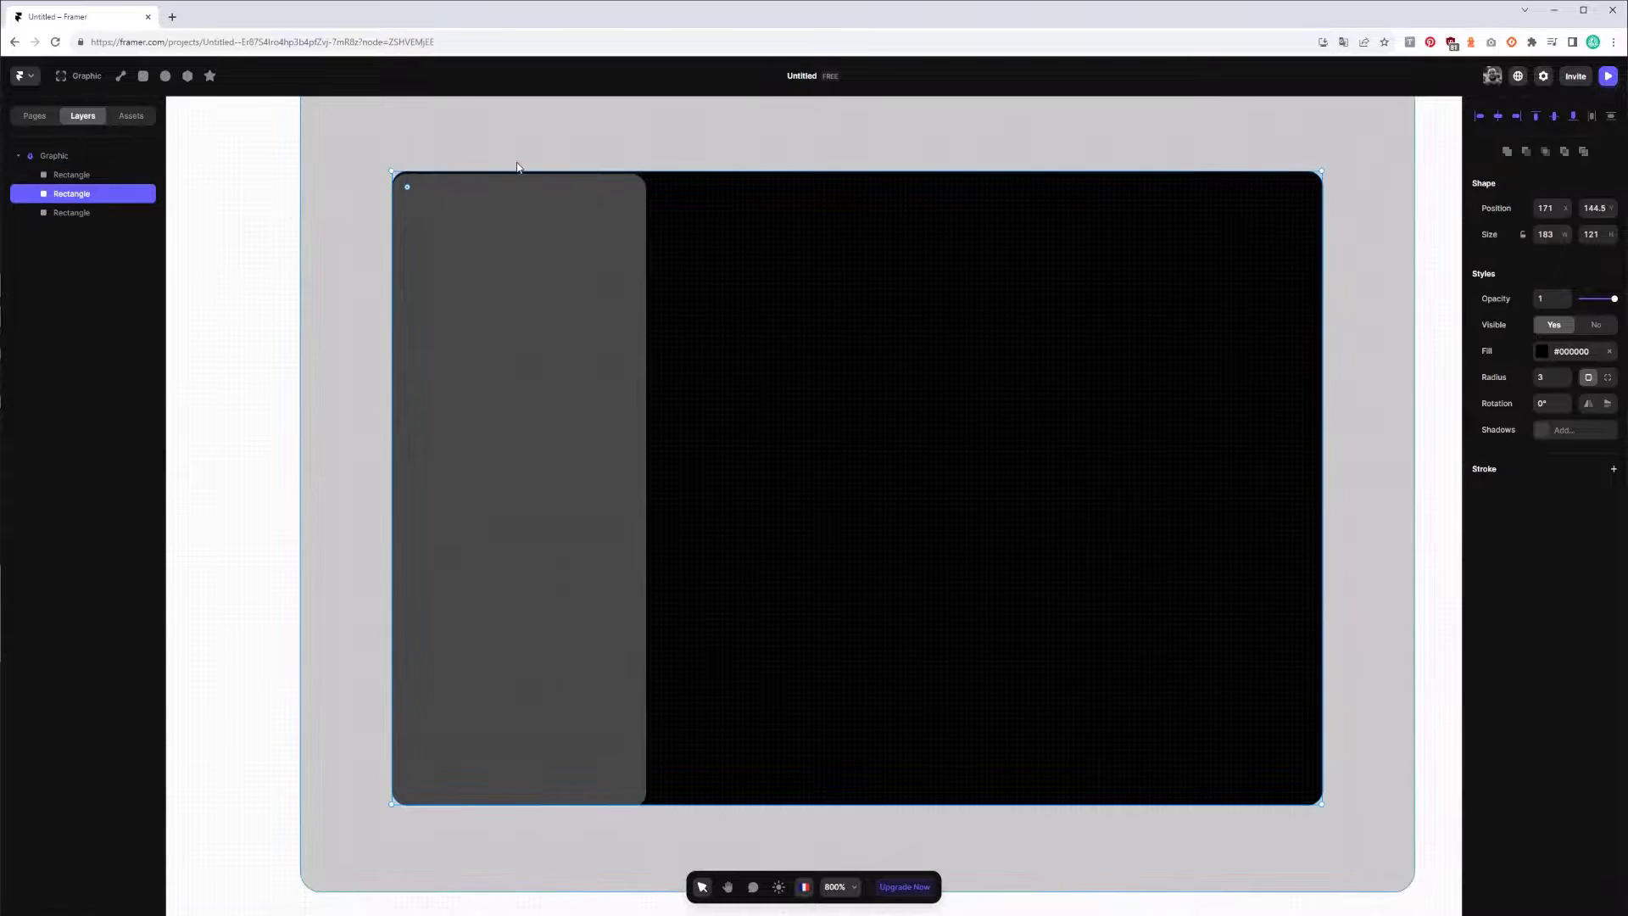
left_click_drag(525, 171, 502, 175)
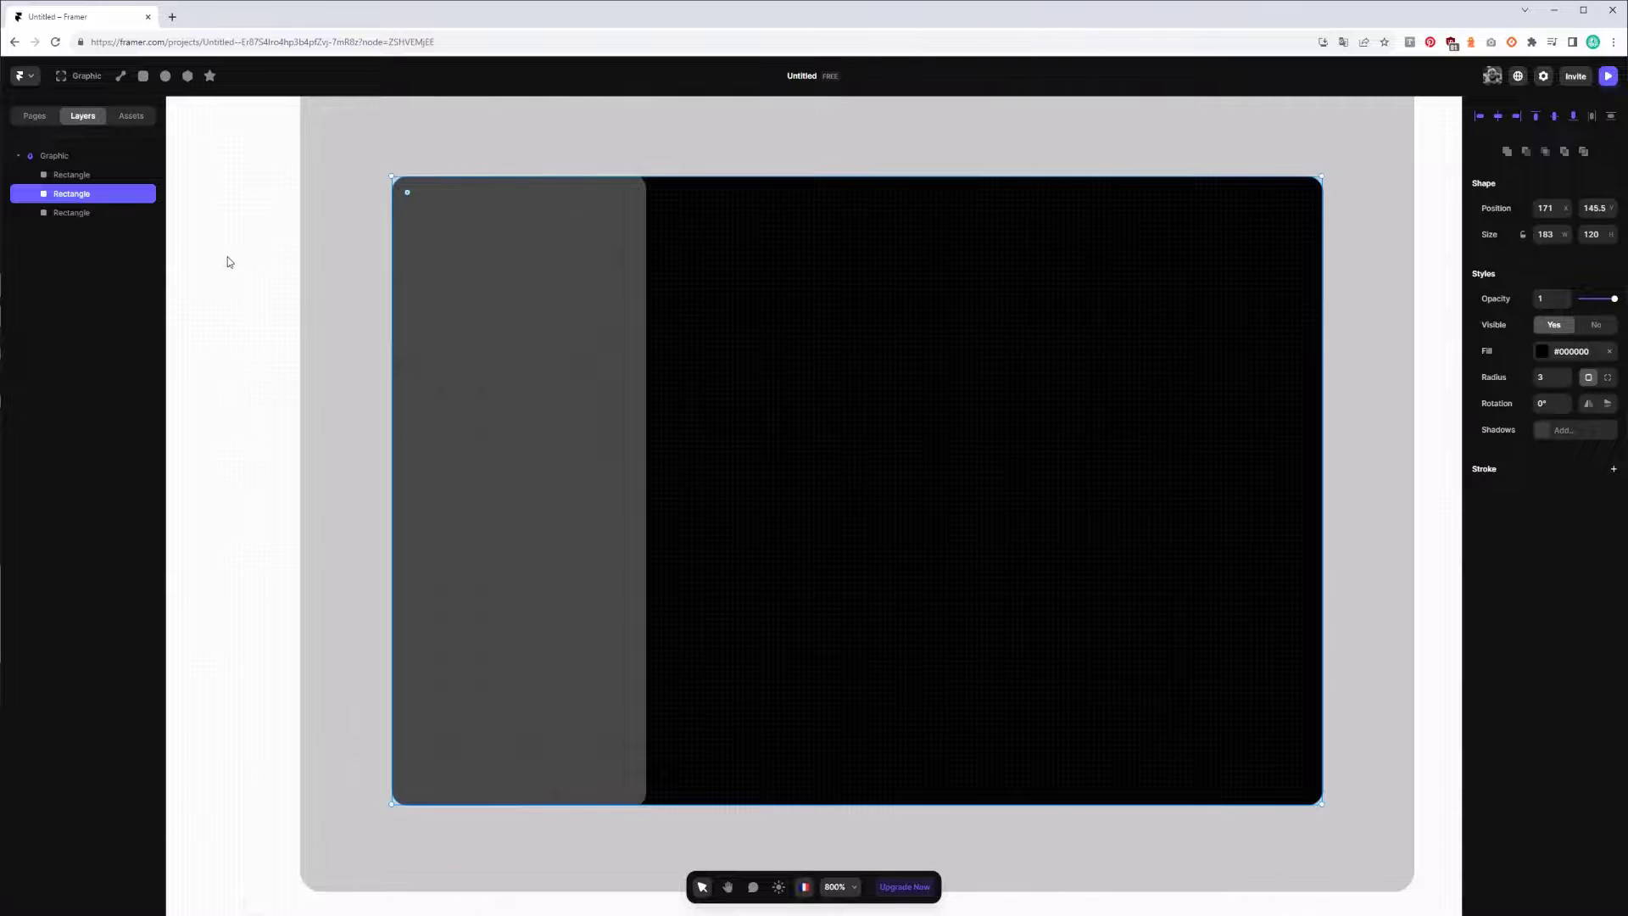
Narrow the side panel to a thin 35 × 121 strip.
key("Escape")
key("shift+1")
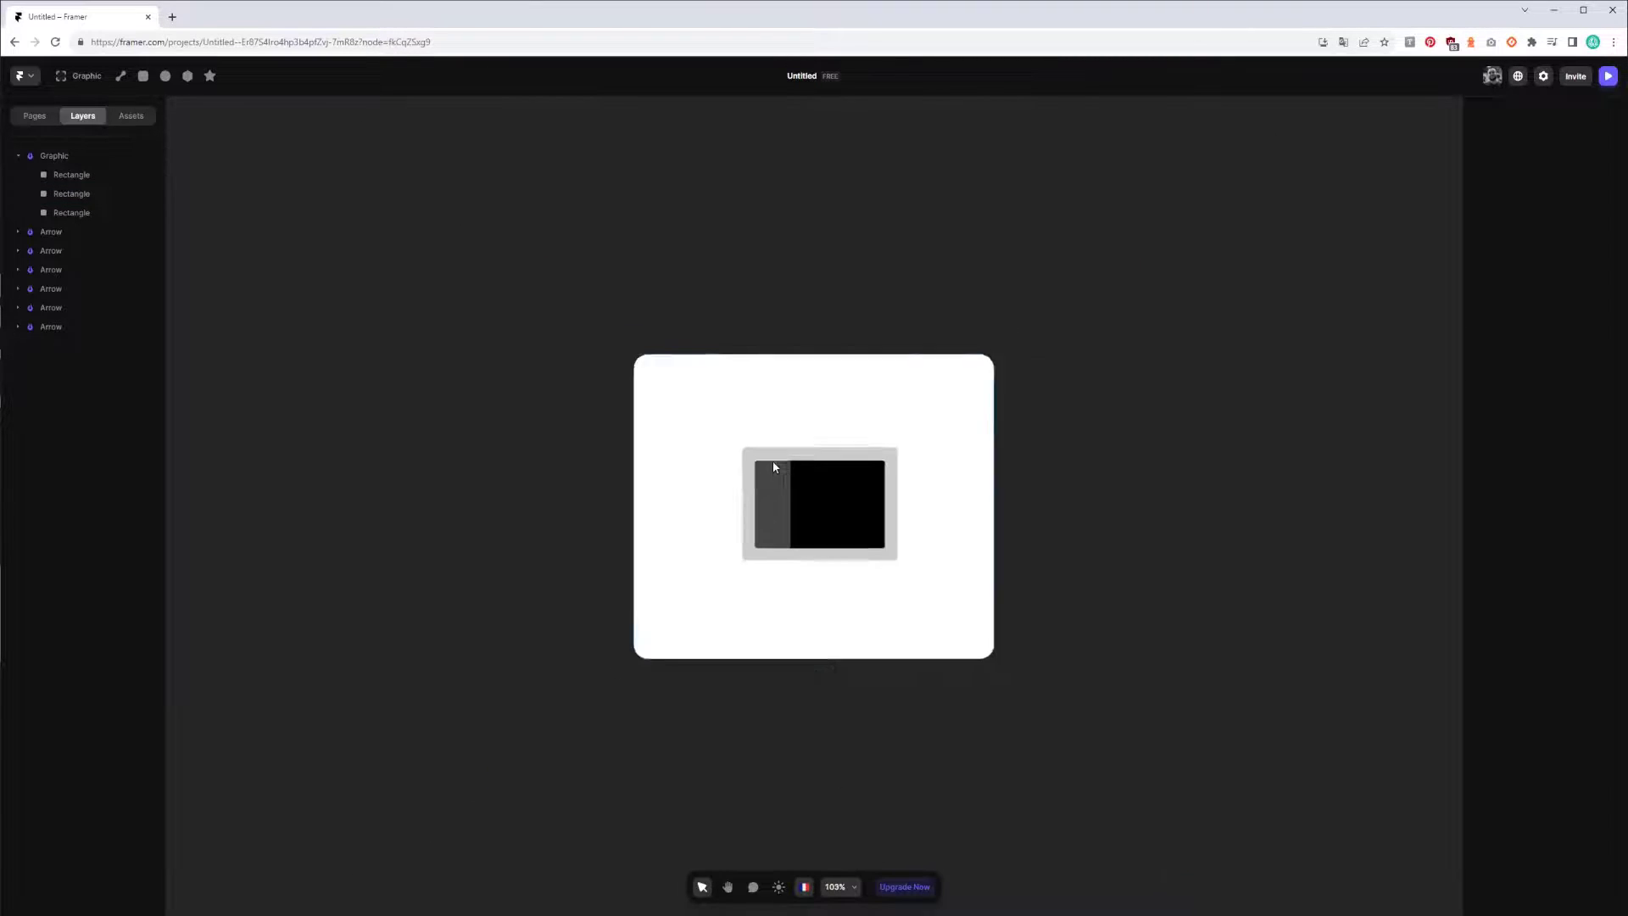
key("ctrl+equal")
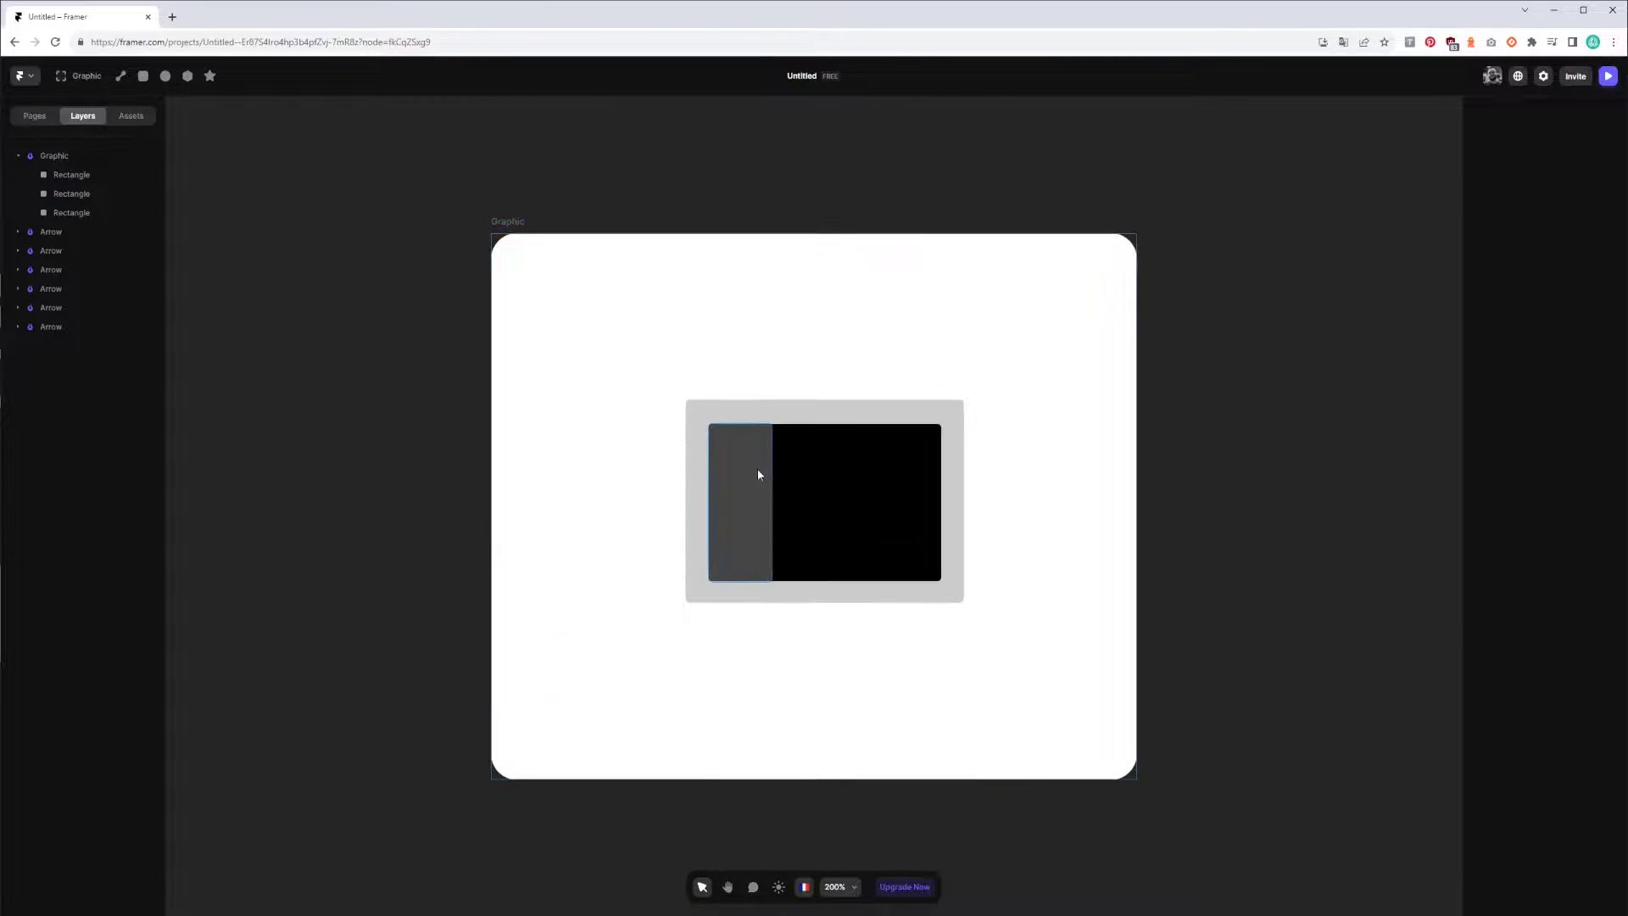
left_click(759, 475)
mouse_move(772, 496)
left_mouse_down()
mouse_move(736, 496)
mouse_move(827, 481)
mouse_move(752, 500)
left_mouse_up()
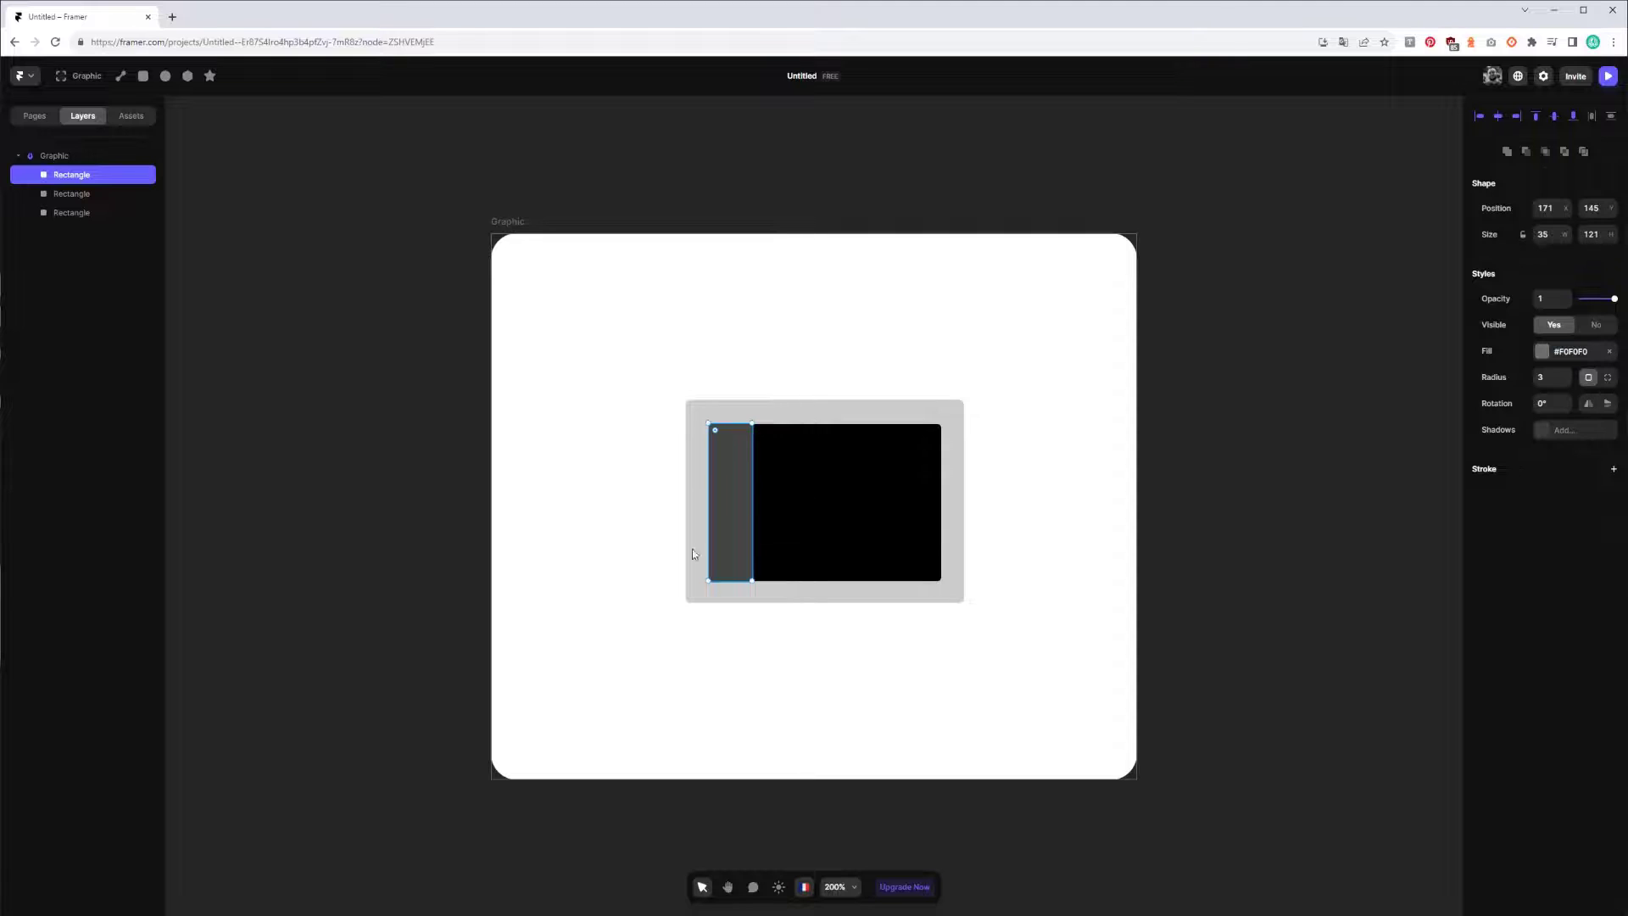
Draw a small rectangle inside the Graphic just below the monitor body.
left_click(223, 489)
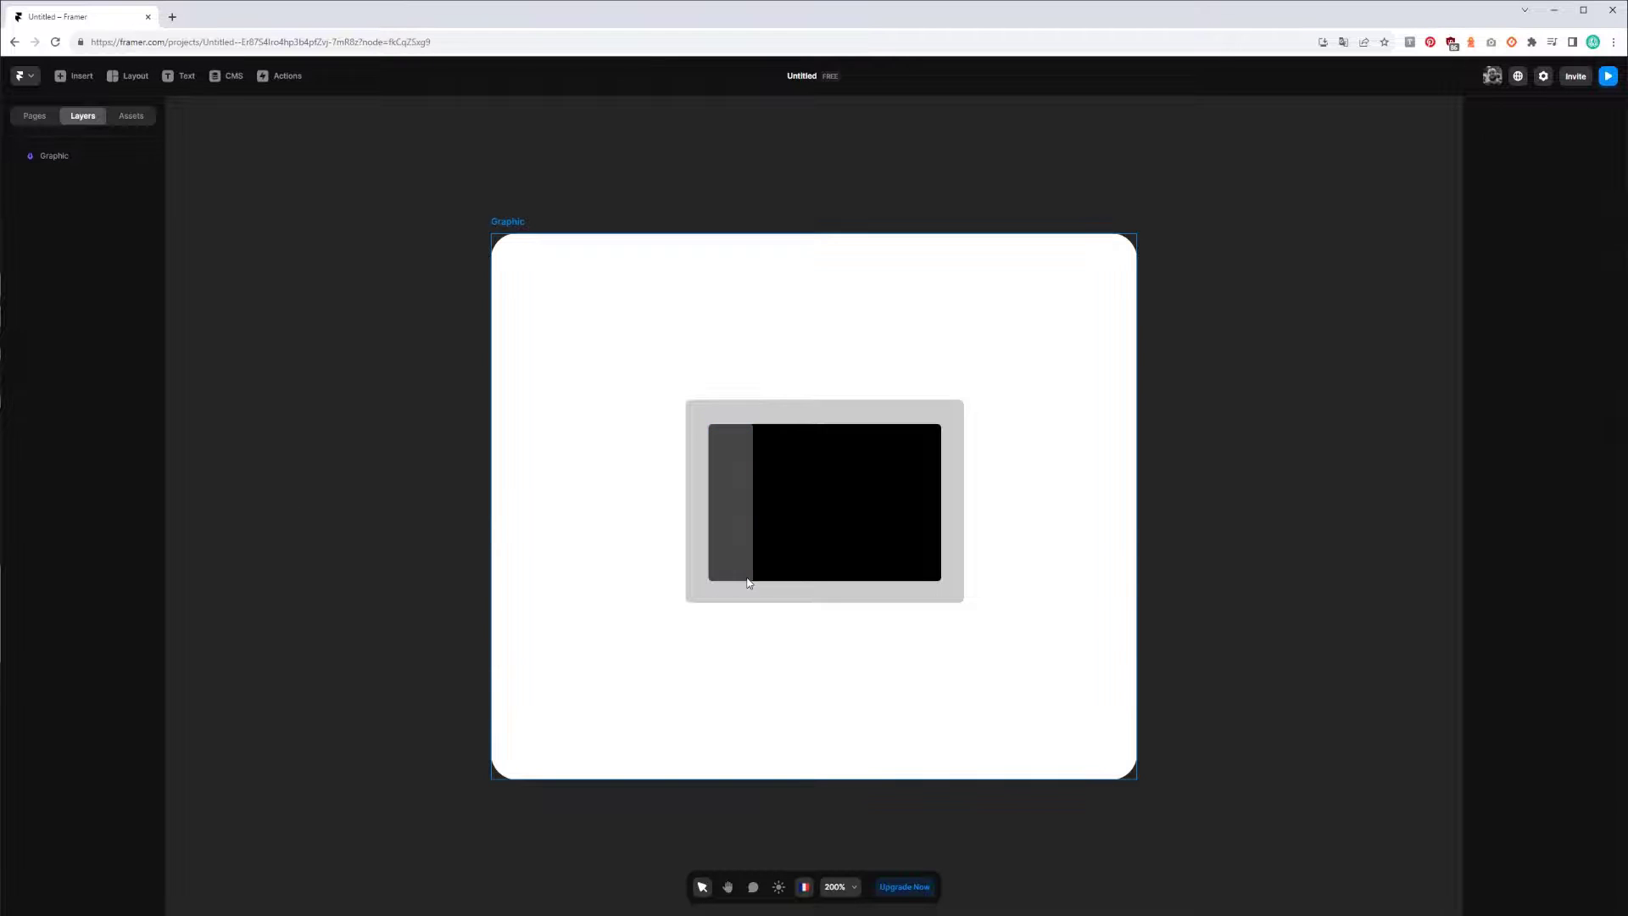
left_click_drag(887, 716, 593, 684)
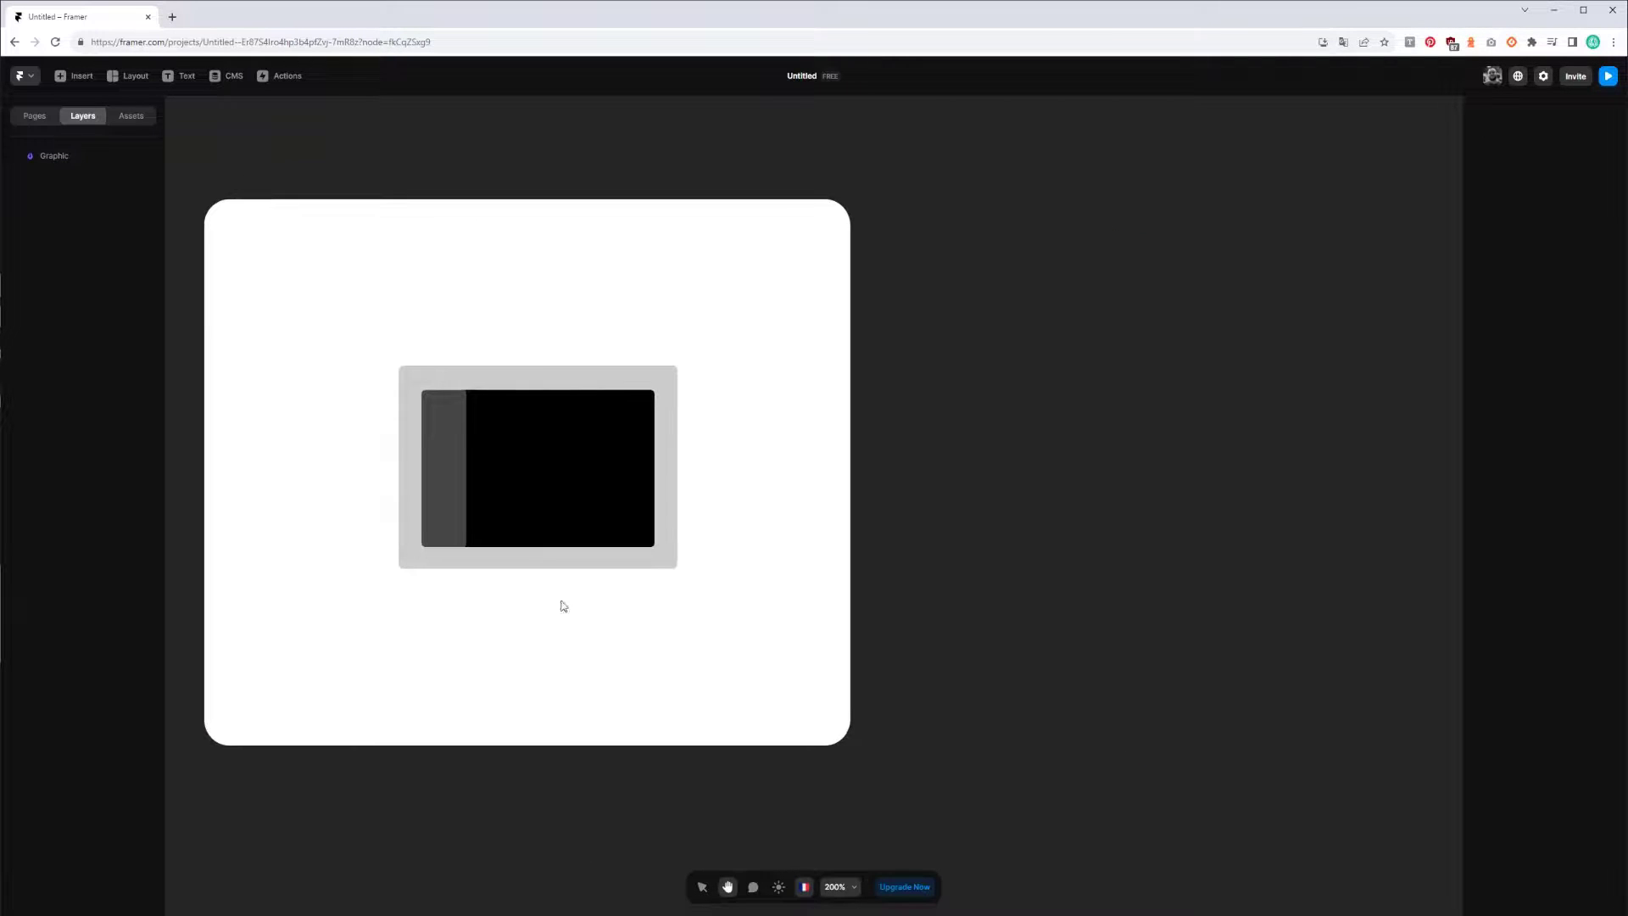
double_click(288, 549)
left_click(144, 75)
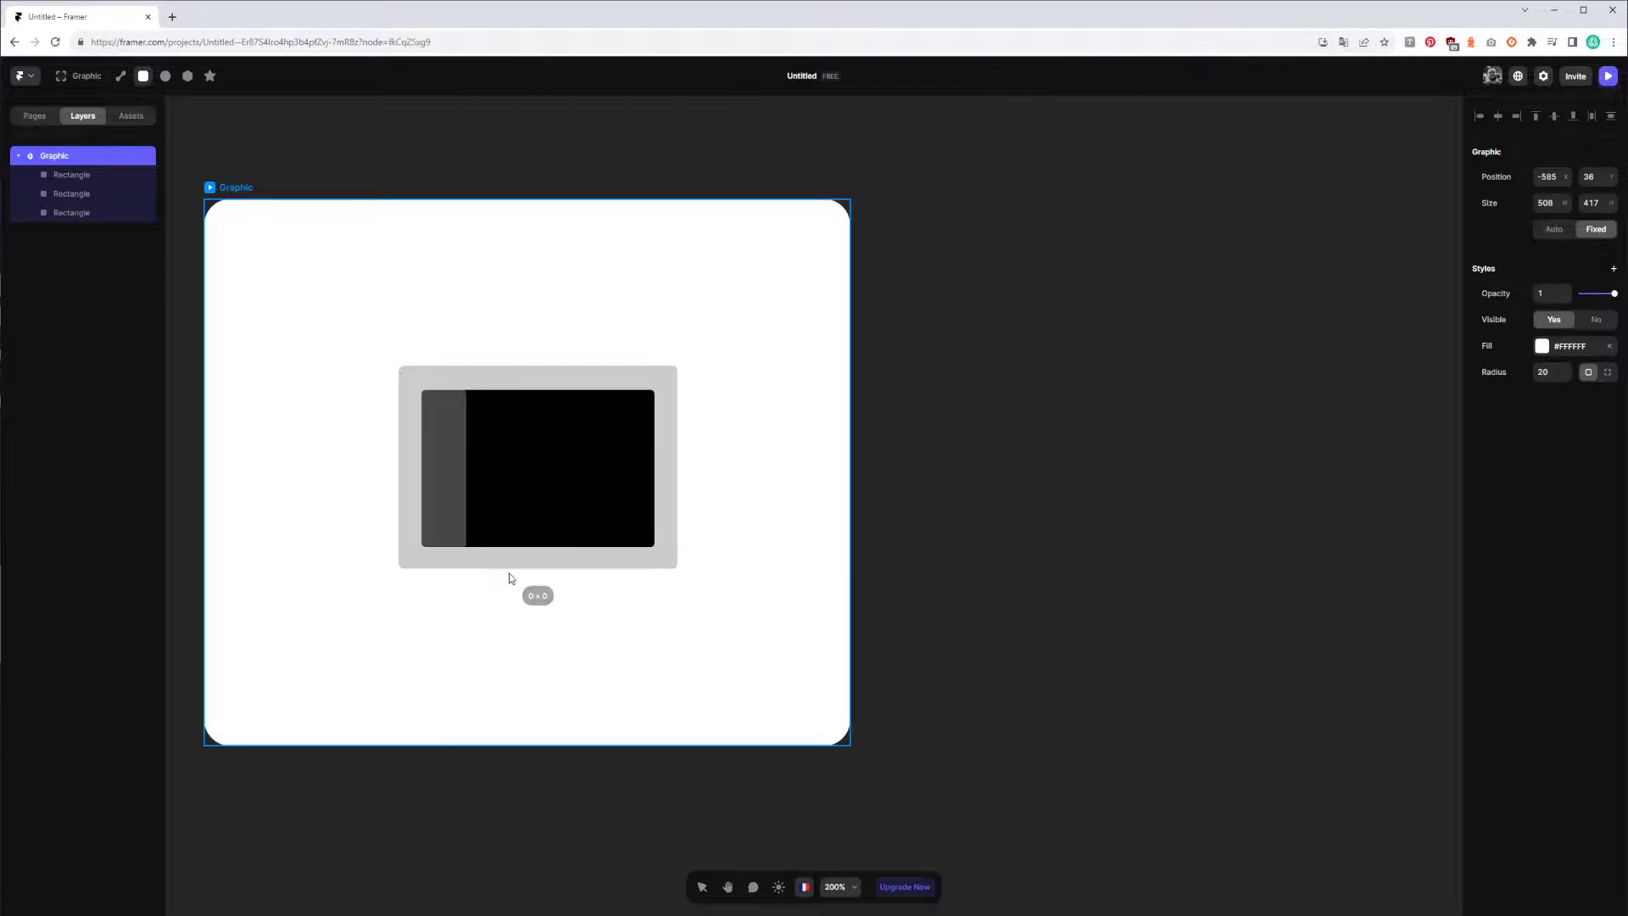
key("Escape")
left_click(143, 75)
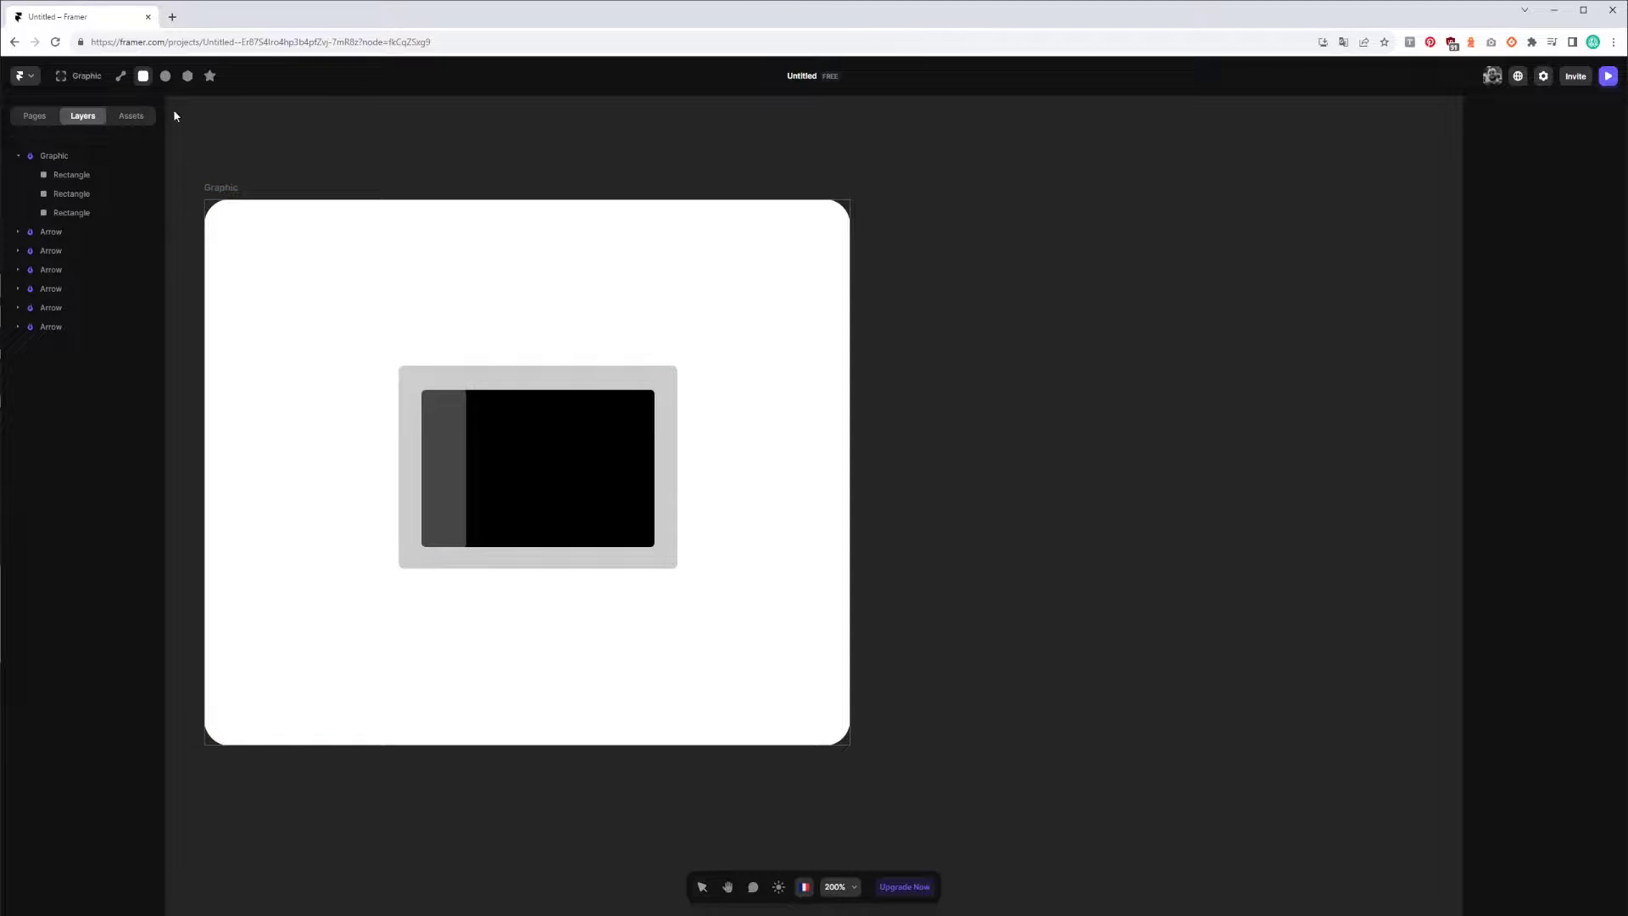
mouse_move(505, 569)
left_mouse_down()
mouse_move(569, 618)
mouse_move(557, 610)
left_mouse_up()
Pull both bottom corners of the rectangle inward to form a tapered trapezoid neck.
double_click(543, 605)
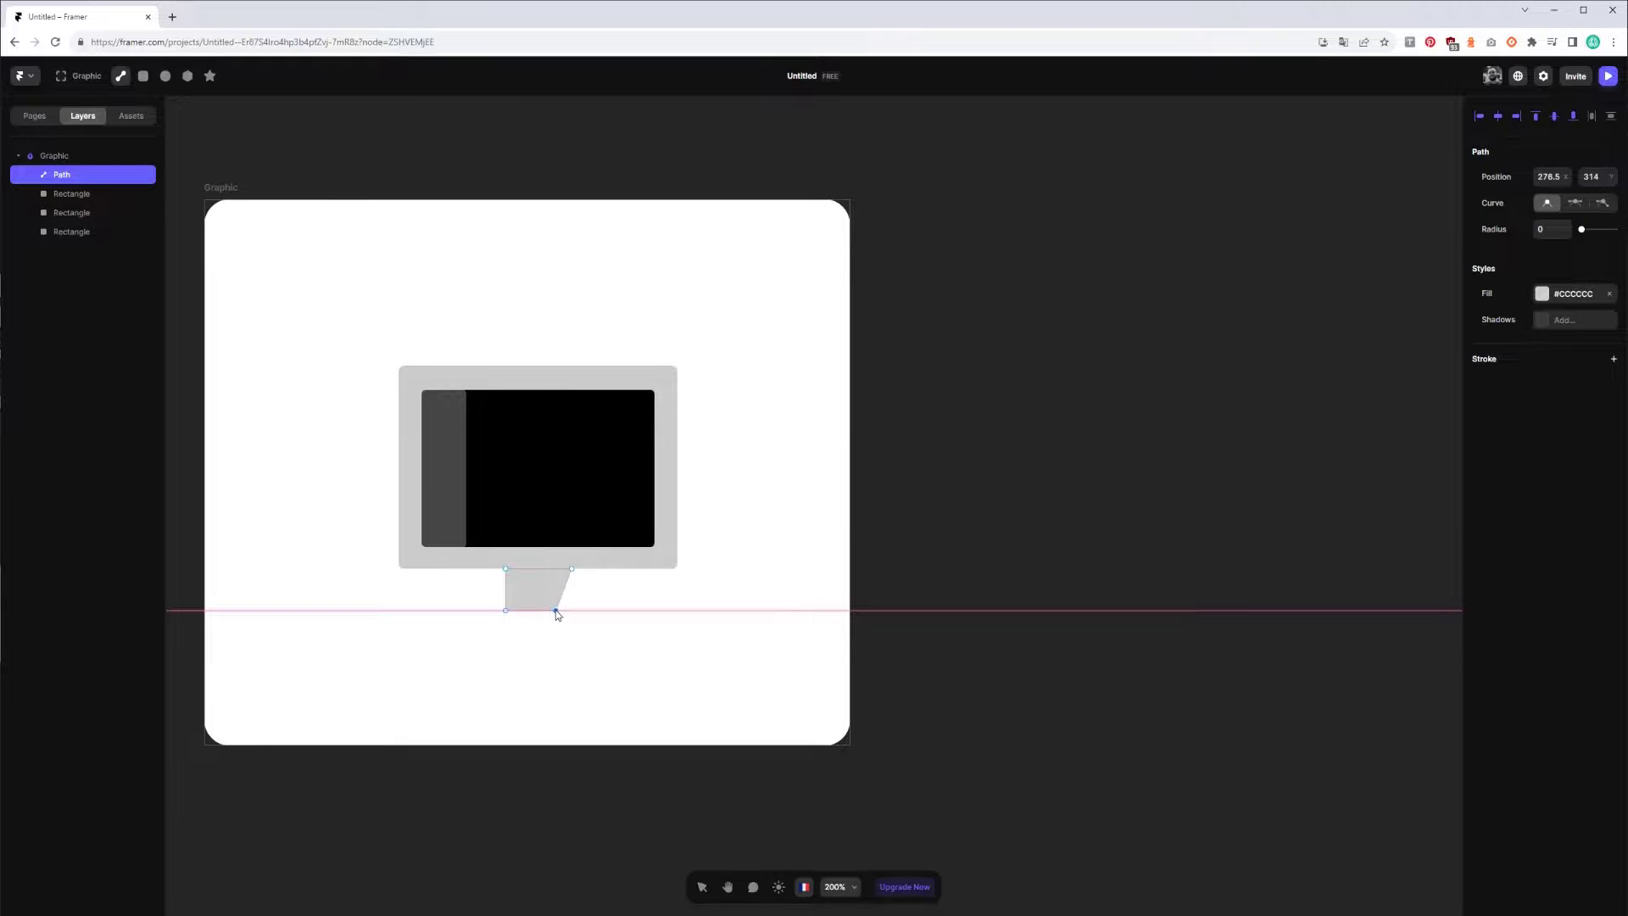
left_click(506, 610, "shift")
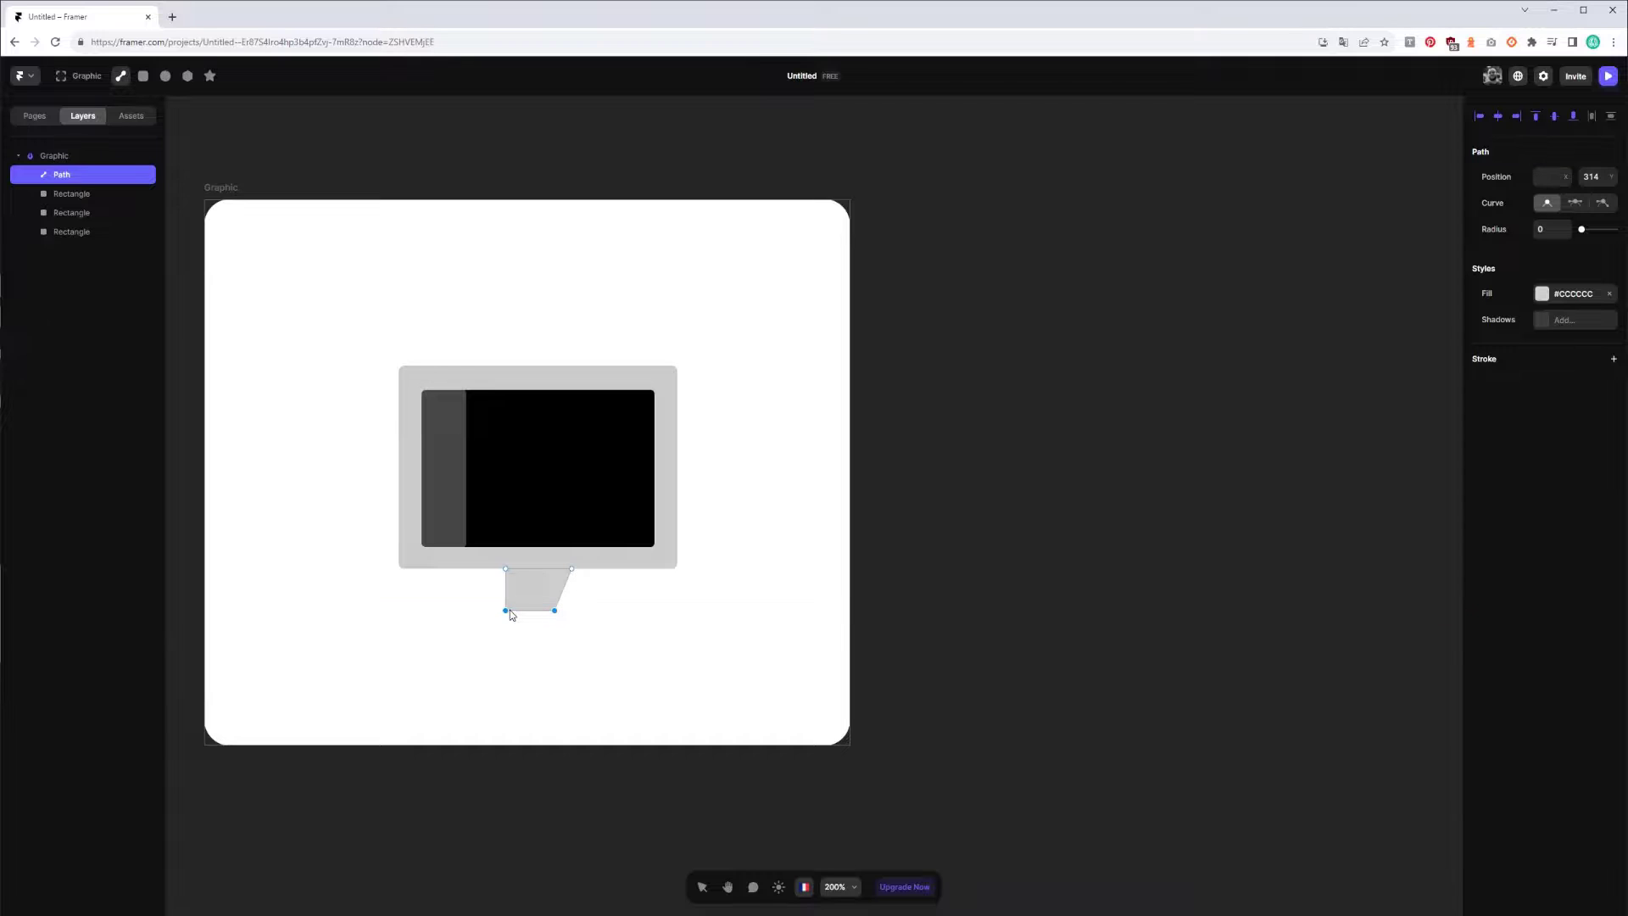
left_click_drag(506, 612, 525, 611)
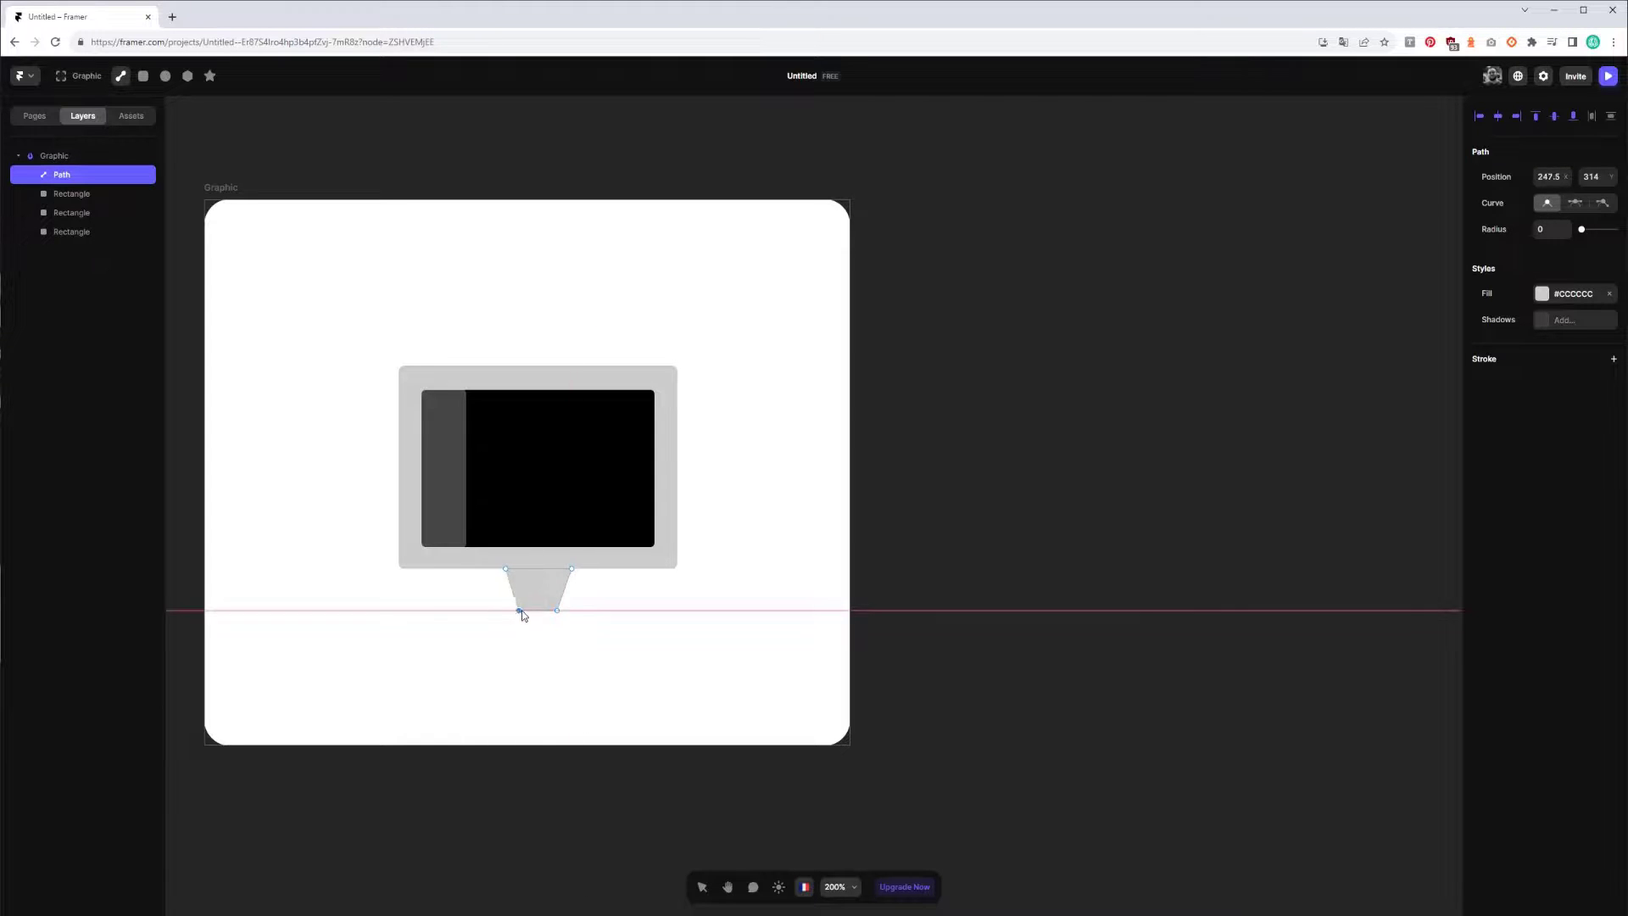
key("Escape")
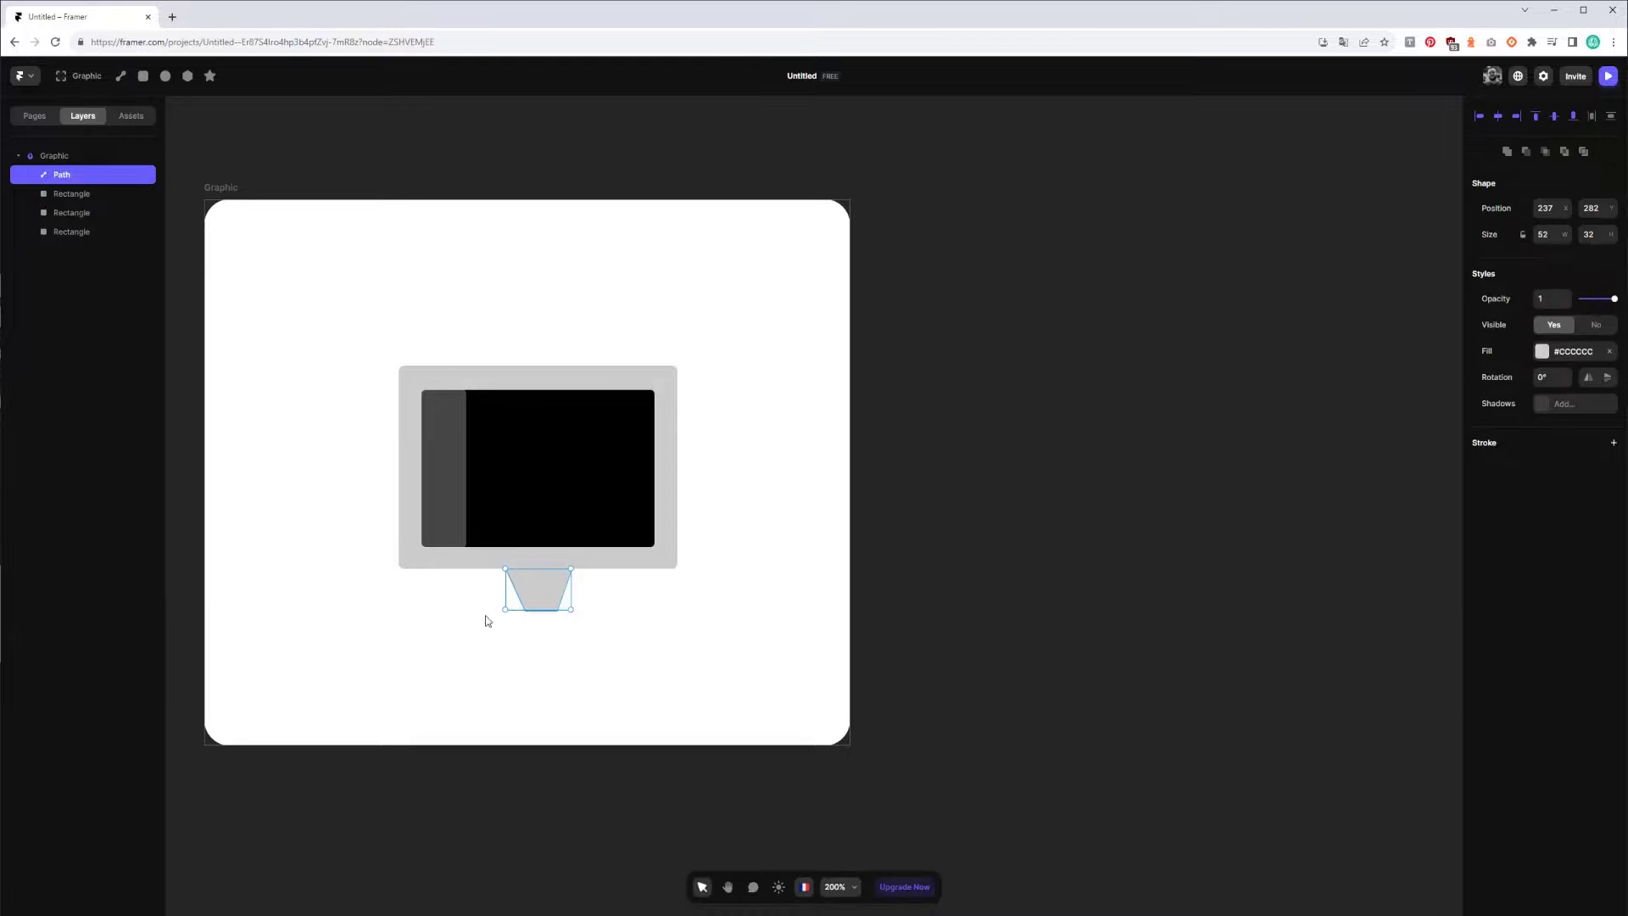
left_click(565, 667)
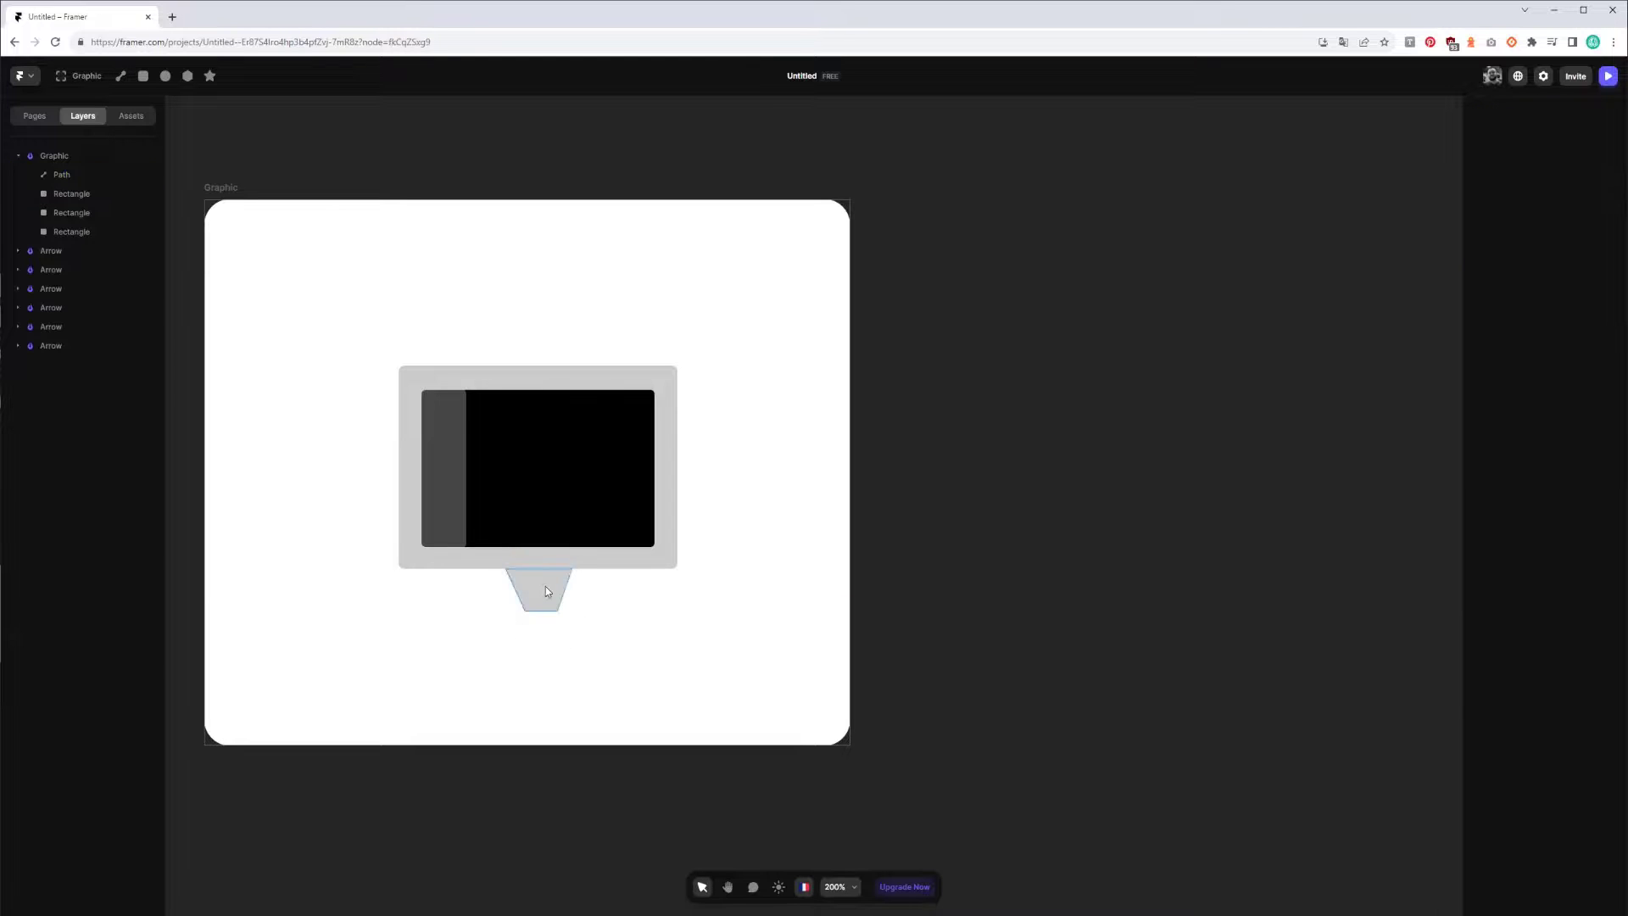
left_click(546, 586)
double_click(543, 598)
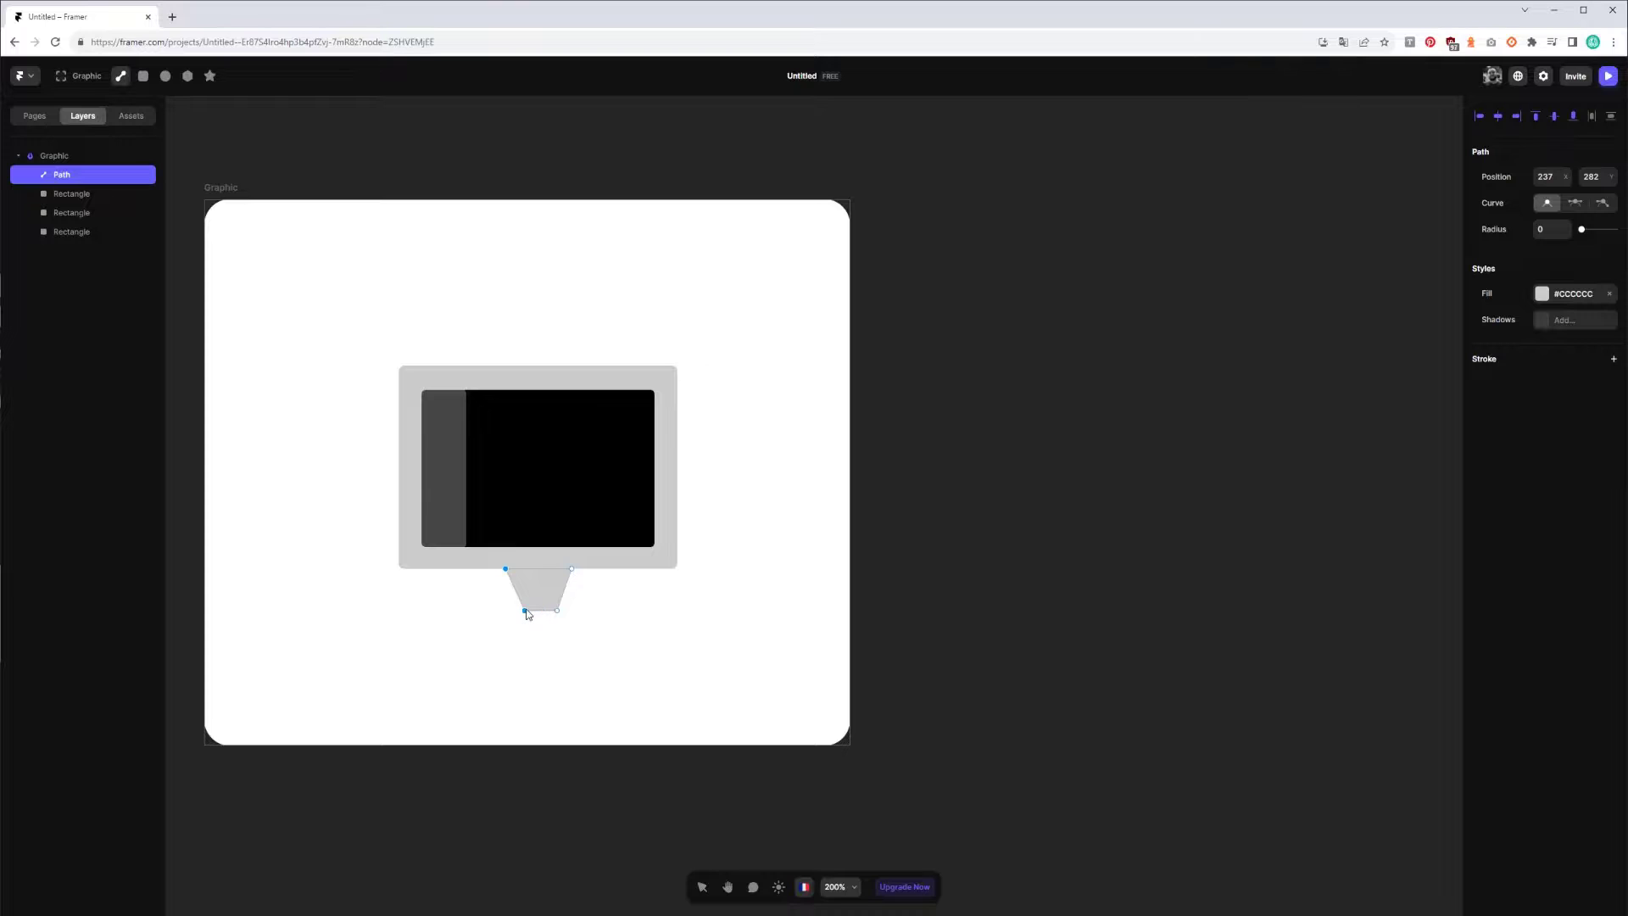
left_click_drag(525, 610, 520, 610)
left_click(557, 611, "shift")
left_click_drag(559, 614, 559, 617)
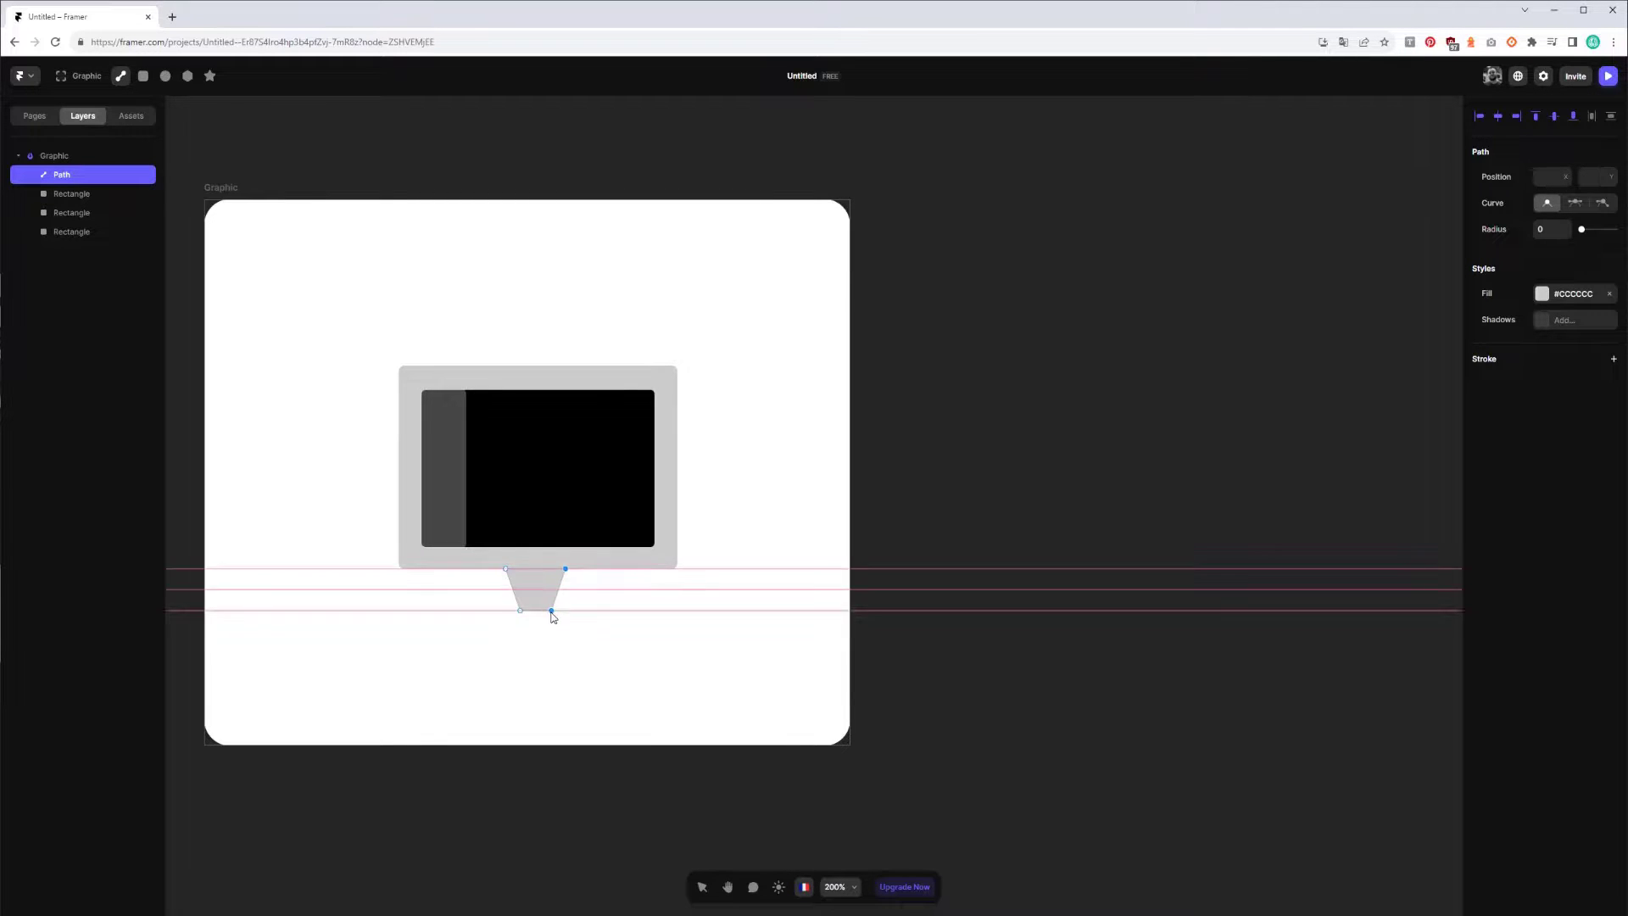
left_click_drag(560, 618, 509, 571)
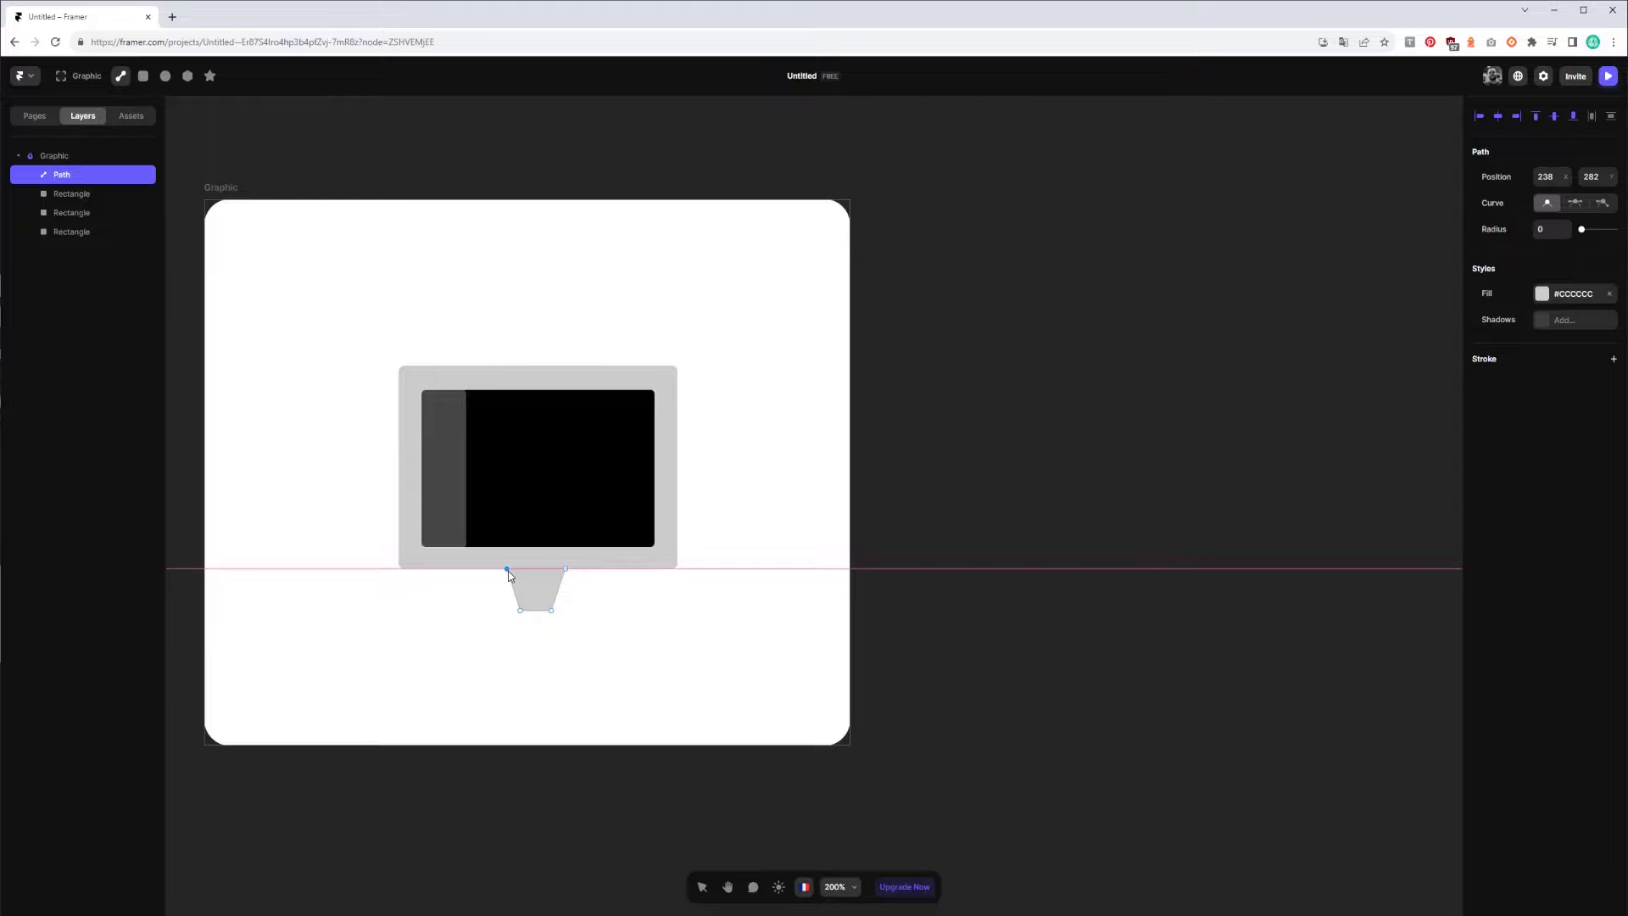
key("Escape")
key("Escape")
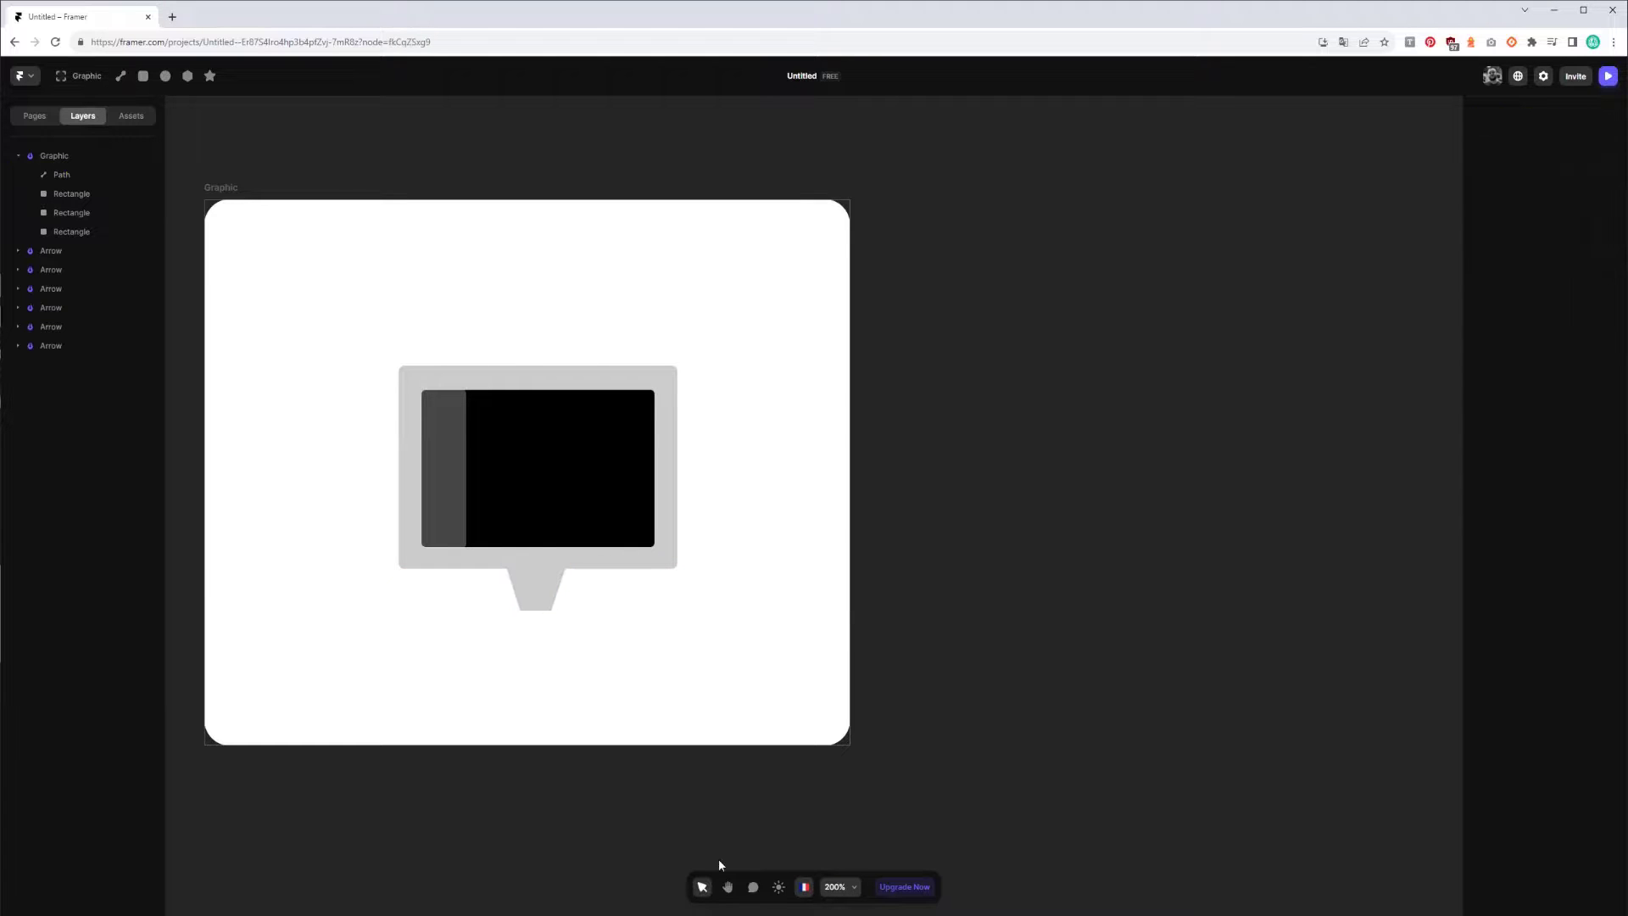
Shorten the trapezoid stand to 46 × 19.
left_click(537, 604)
left_click_drag(535, 610, 534, 593)
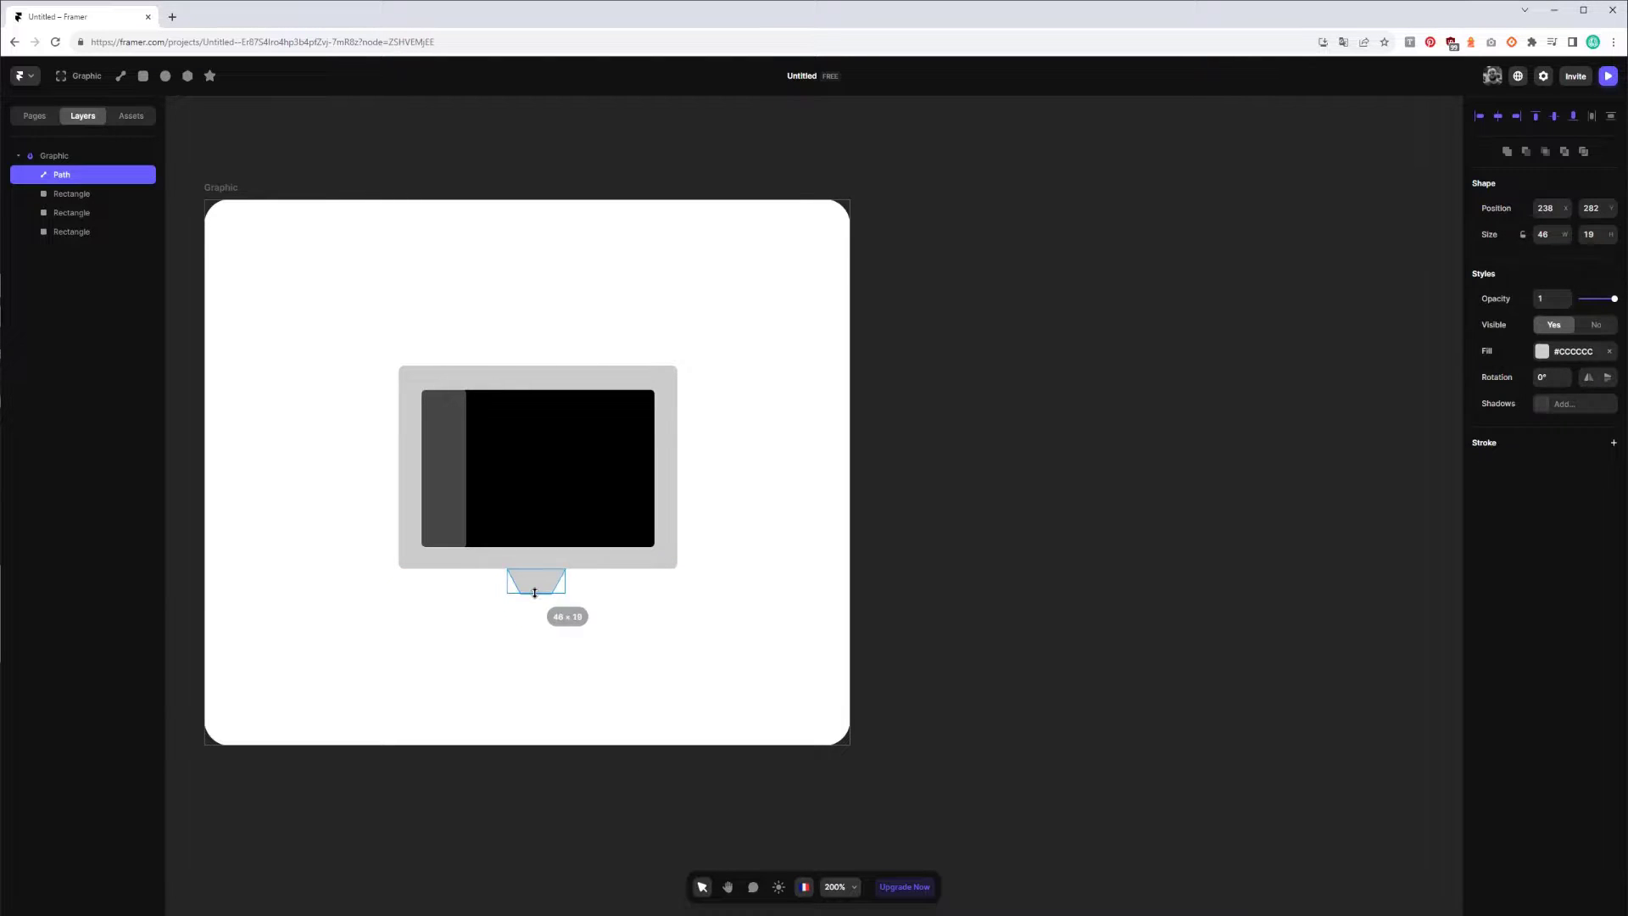
key("Escape")
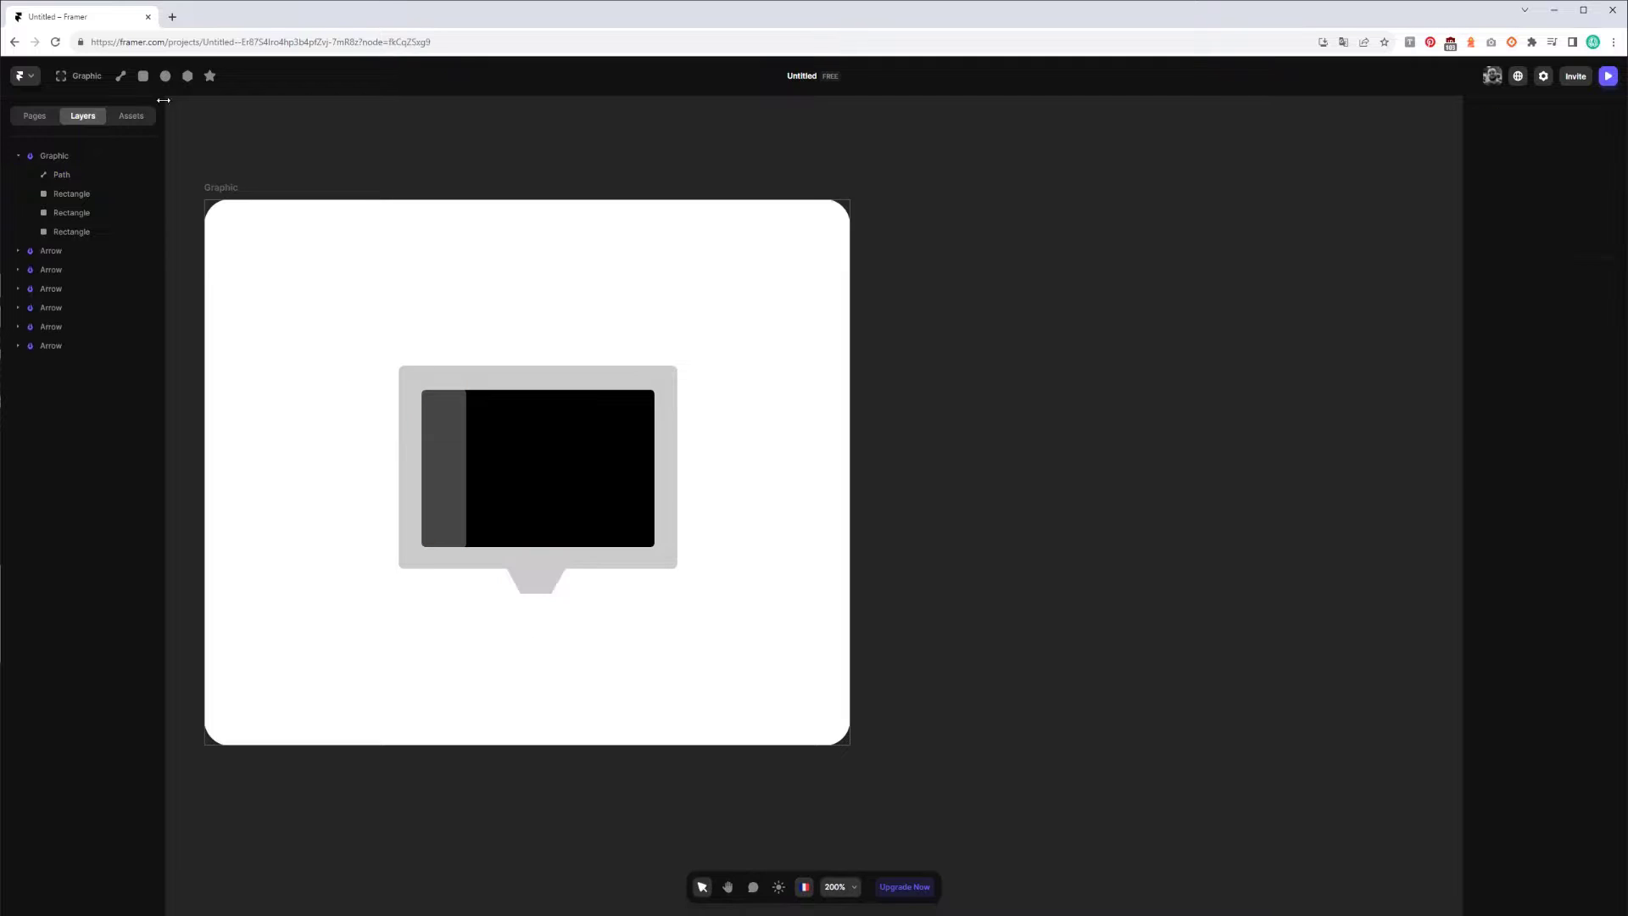
left_click(142, 76)
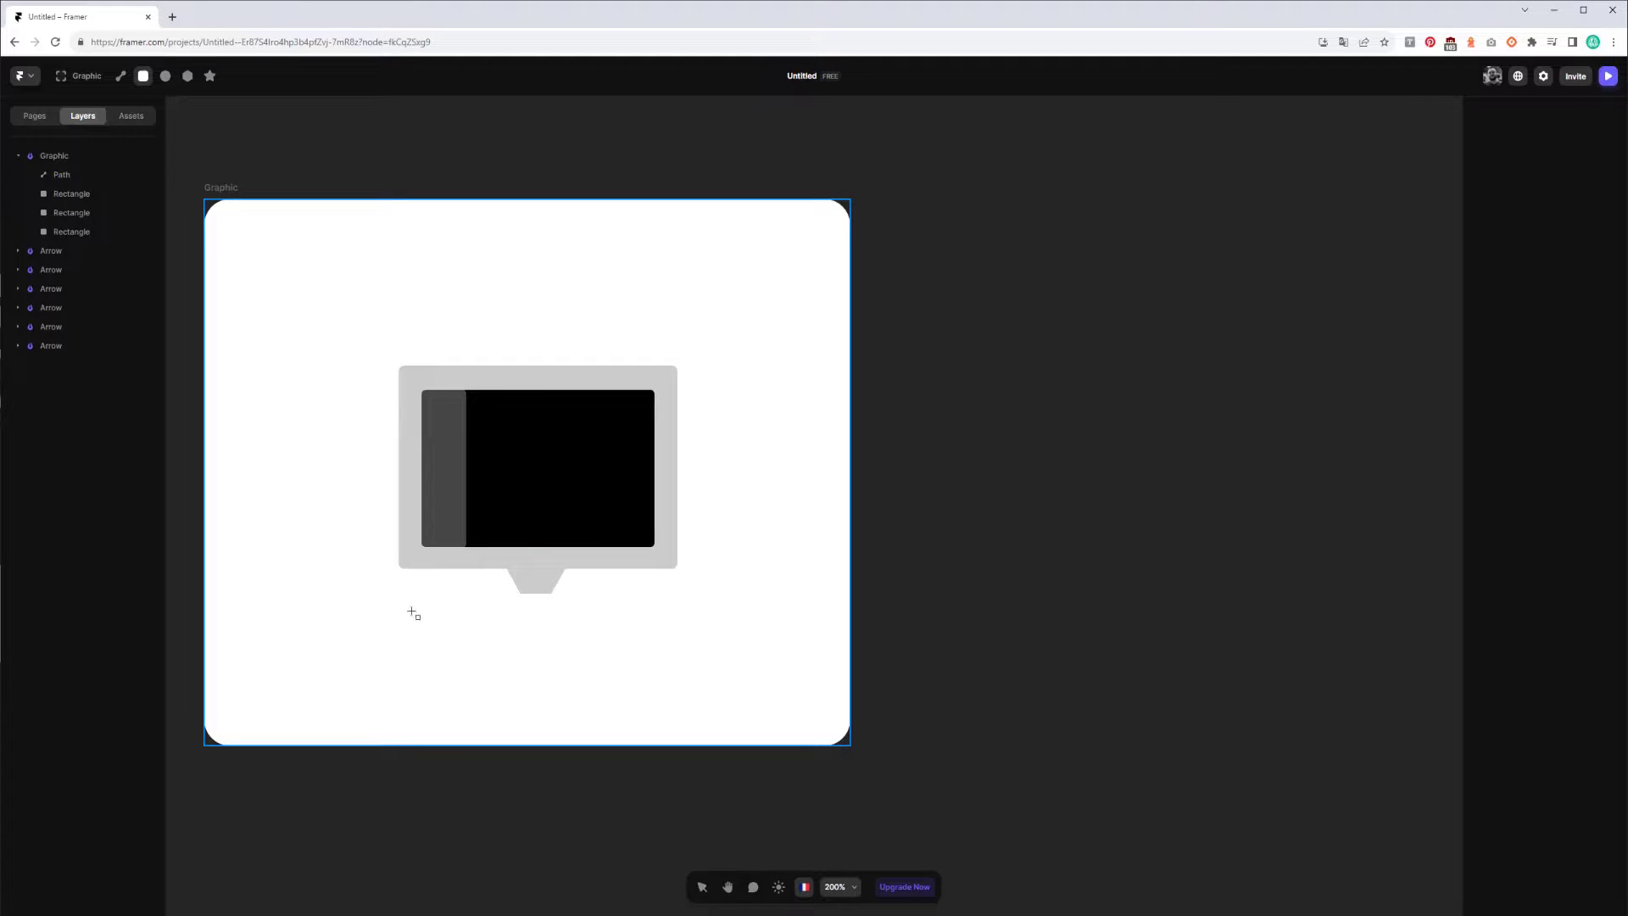
left_click_drag(411, 611, 675, 600)
left_click_drag(555, 605, 551, 609)
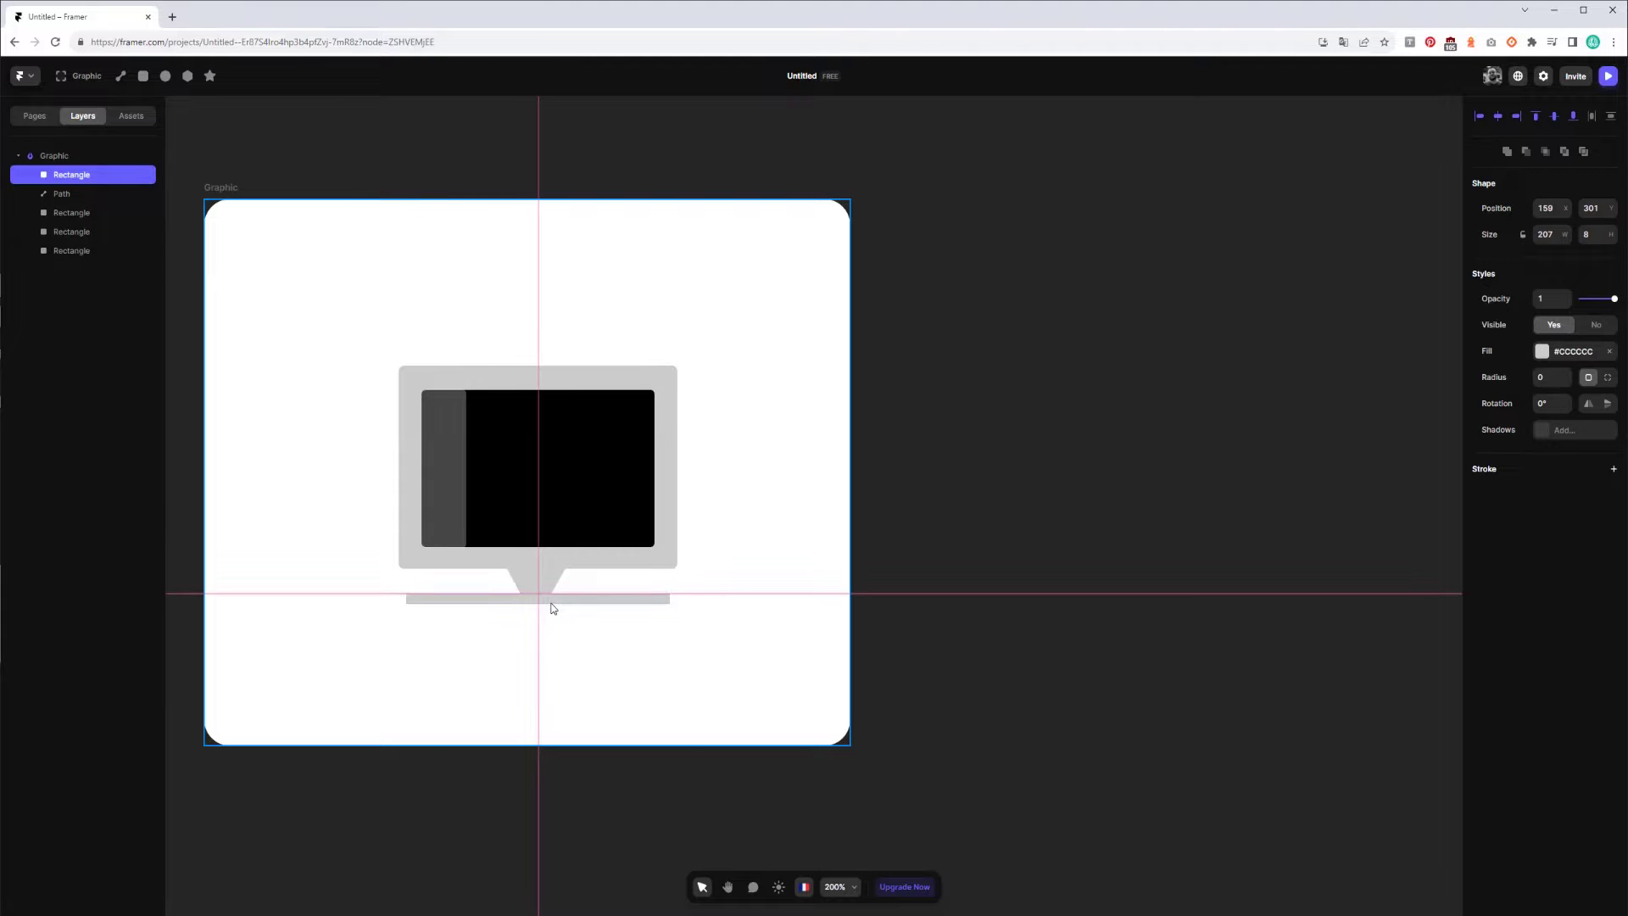
left_click(552, 622)
left_click(547, 591)
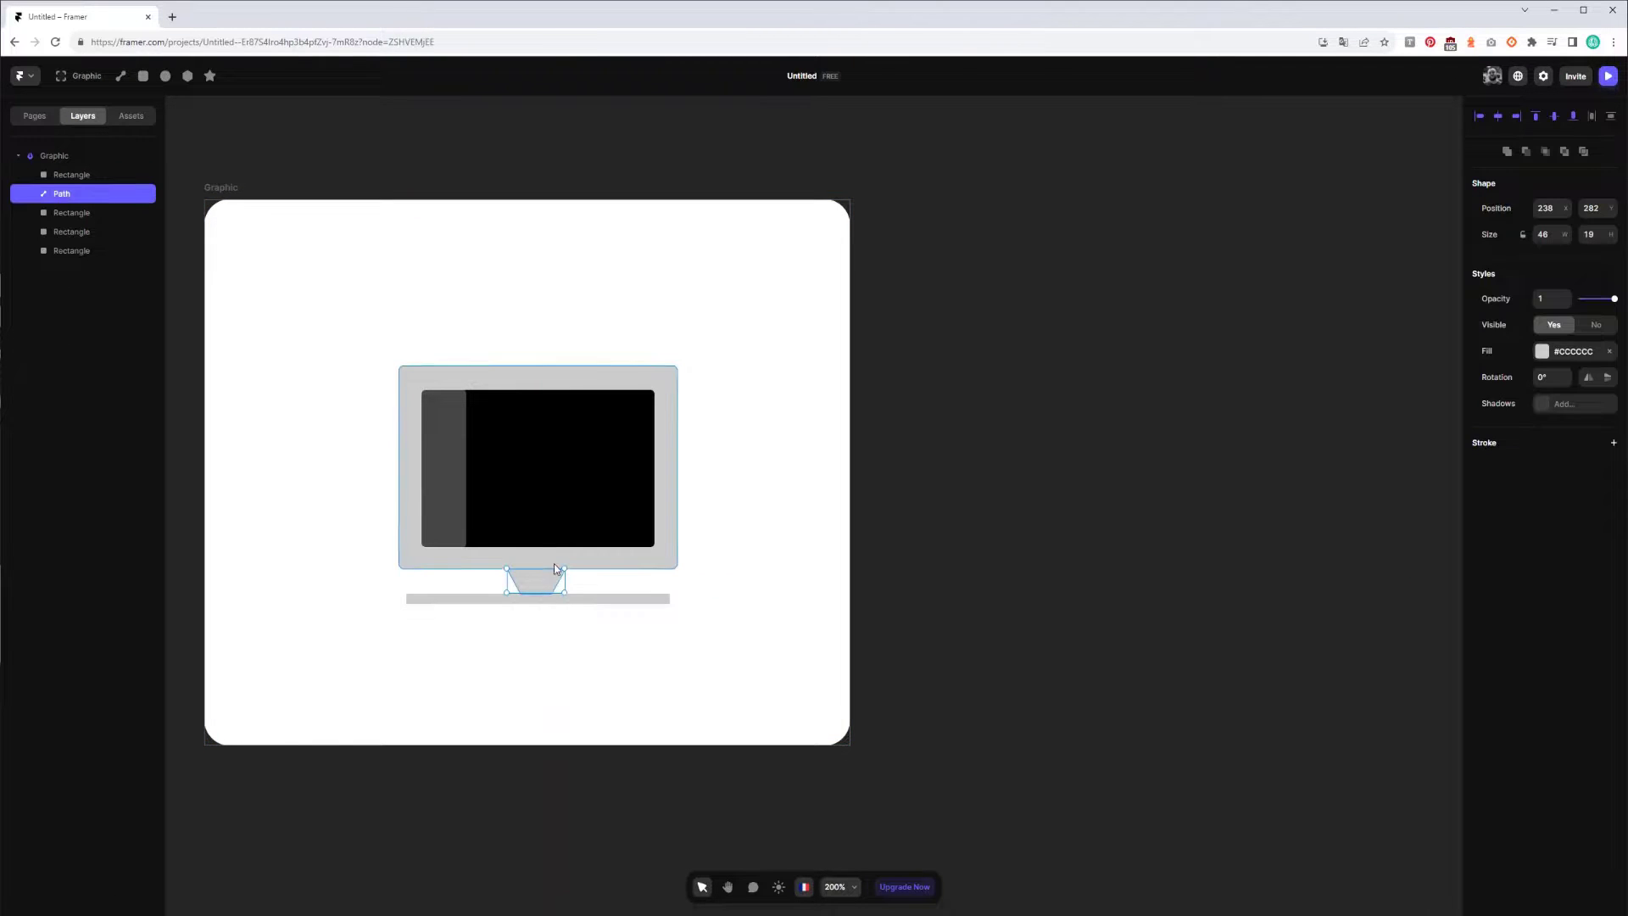
left_click(552, 564, "shift")
left_click(585, 661)
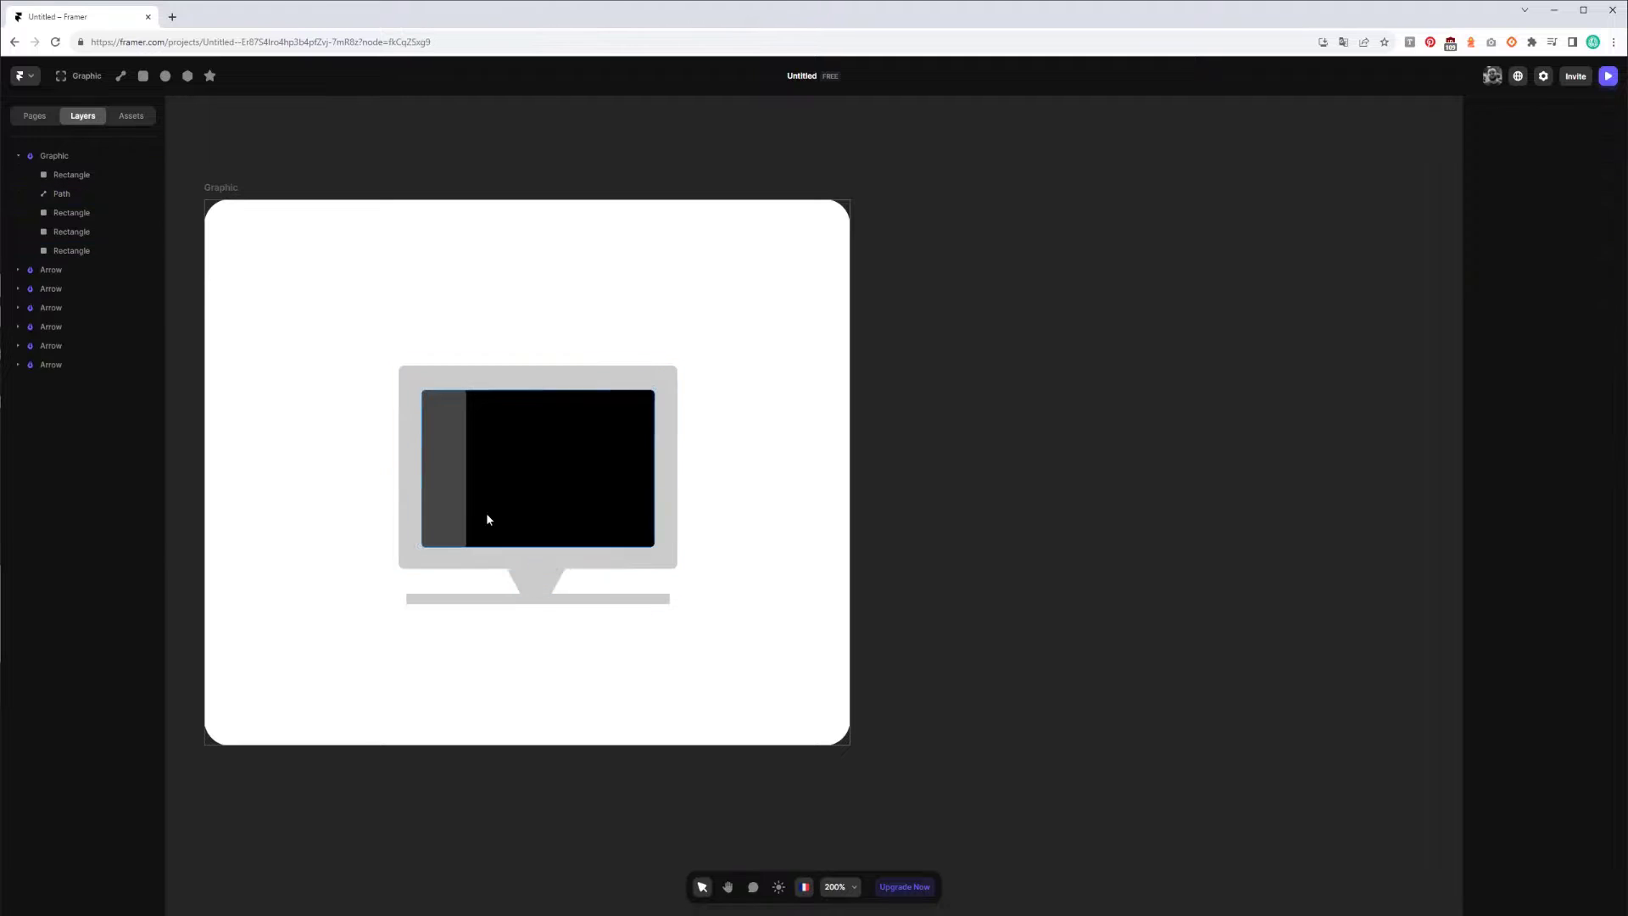
left_click(479, 511)
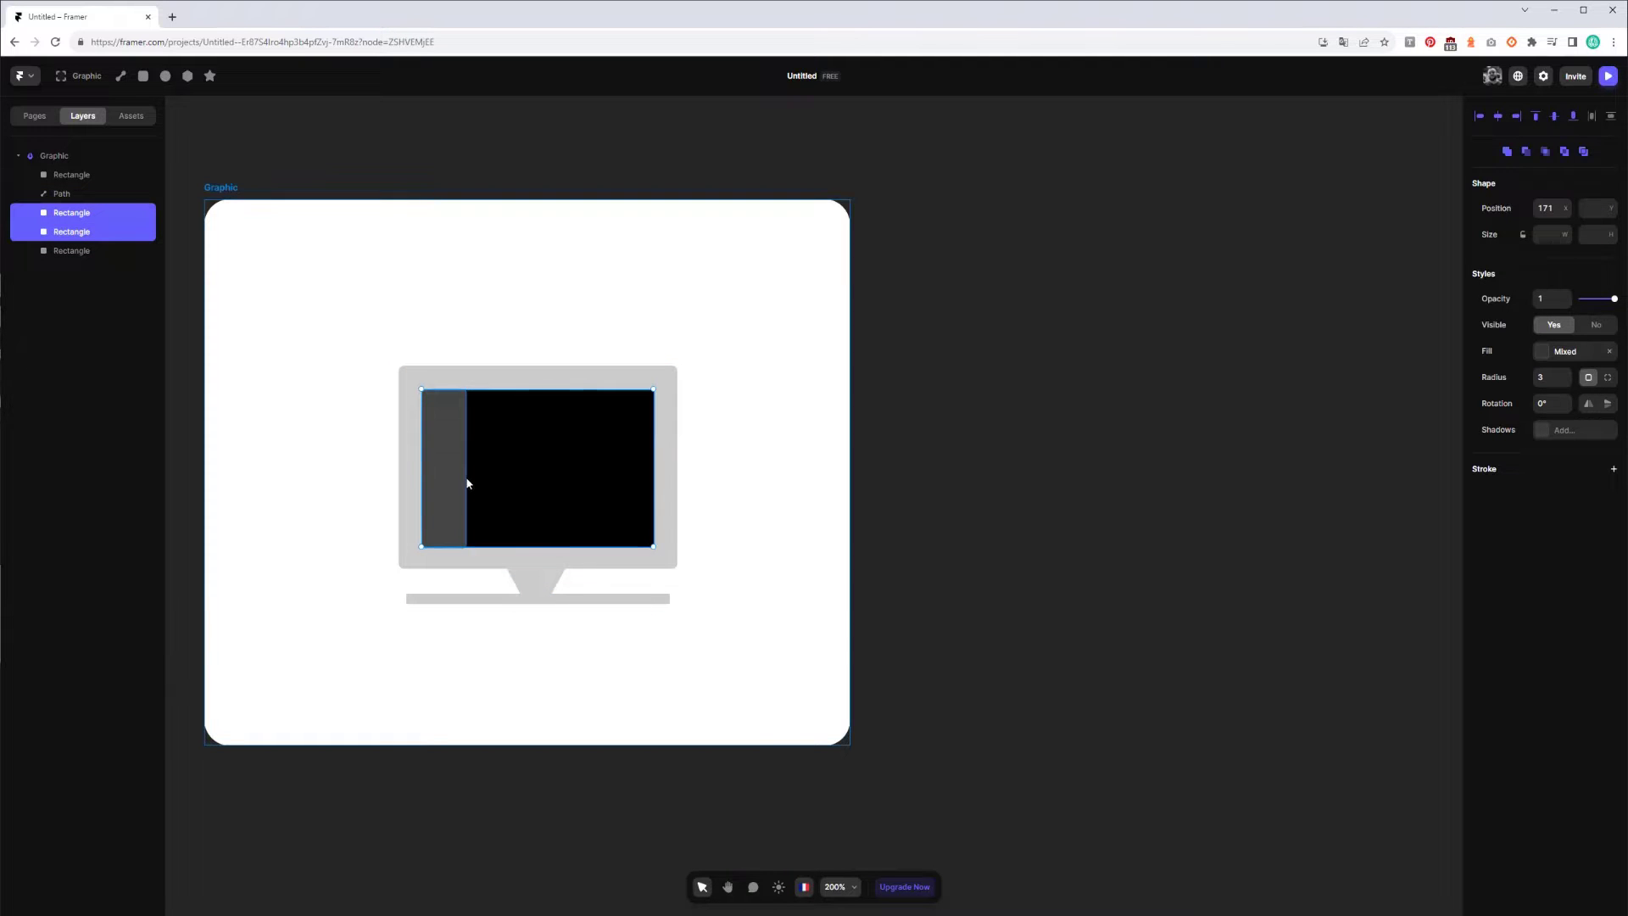
Group the black screen and side panel together.
key("ctrl+g")
left_click_drag(723, 302, 359, 642)
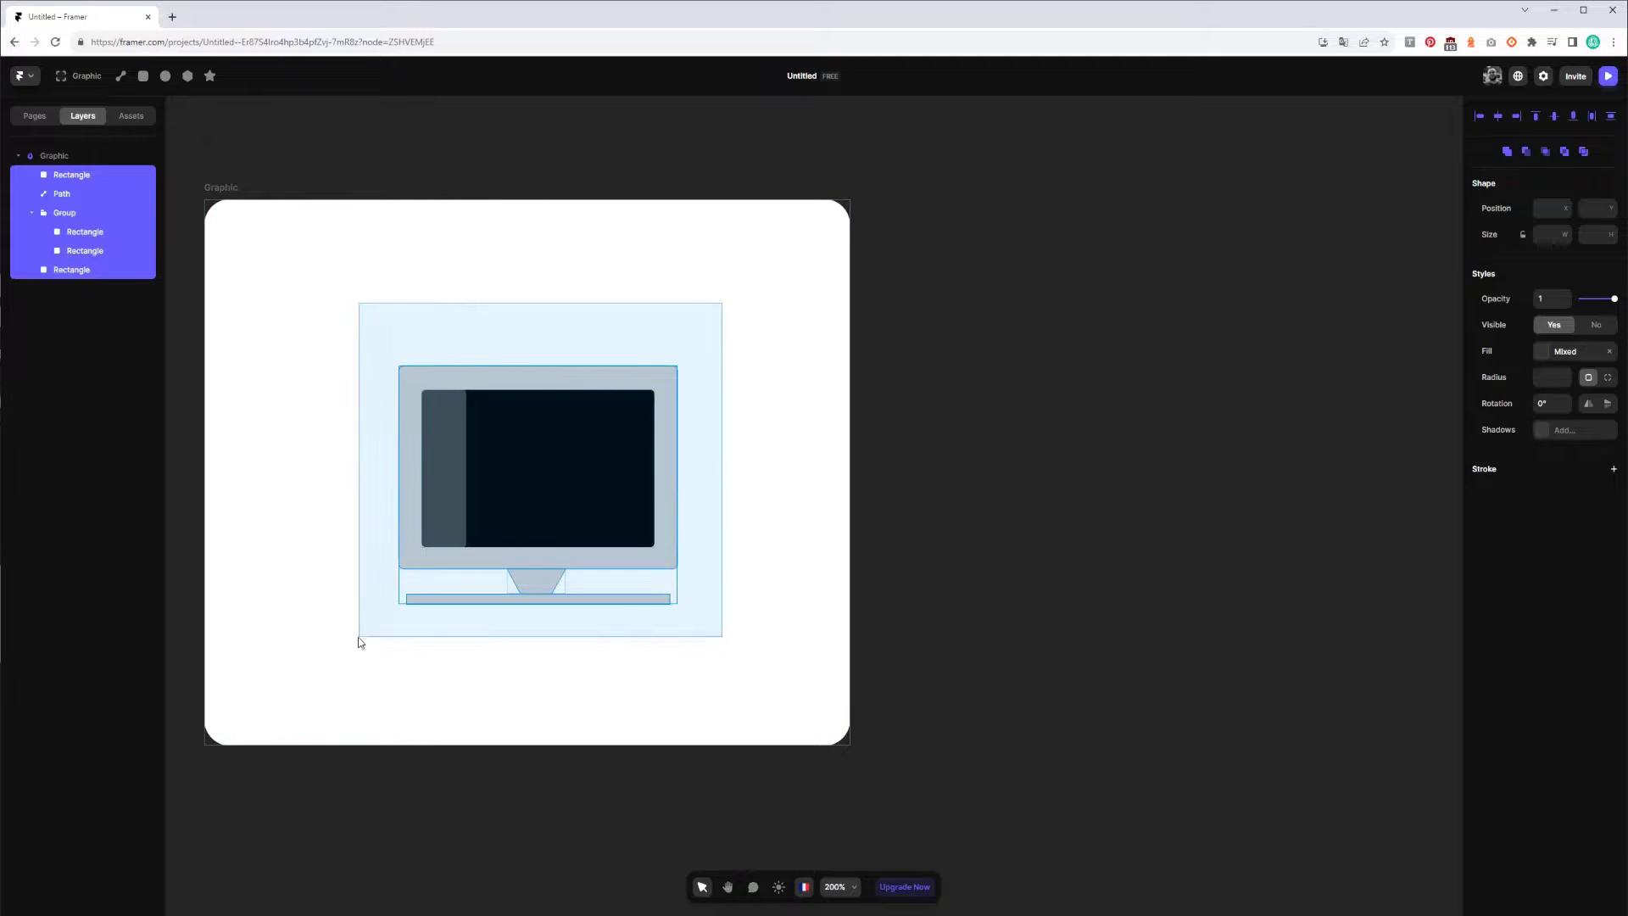
left_click(32, 213)
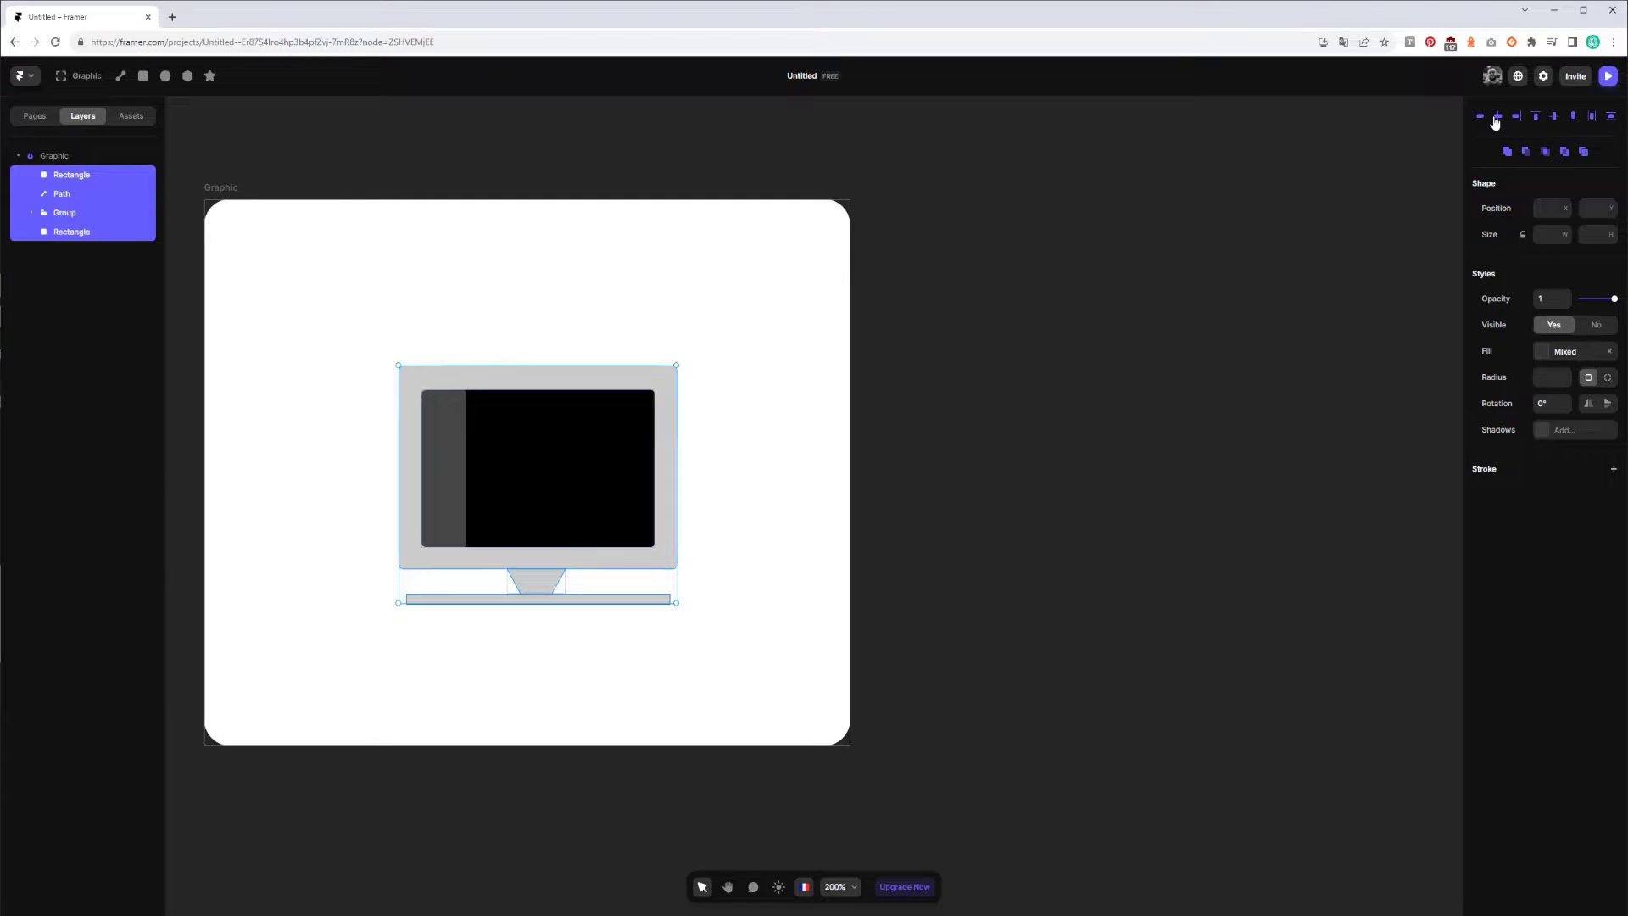
left_click(580, 700)
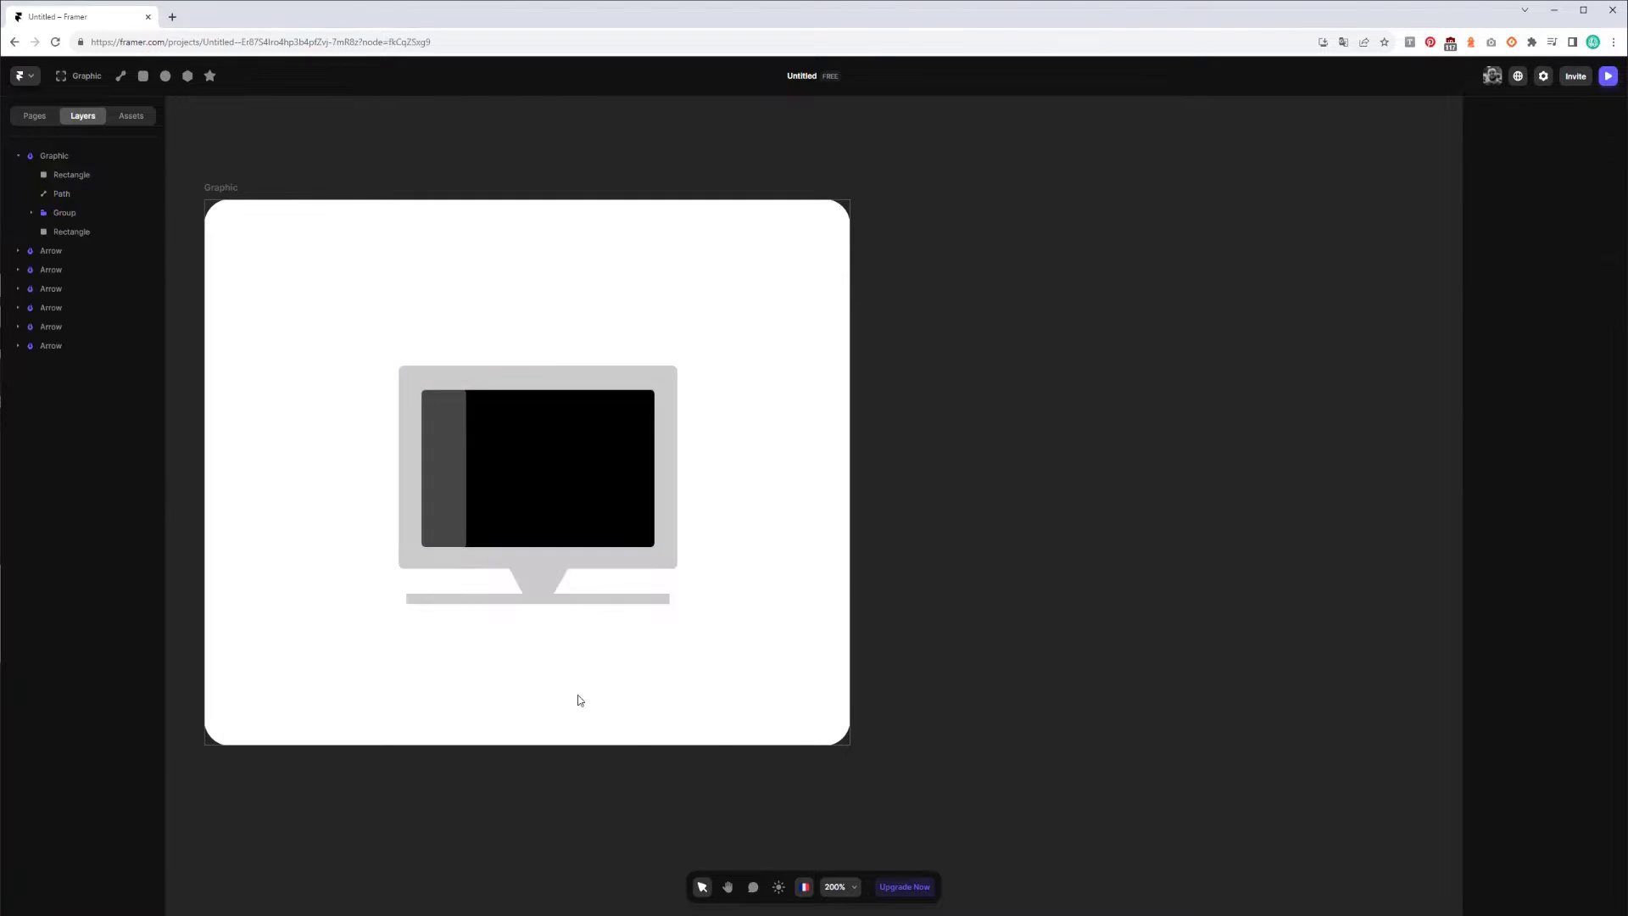
left_click(657, 599)
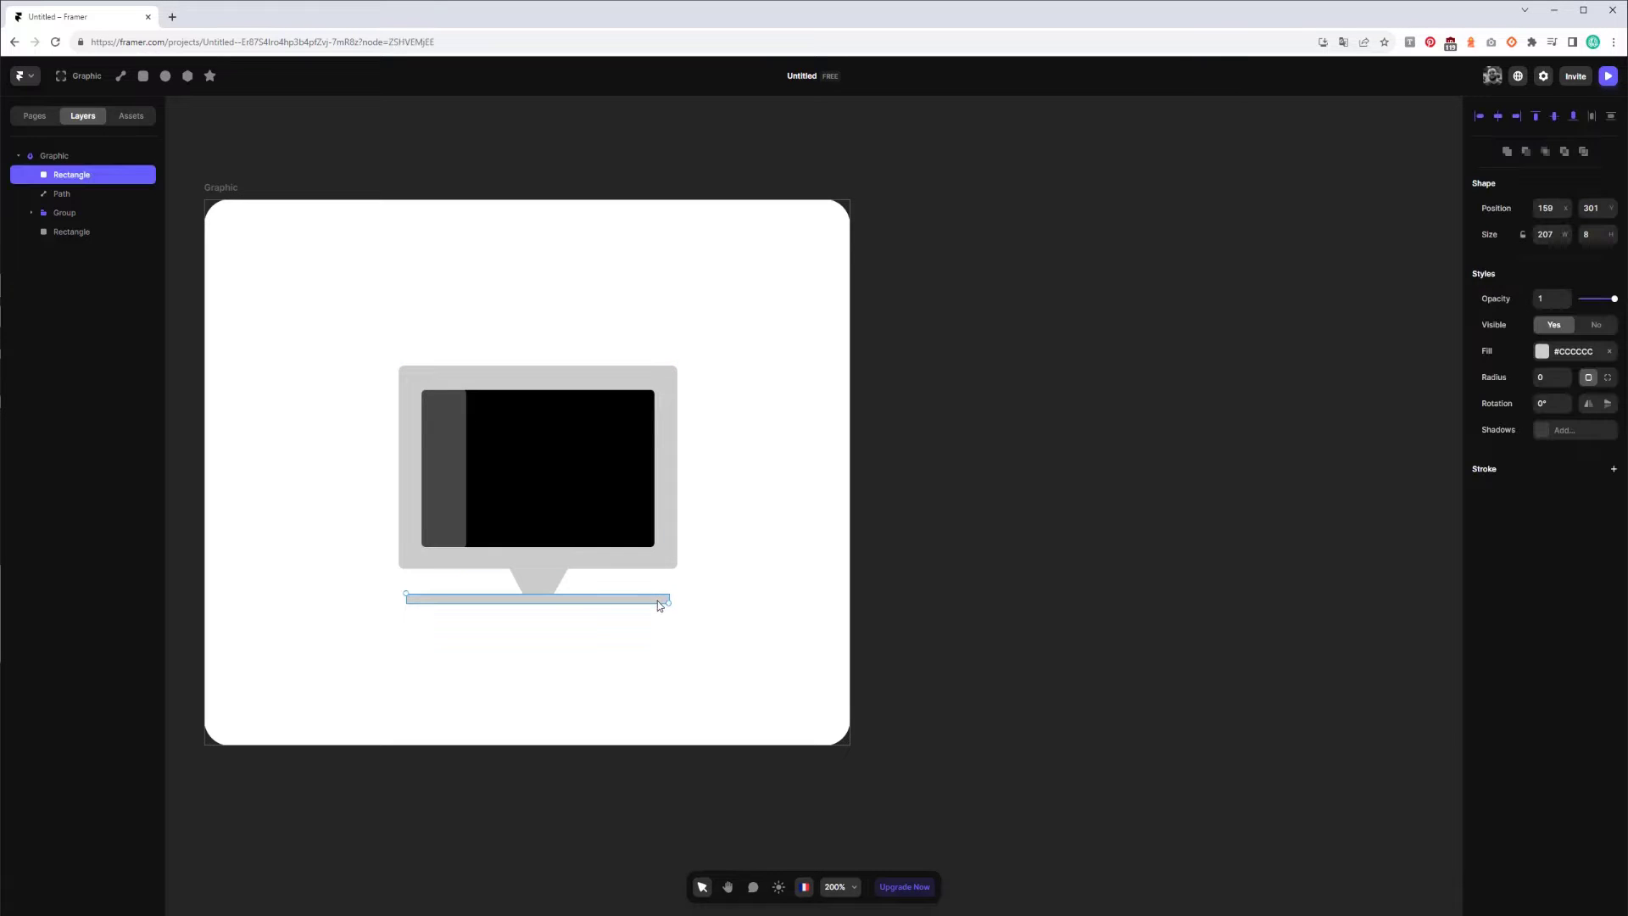
left_click(541, 588)
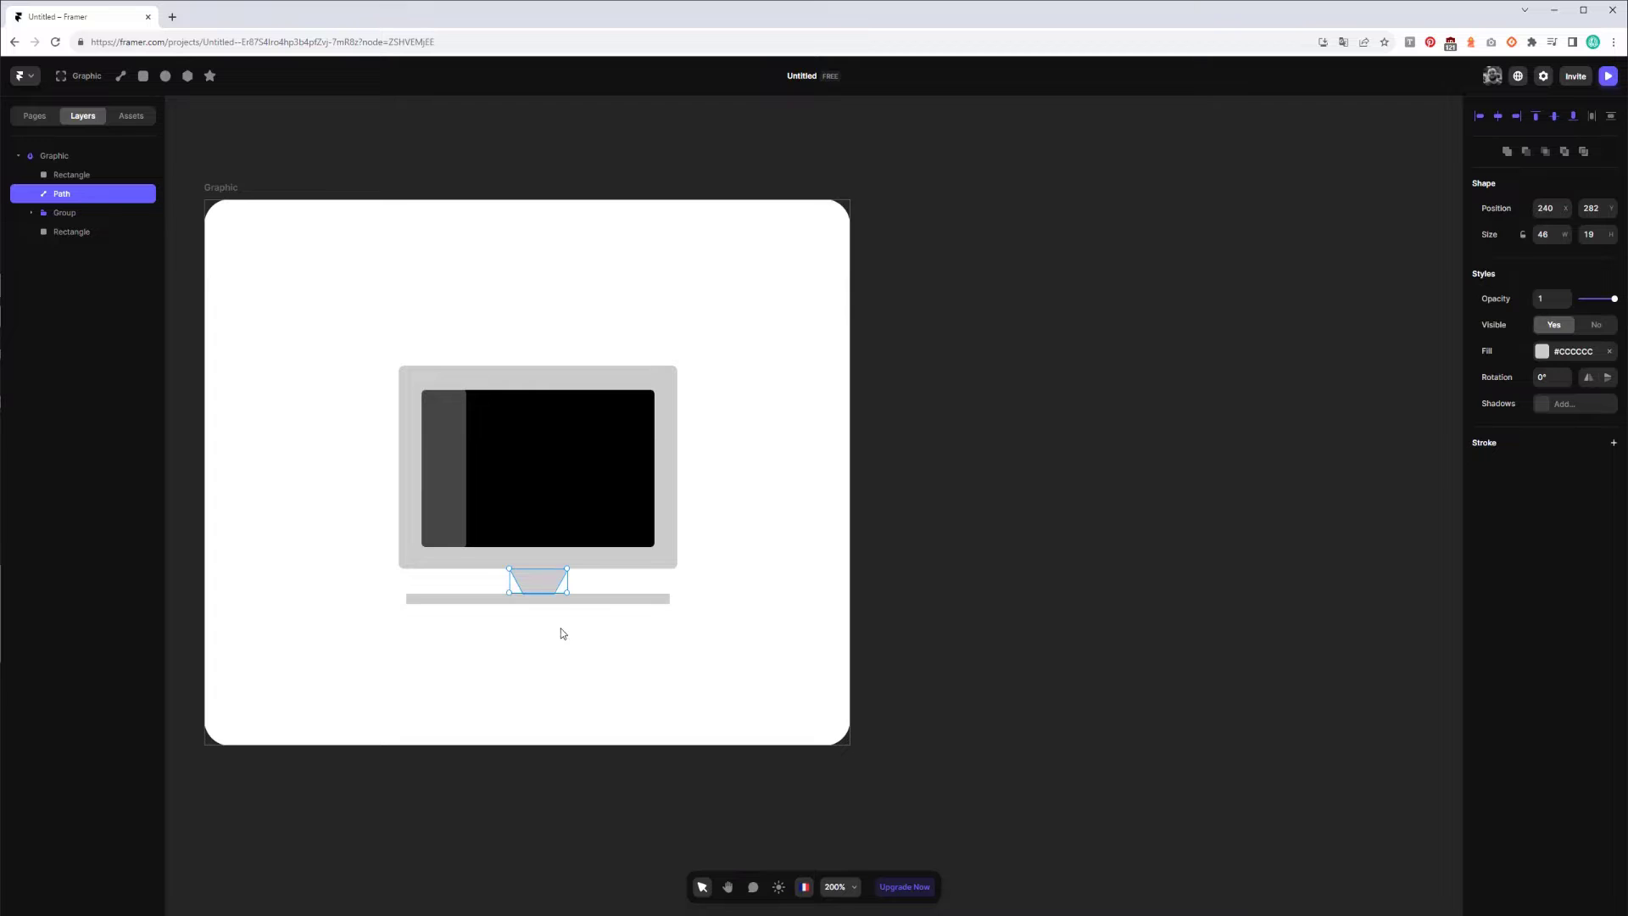
Group all monitor parts into one 219 × 182 layer named 'ordinateur'.
mouse_move(748, 303)
left_mouse_down()
mouse_move(242, 700)
mouse_move(268, 666)
left_mouse_up()
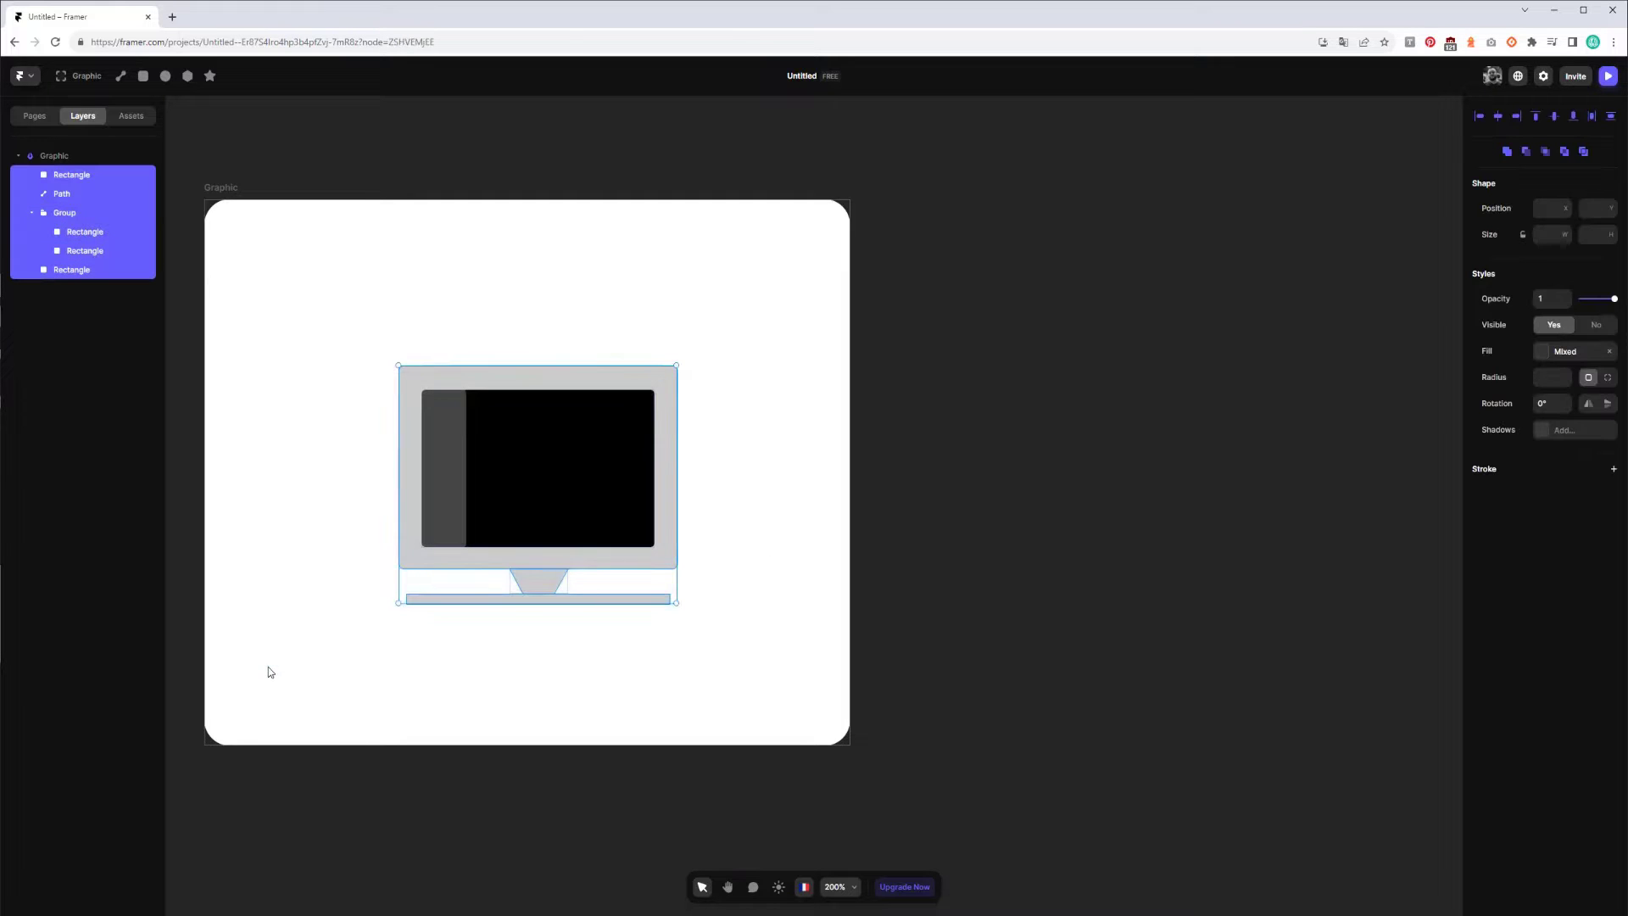
key("ctrl+g")
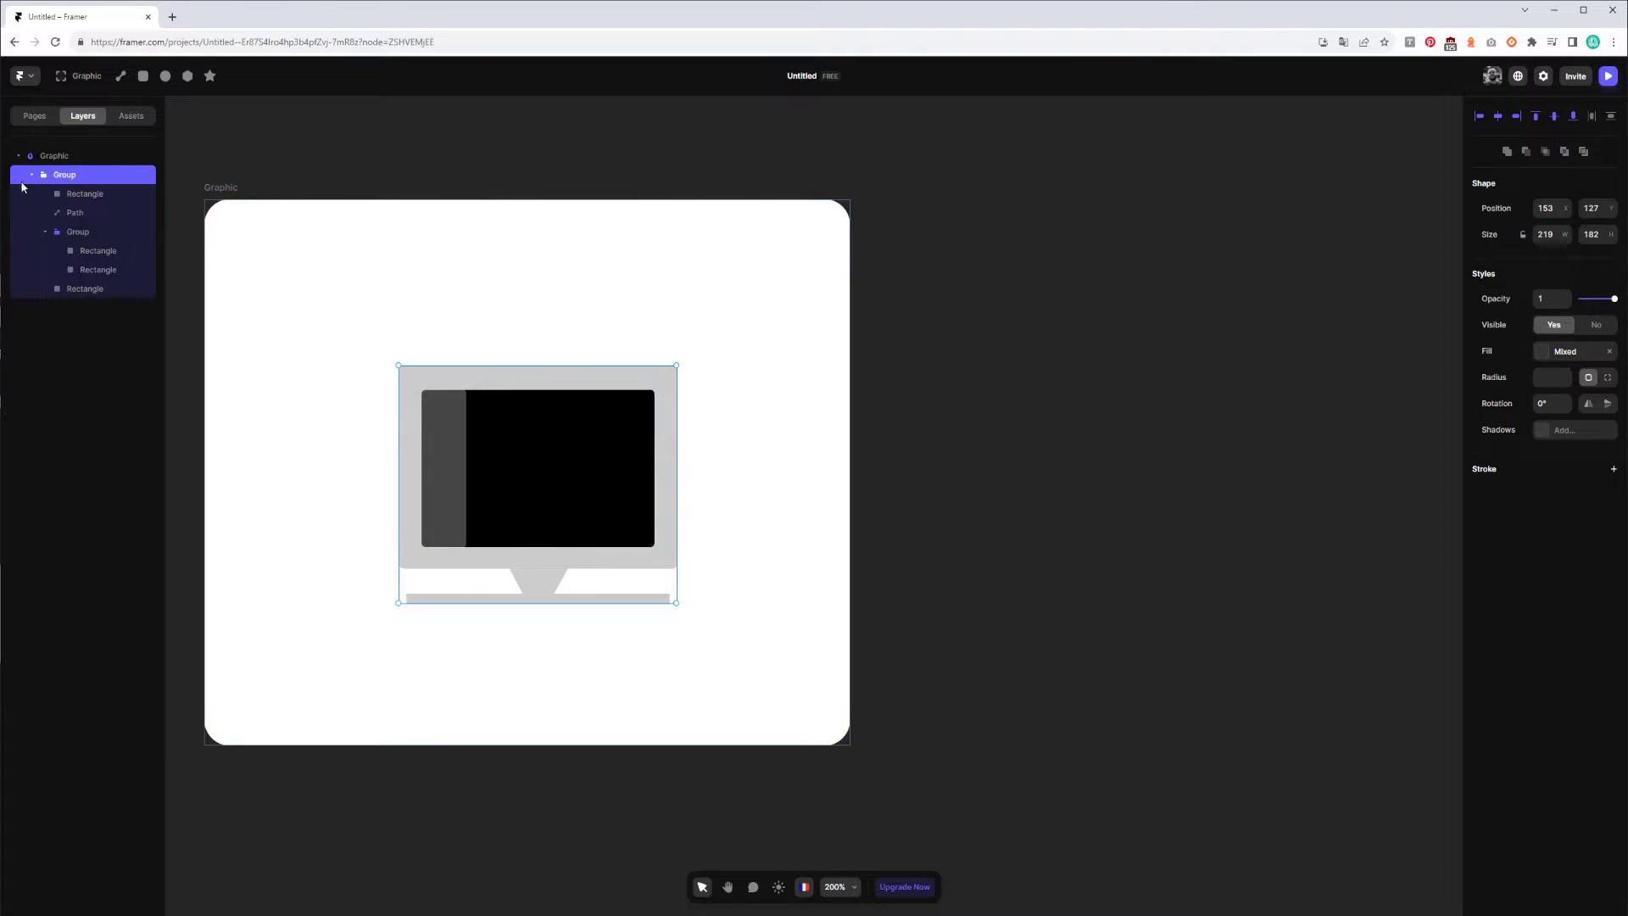
left_click(32, 175)
double_click(60, 175)
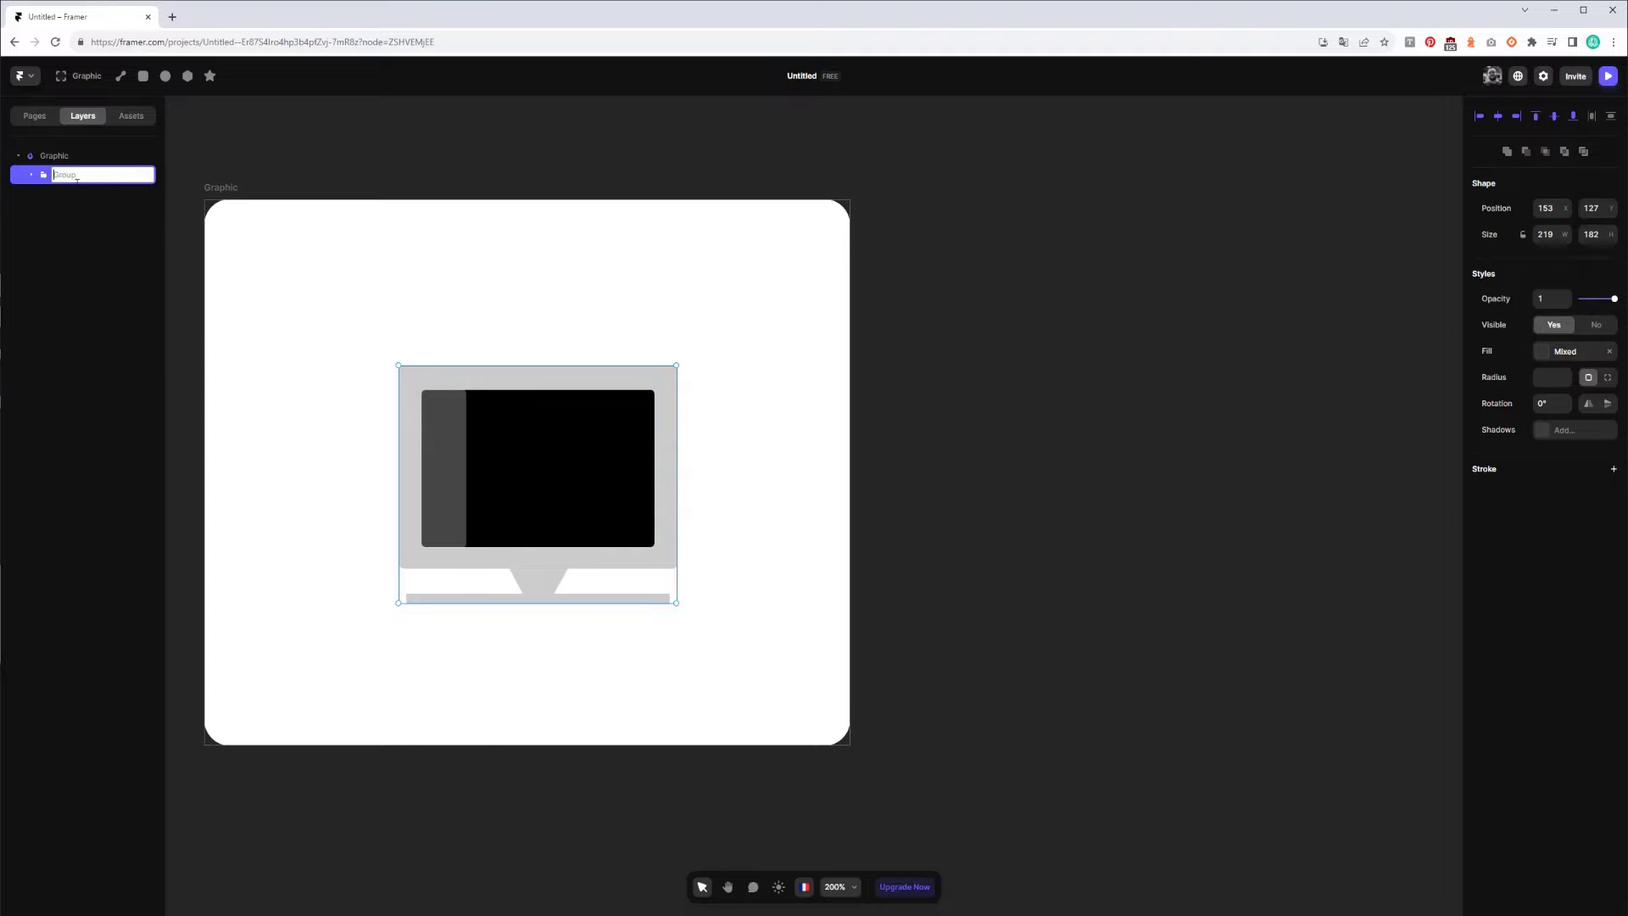
type("ordinateur")
key("Return")
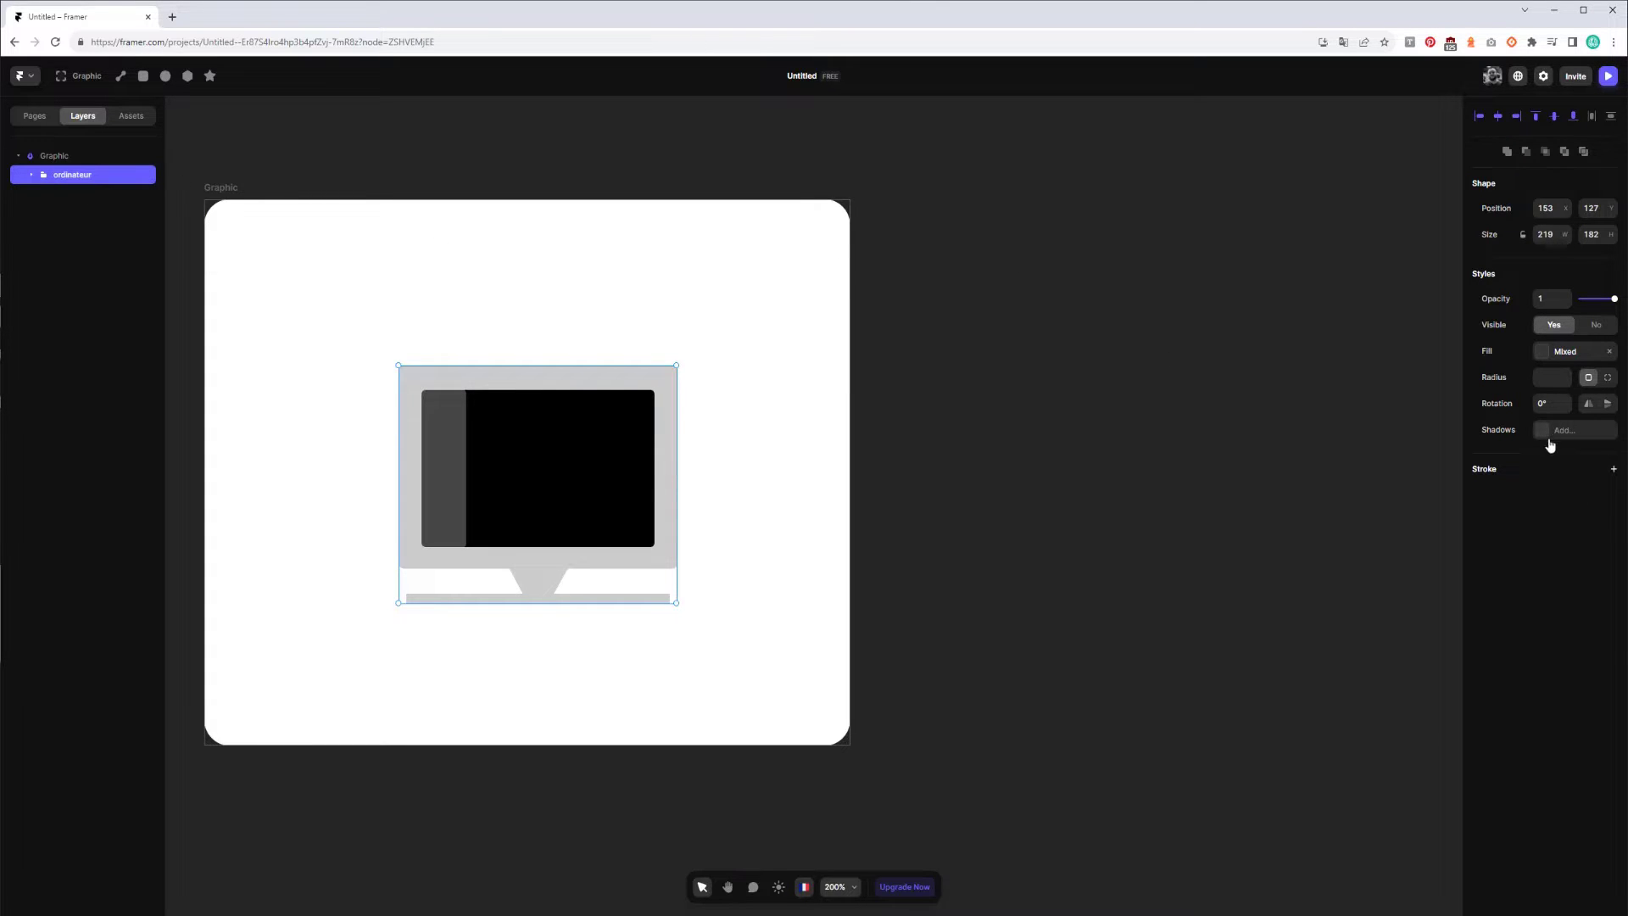
Add a black drop shadow offset X 20, Y 21 to the ordinateur group.
left_click(1560, 430)
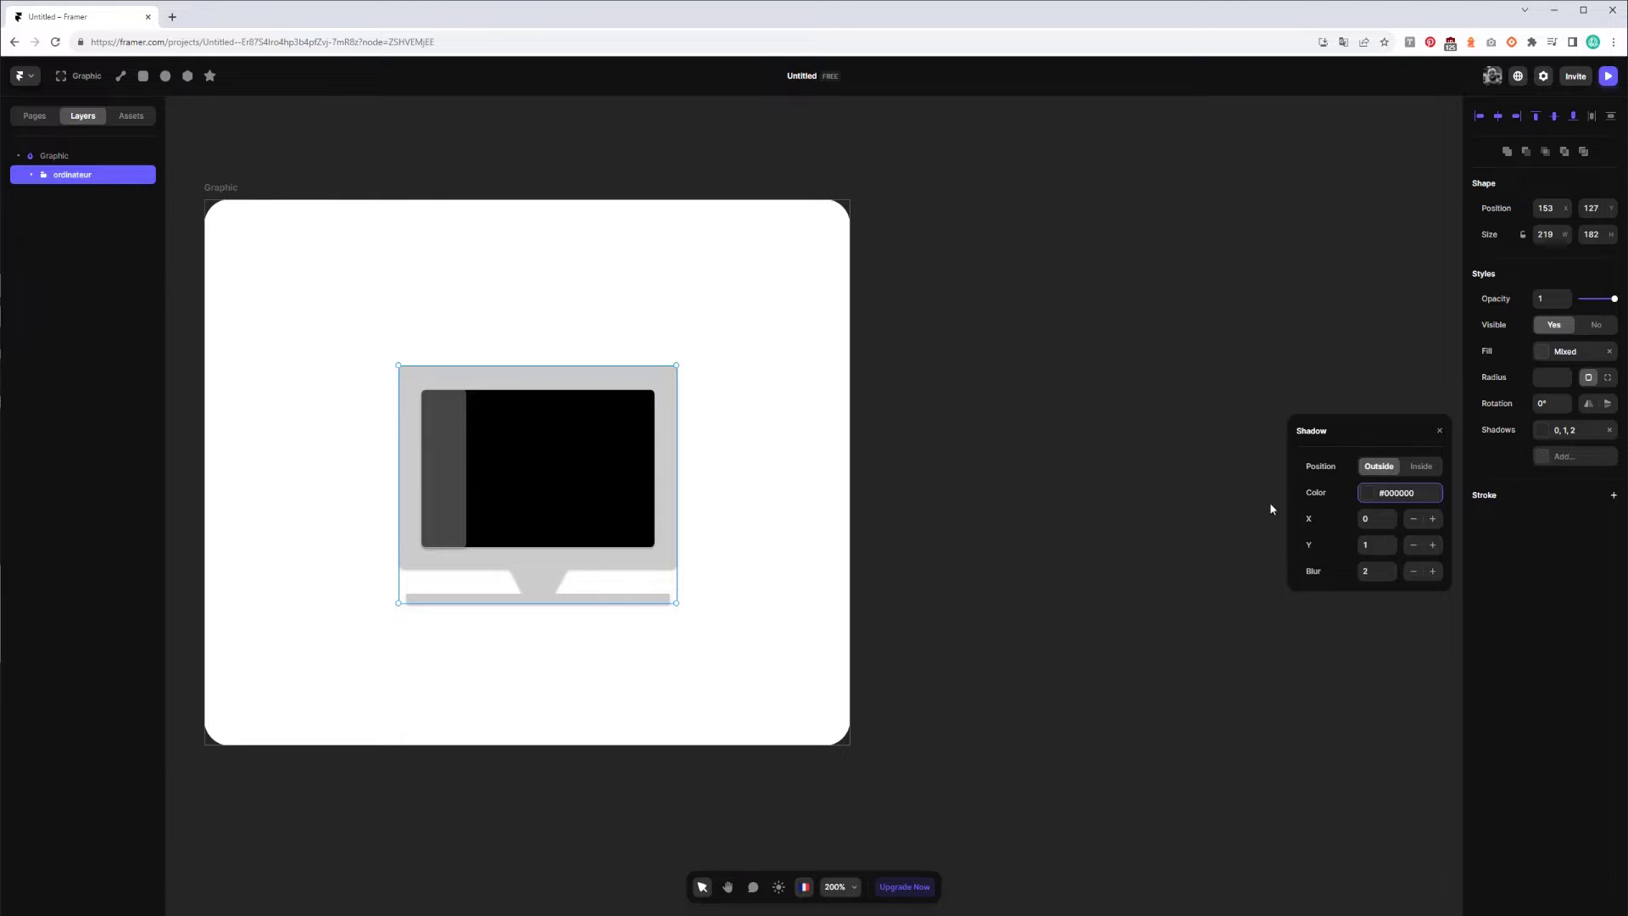
left_click(1384, 518)
key("shift+Up")
key("shift+Up")
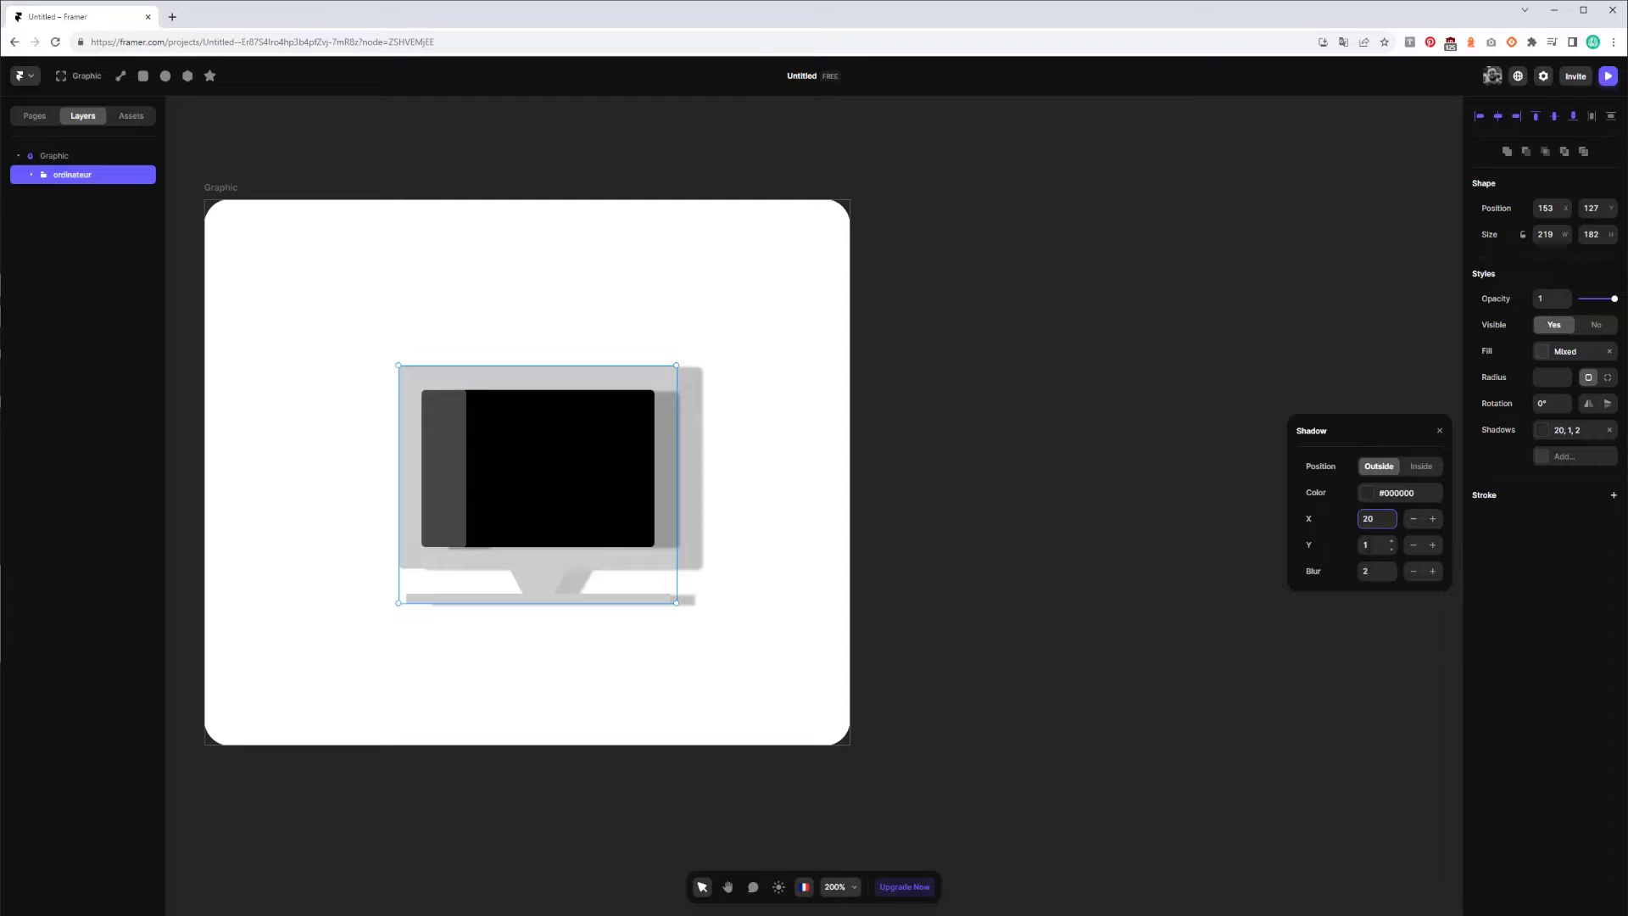
key("Tab")
key("shift+Up")
key("shift+Up")
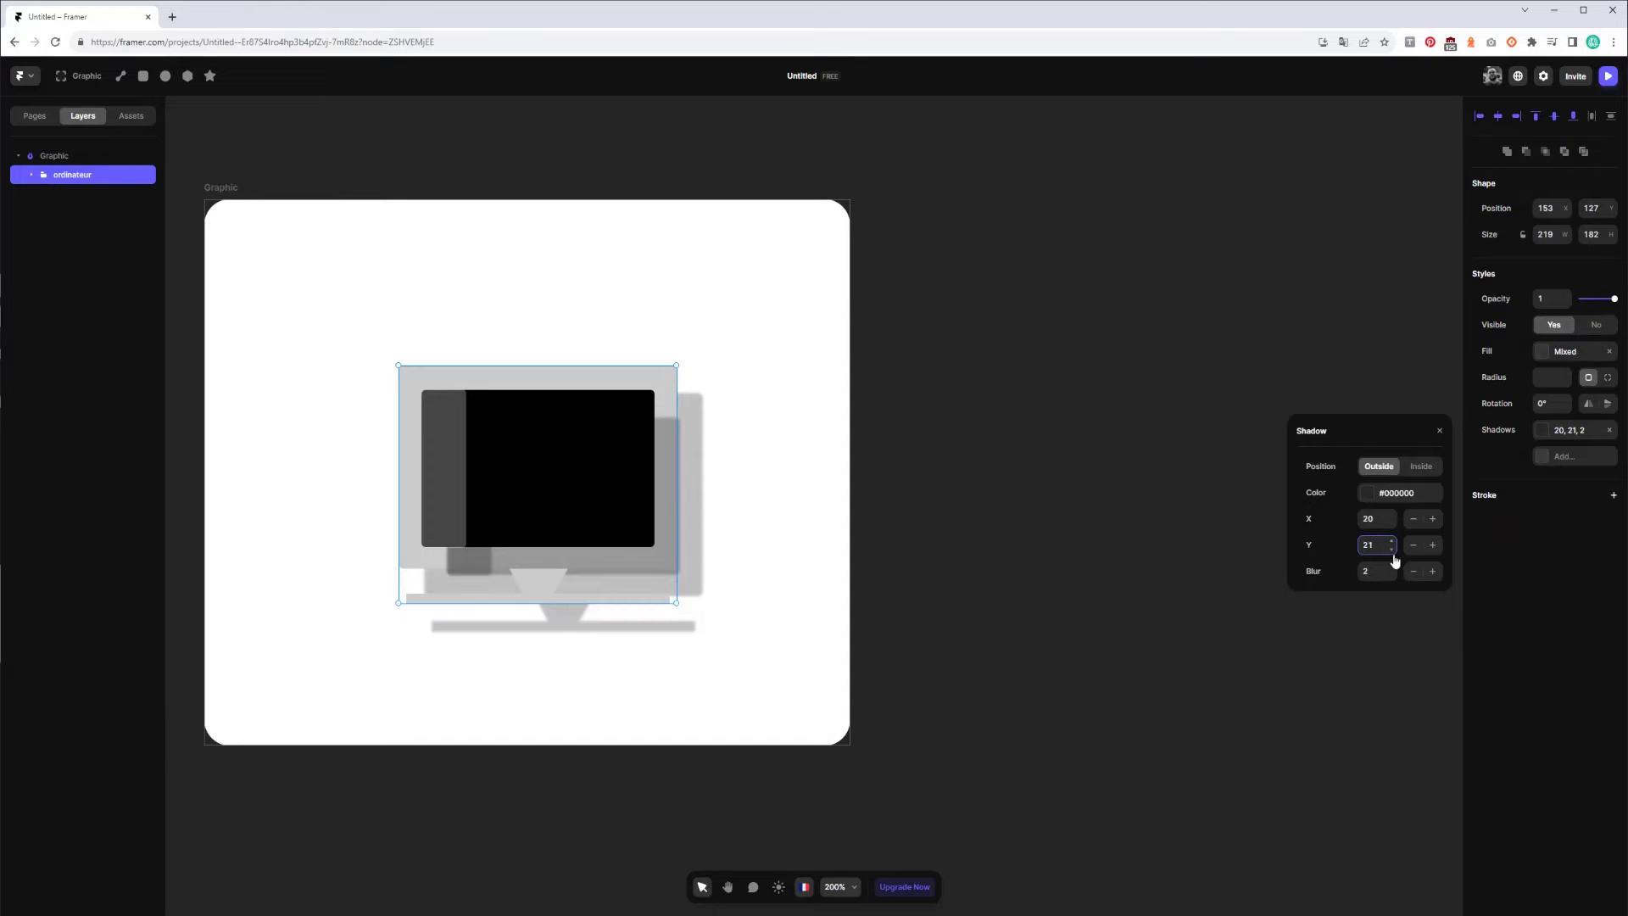
left_click(1381, 567)
key("shift+Up")
key("shift+Up")
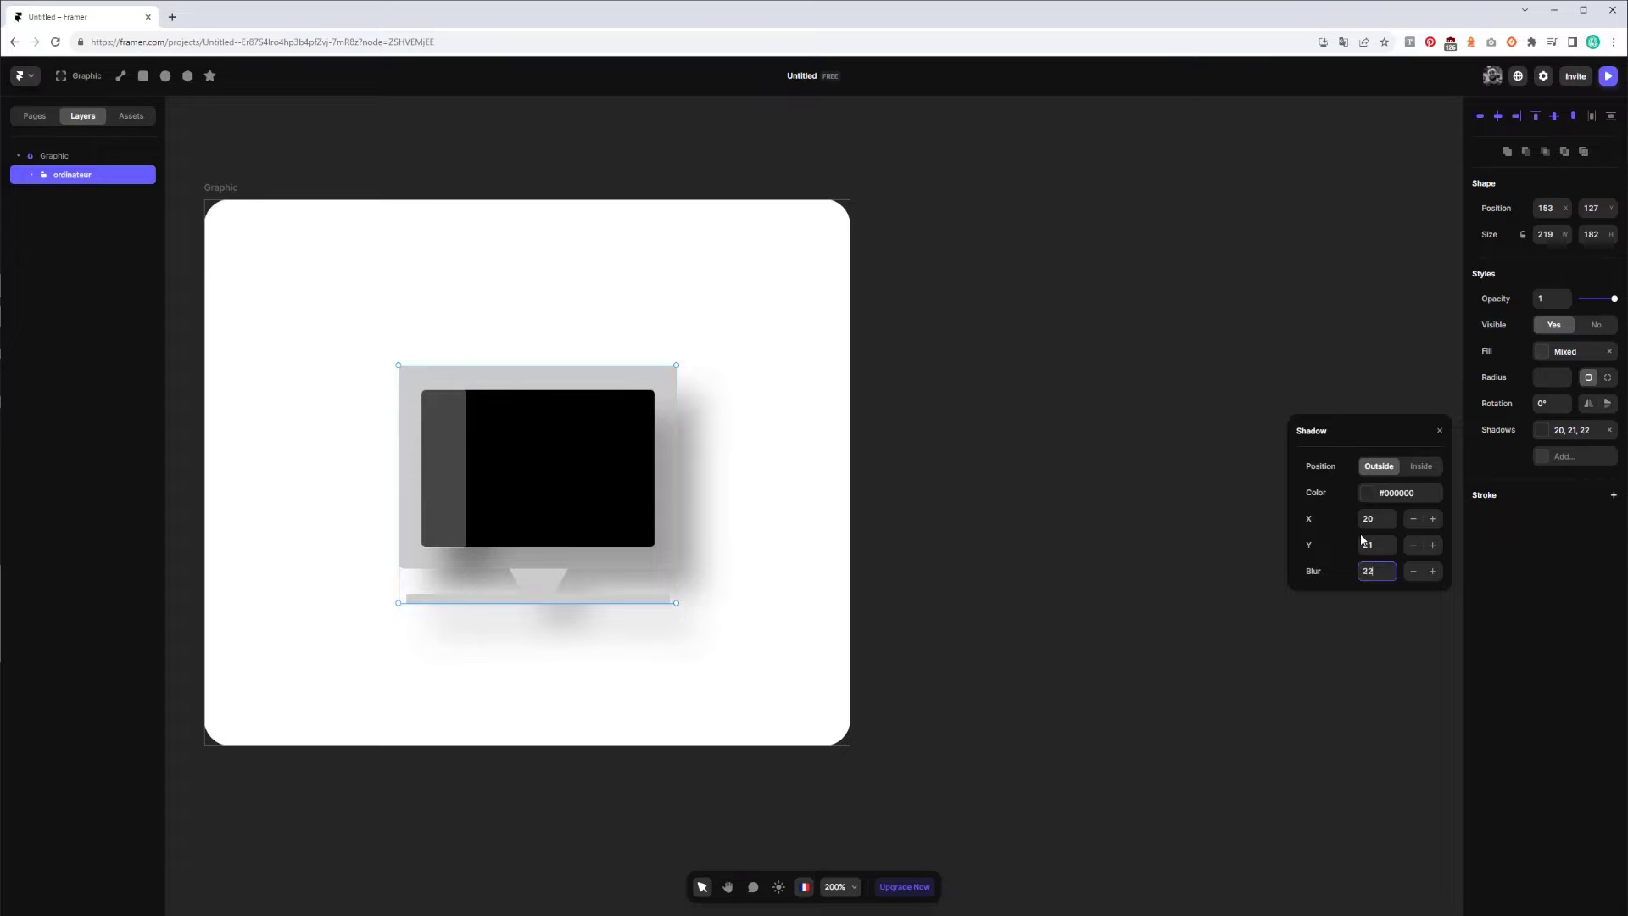
left_click(860, 600)
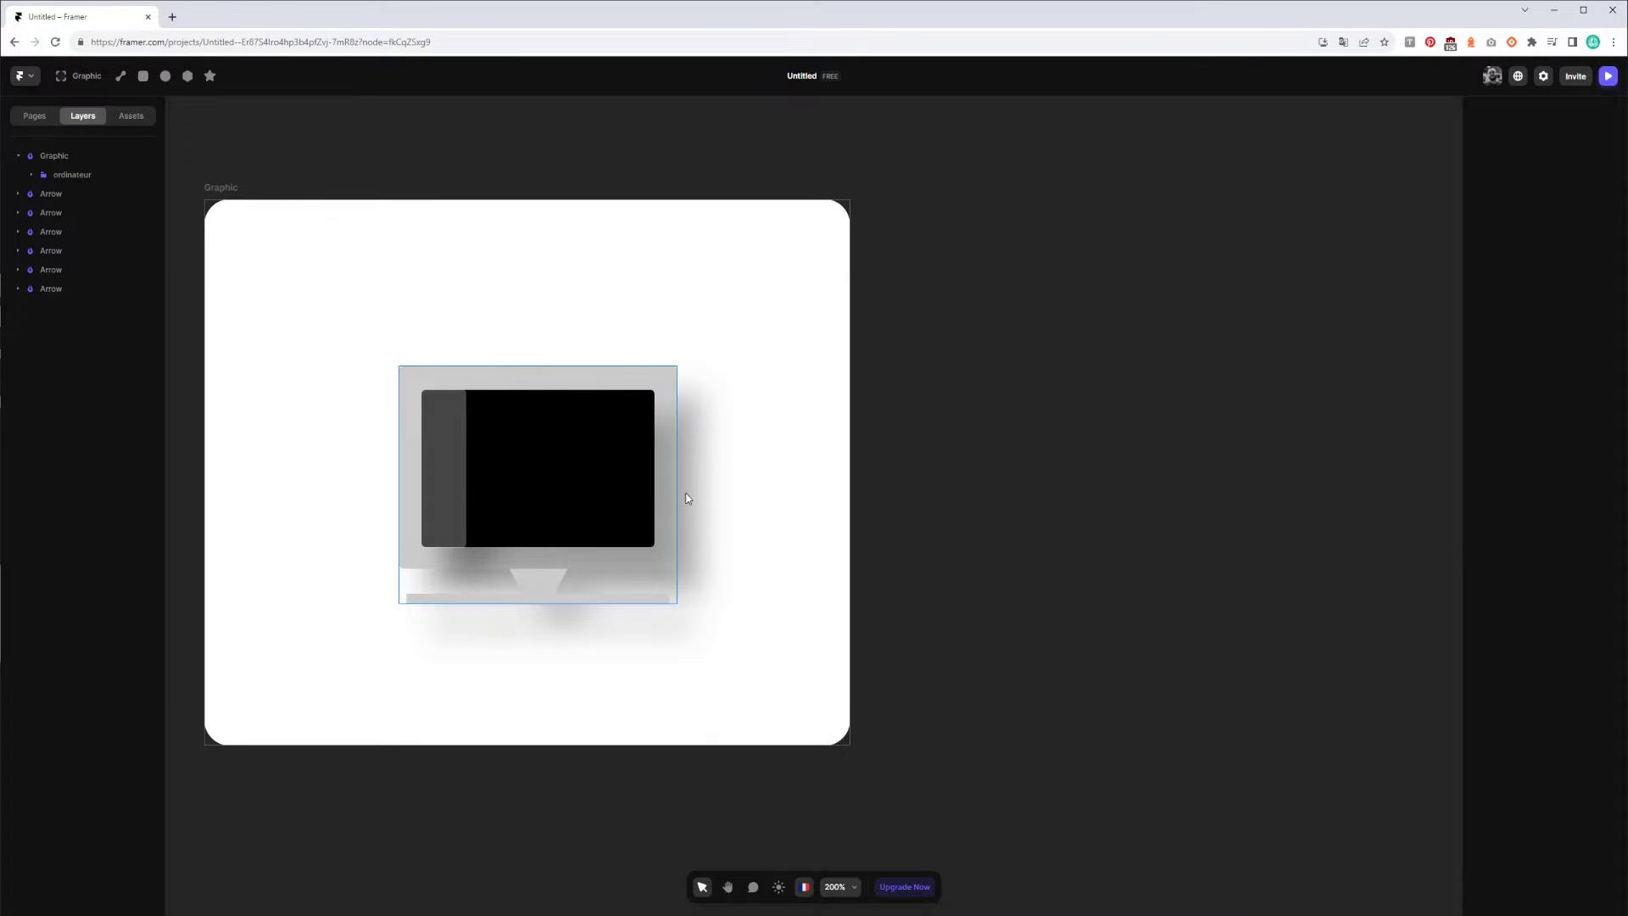
Lower the shadow colour's opacity so the shadow looks faint.
left_click(570, 527)
left_click(1549, 430)
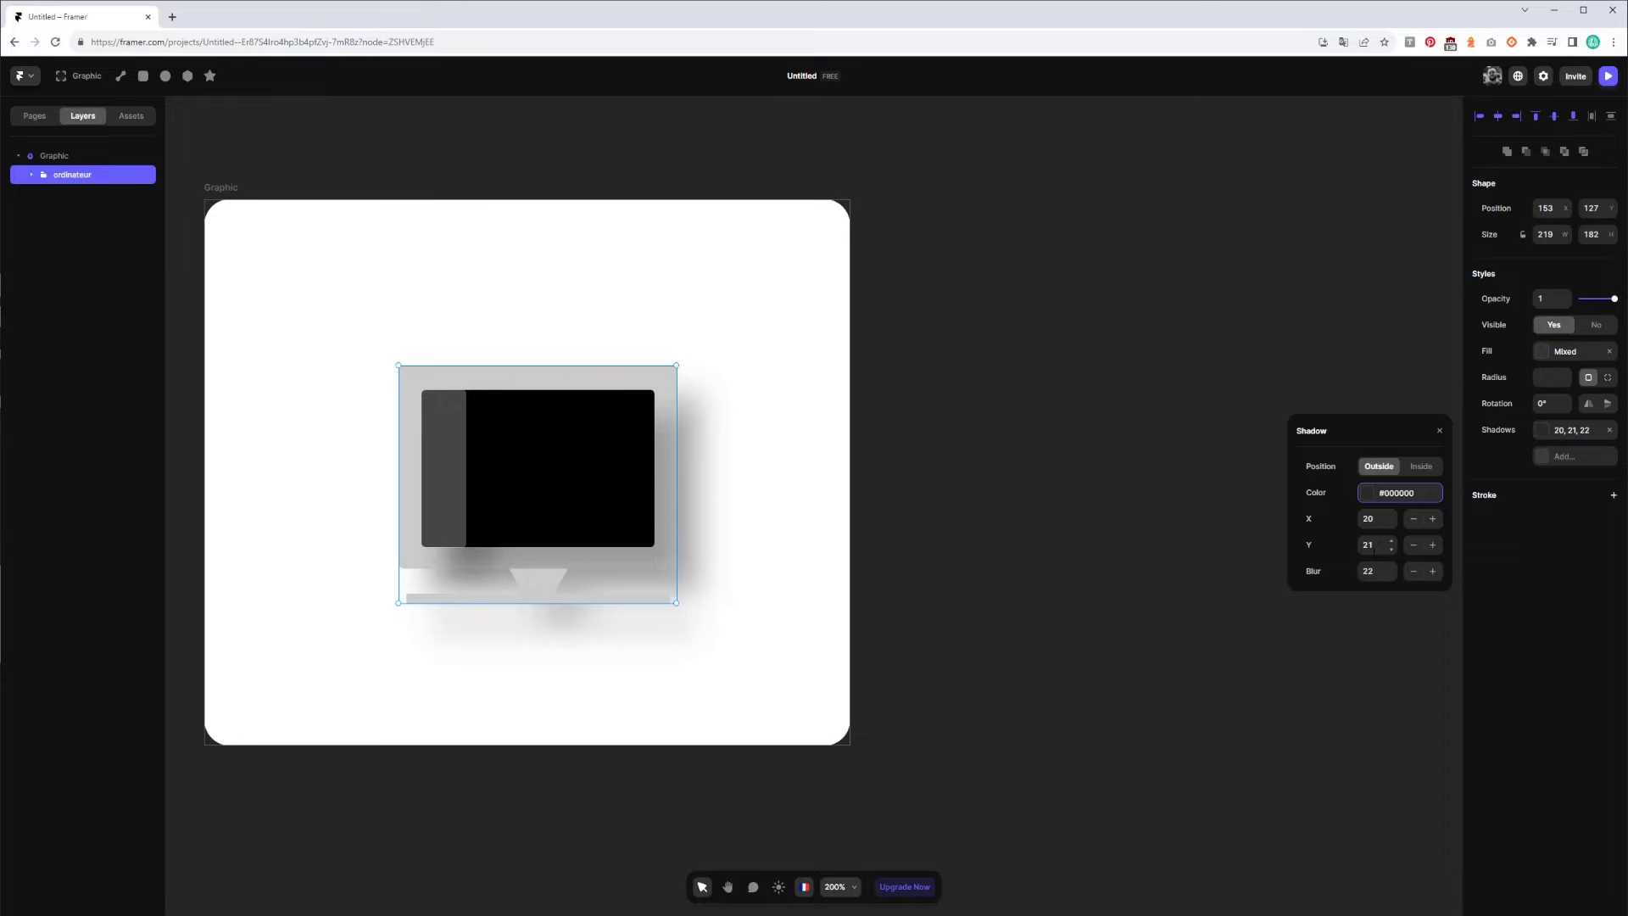
left_click(1374, 571)
left_click(1365, 495)
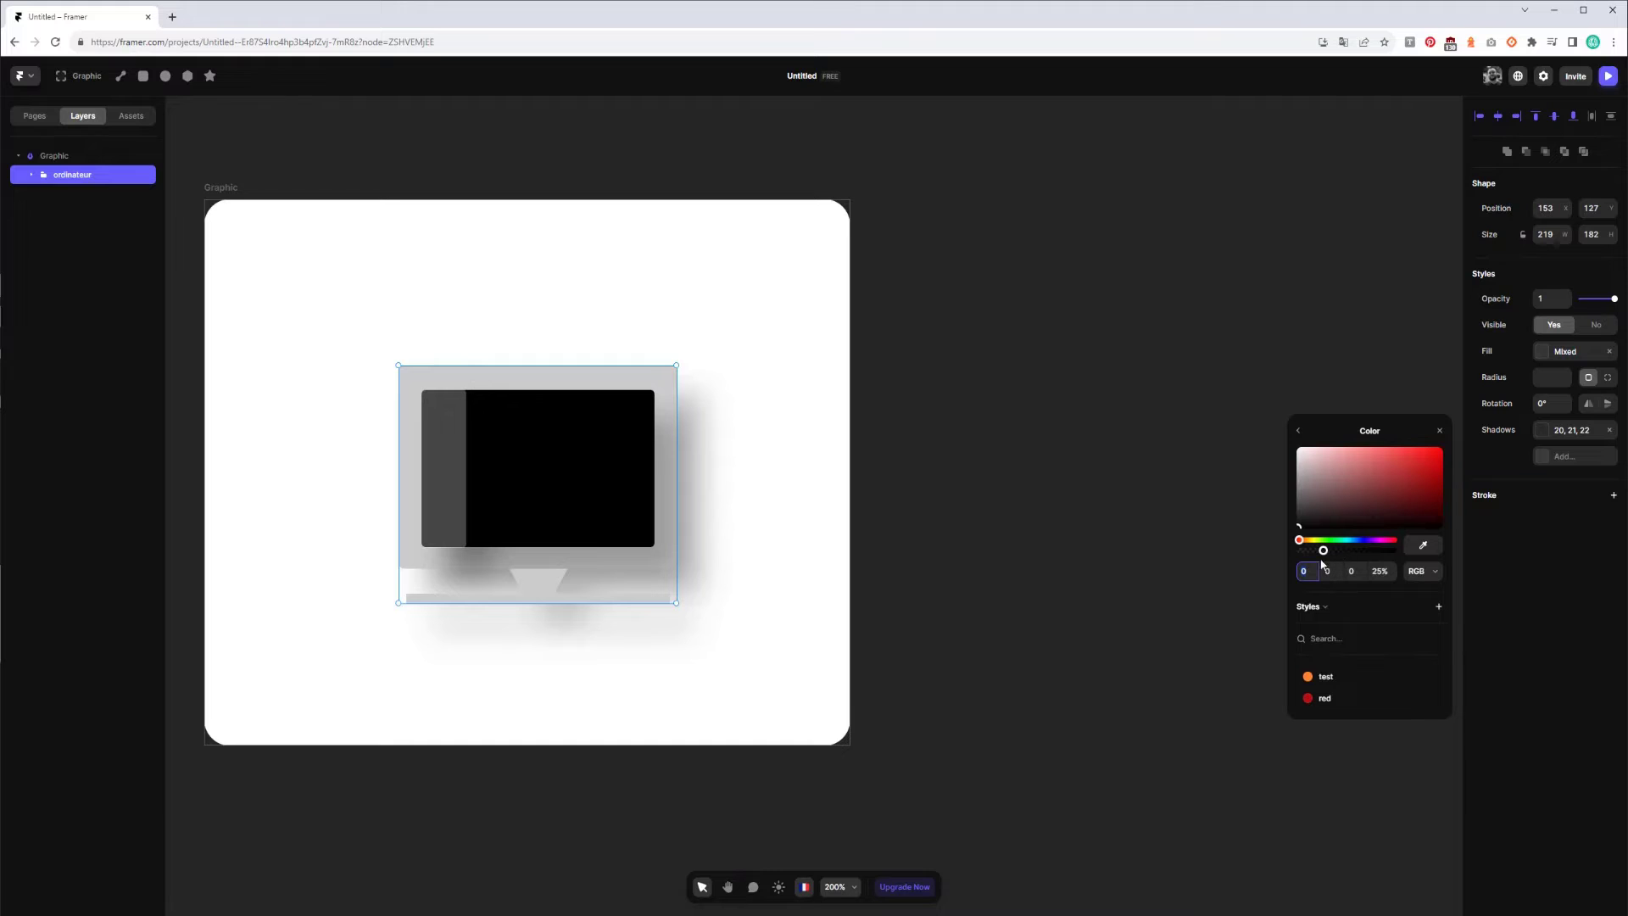
mouse_move(1322, 552)
left_mouse_down()
mouse_move(1301, 550)
mouse_move(1320, 552)
left_mouse_up()
left_click(1294, 431)
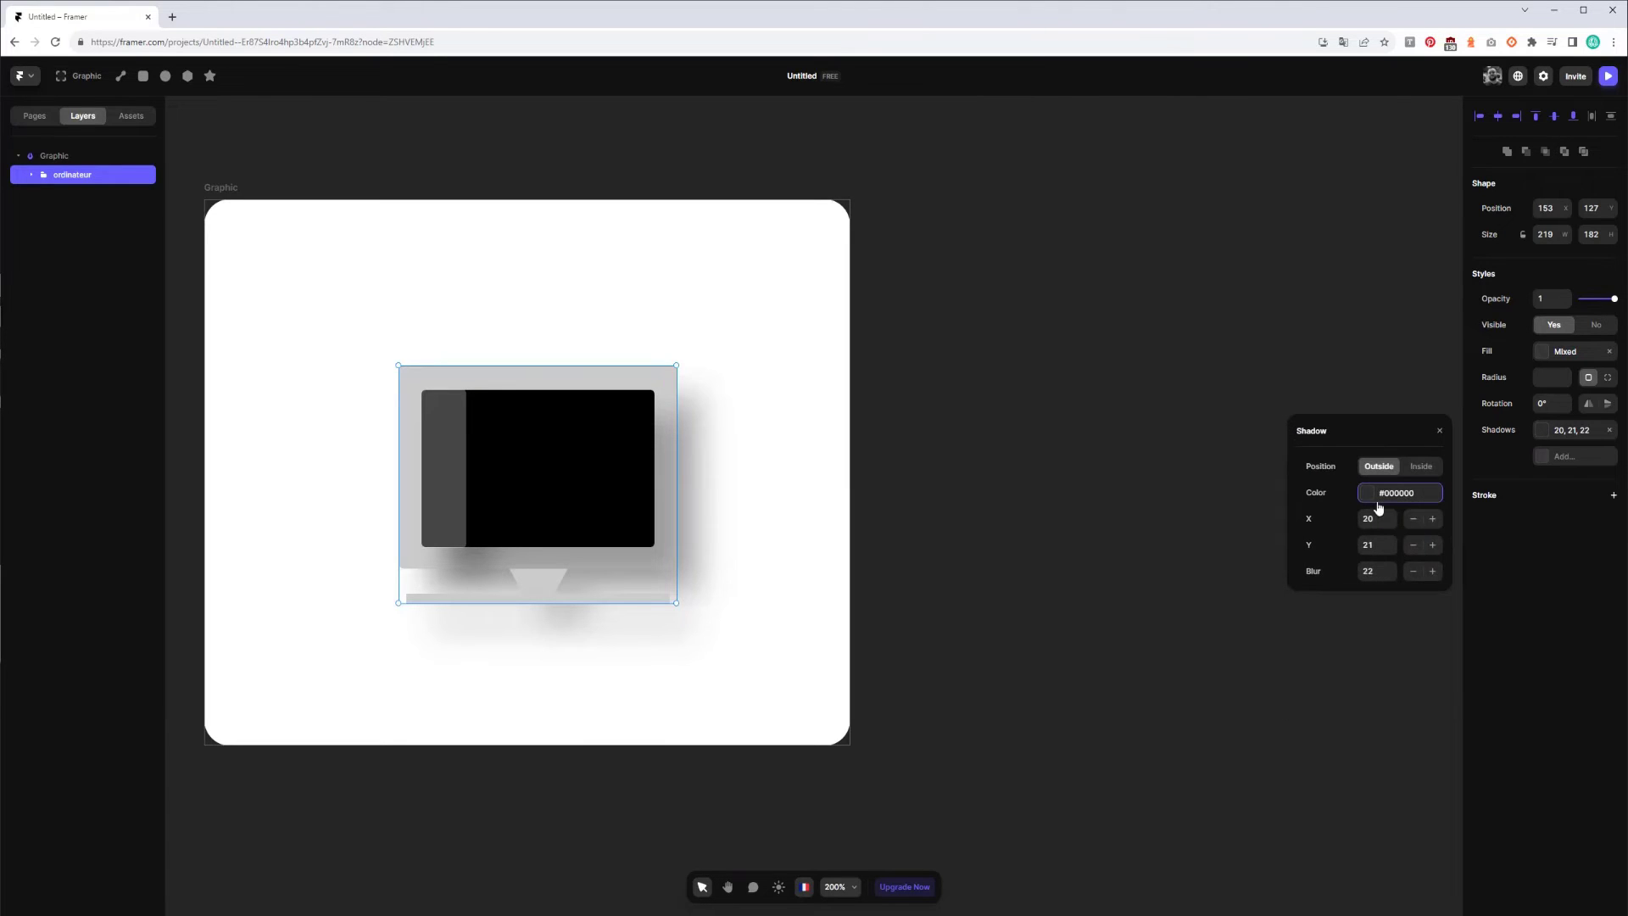
Fine-tune the shadow blur, trying values between 22 and 32.
left_click(1375, 573)
type("32")
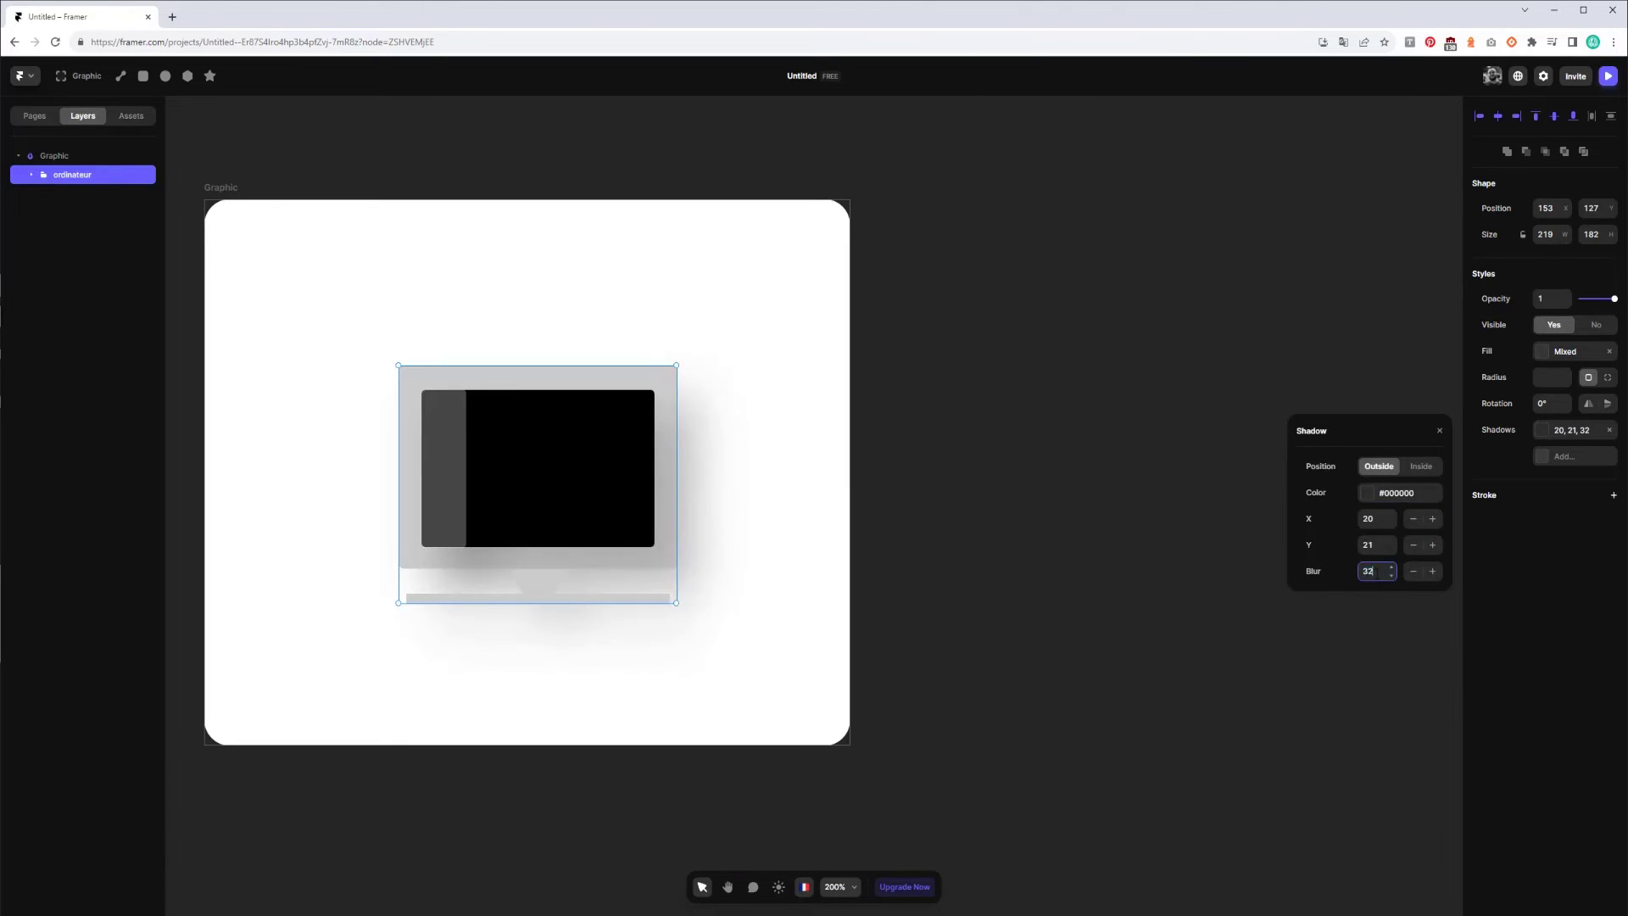
key("BackSpace")
key("BackSpace")
type("22")
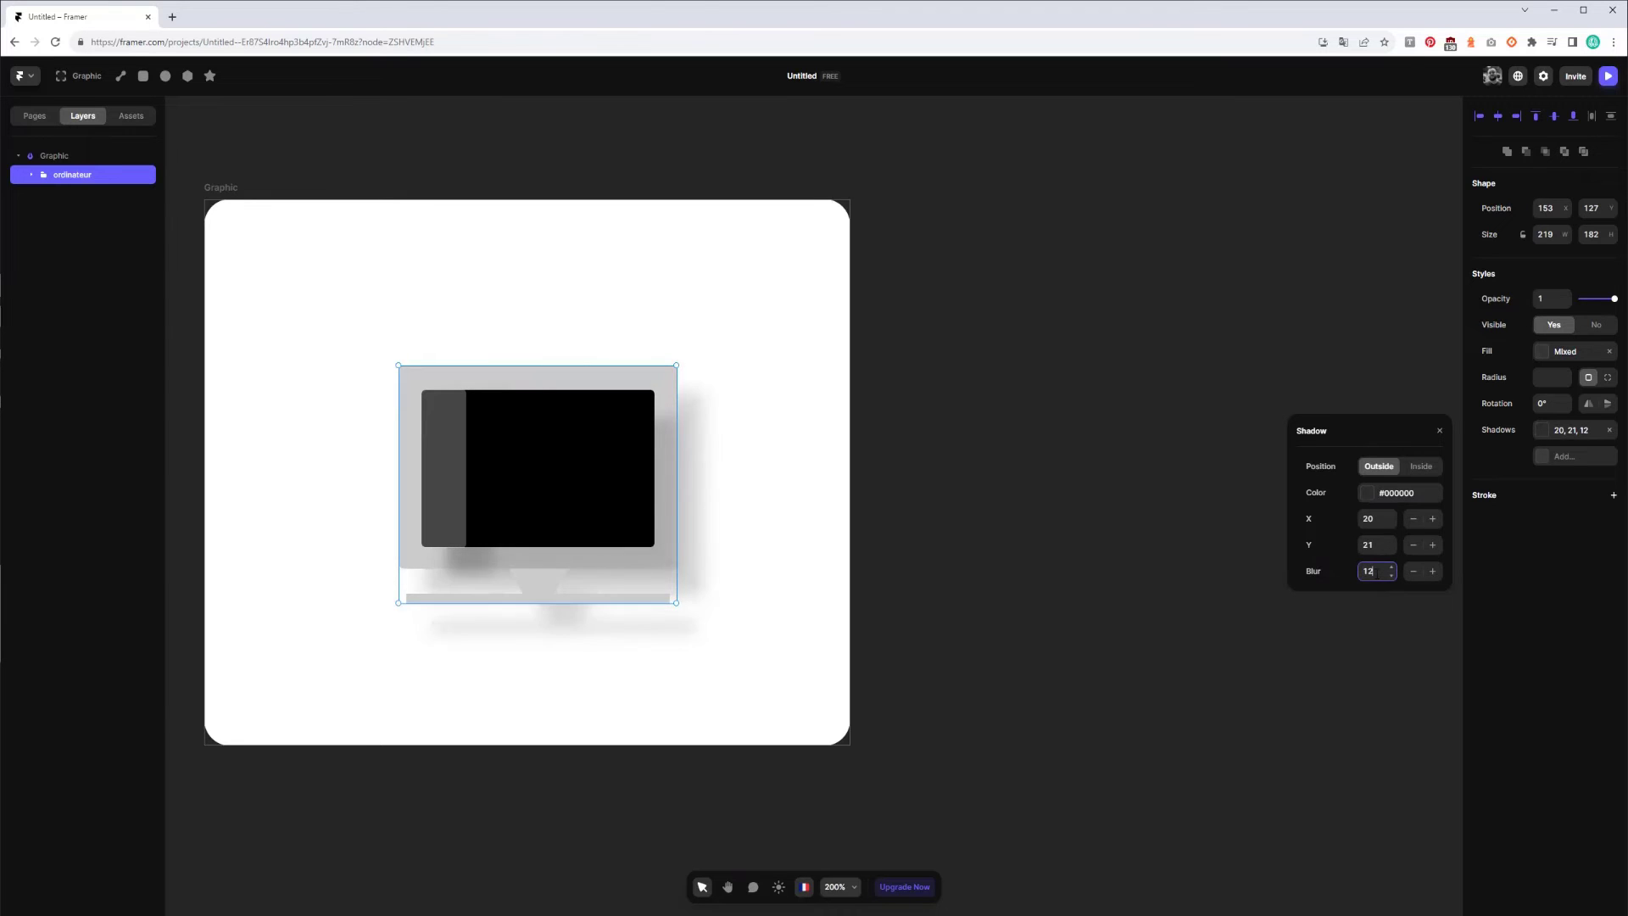
key("shift+Up")
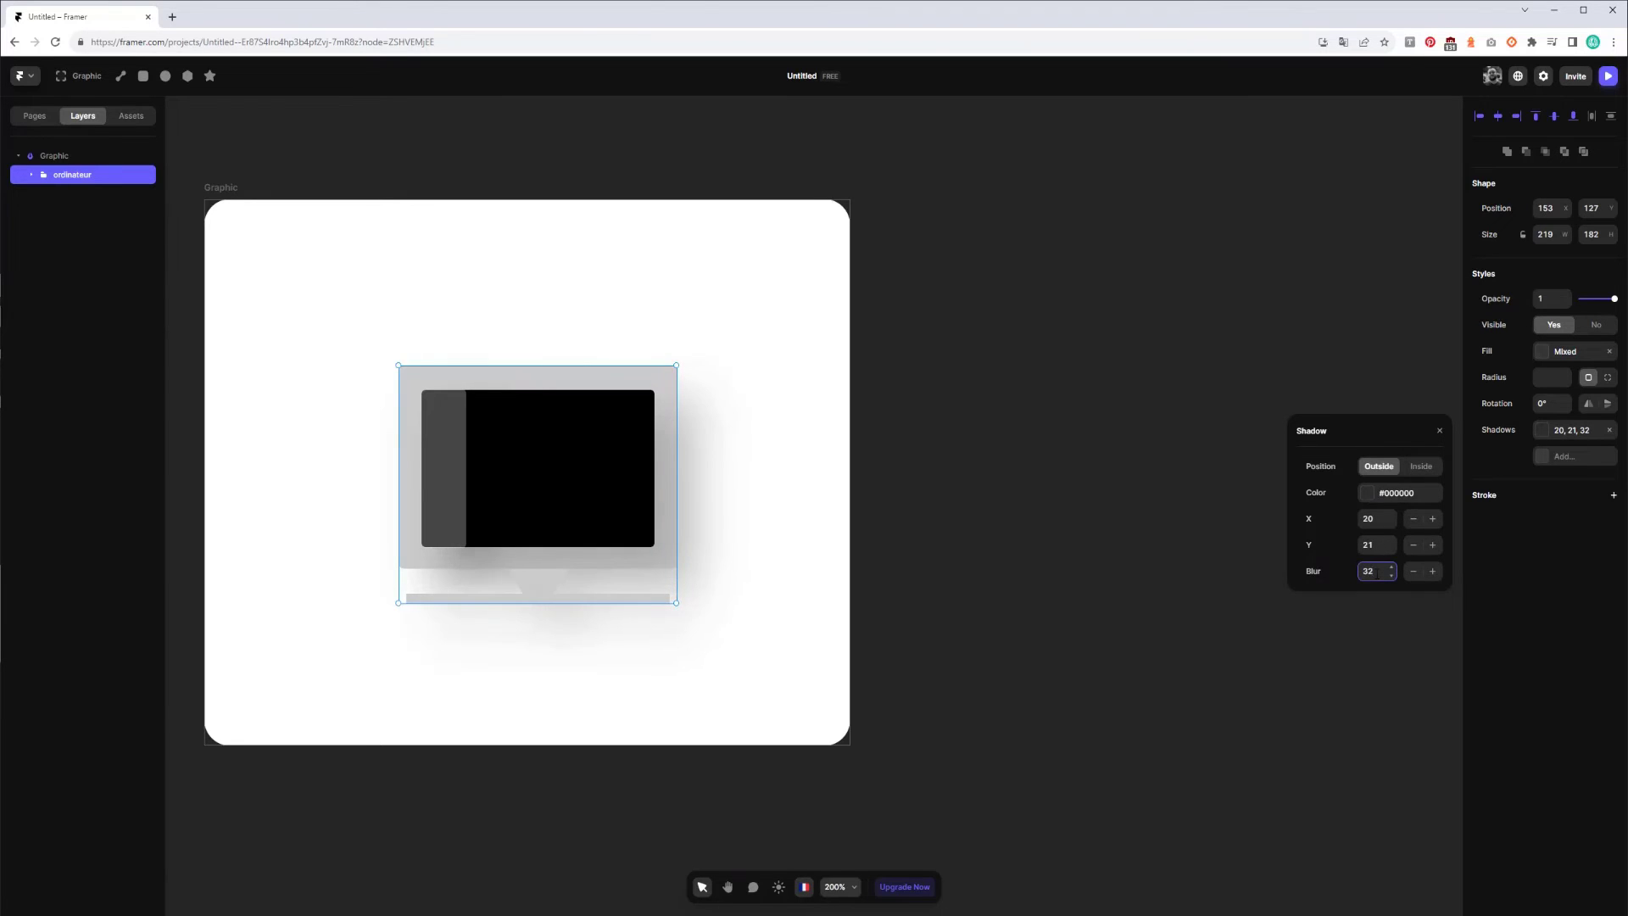
key("shift+Down")
Move the white Graphic card to position -660, -8 and zoom out.
left_click(1241, 636)
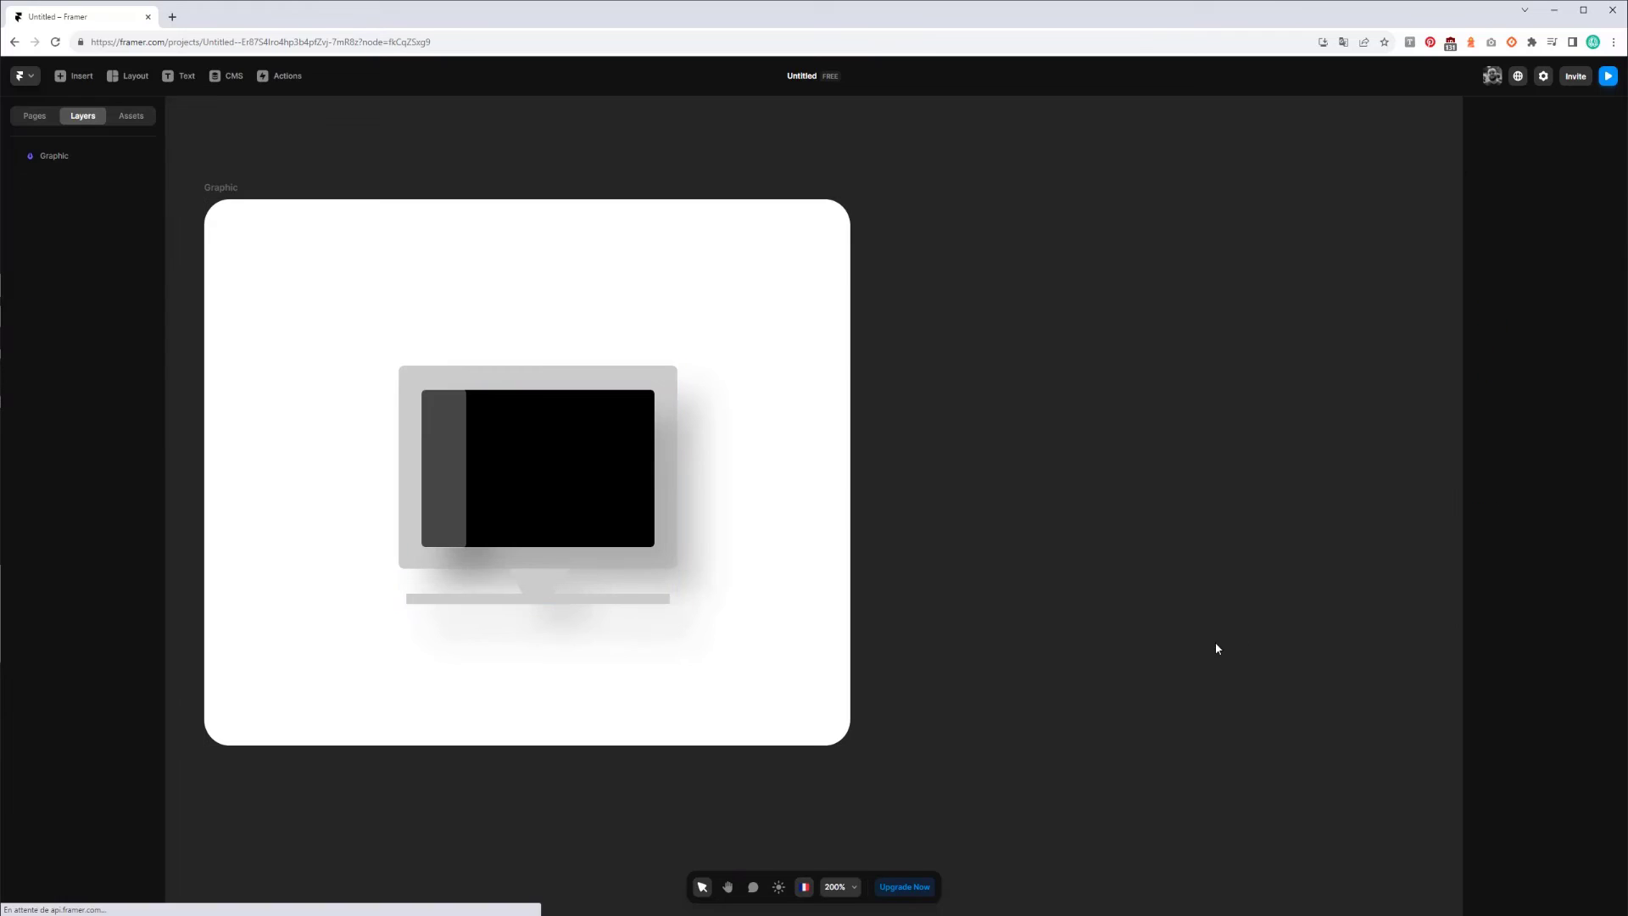
key("space")
mouse_move(507, 262)
left_mouse_down()
mouse_move(654, 241)
mouse_move(556, 320)
left_mouse_up()
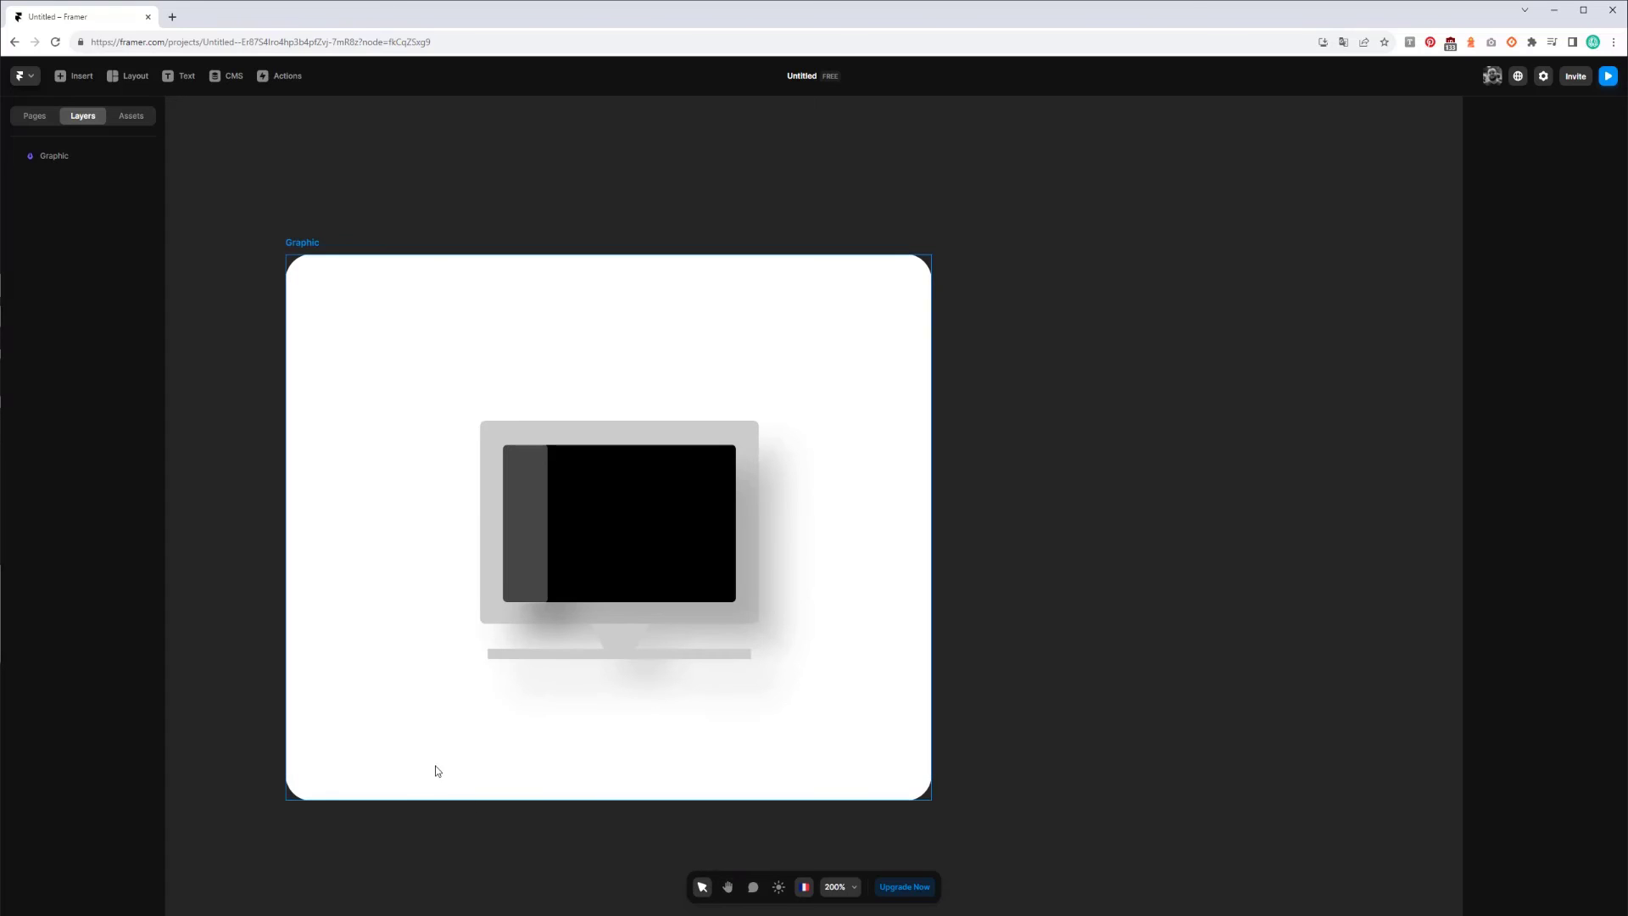
left_click(733, 422)
mouse_move(844, 320)
left_mouse_down()
mouse_move(558, 565)
mouse_move(749, 263)
left_mouse_up()
key("ctrl+minus")
key("ctrl+minus")
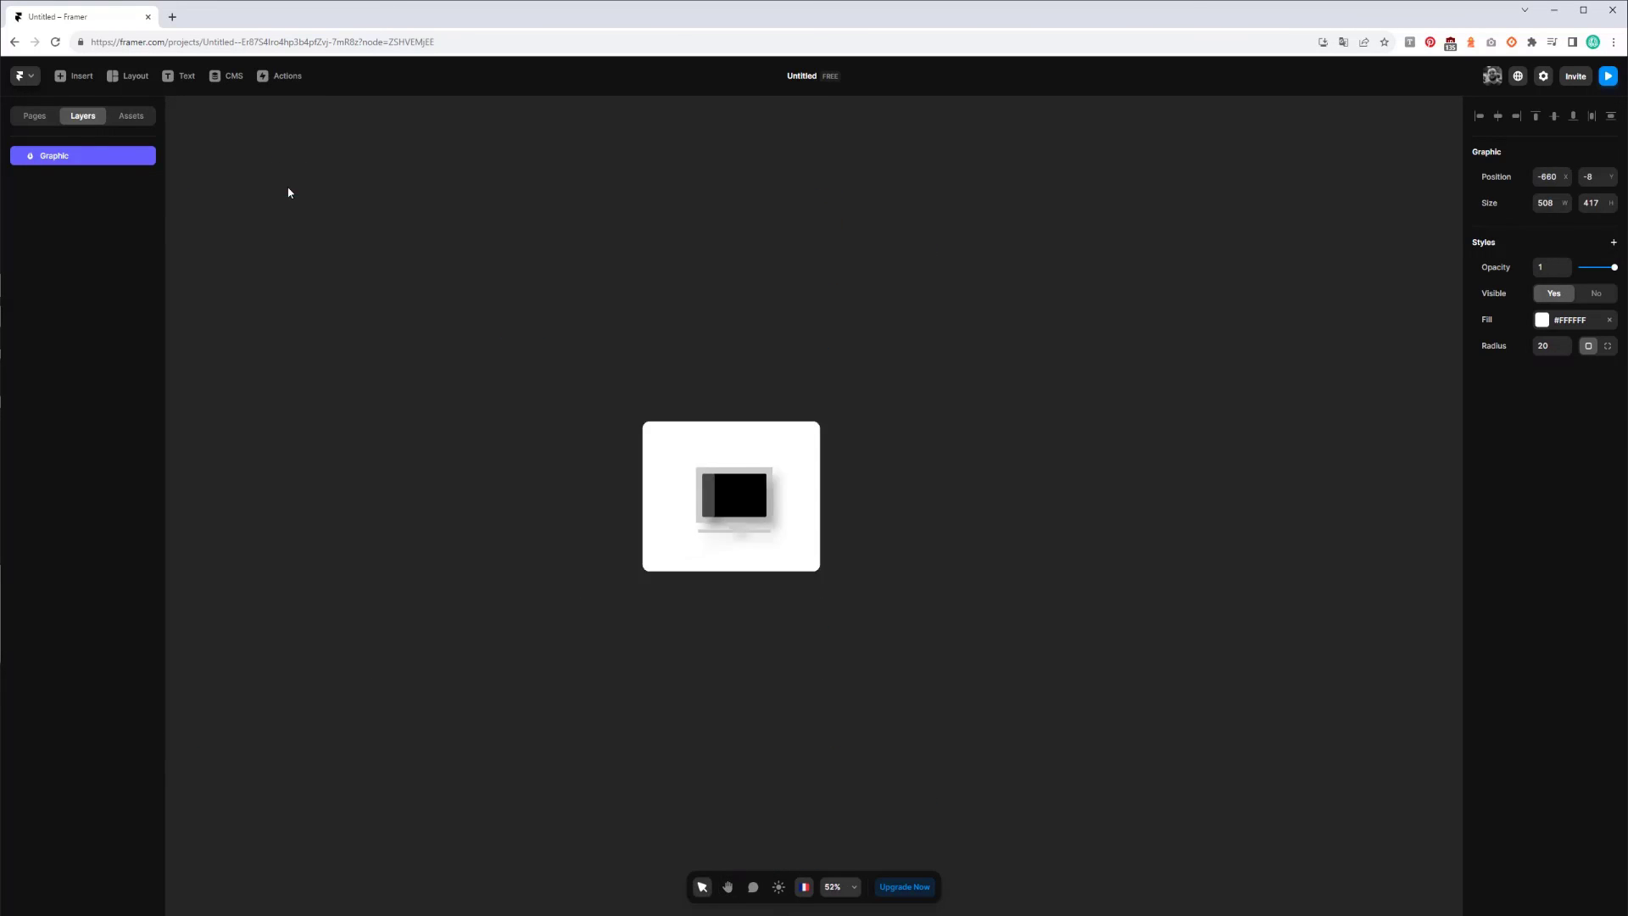